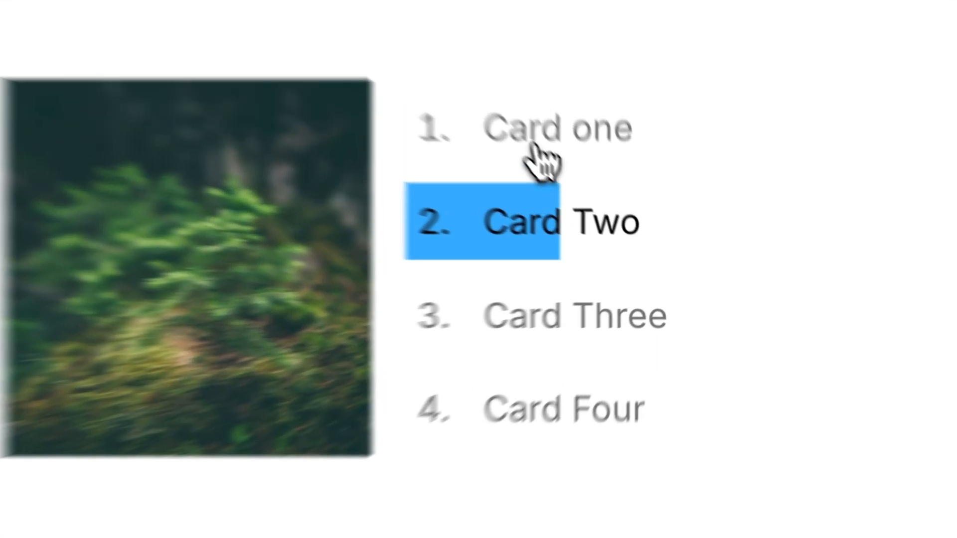
Preview the finished interaction by switching between the numbered cards to see how the image and highlight respond
click(578, 184)
click(569, 243)
click(481, 321)
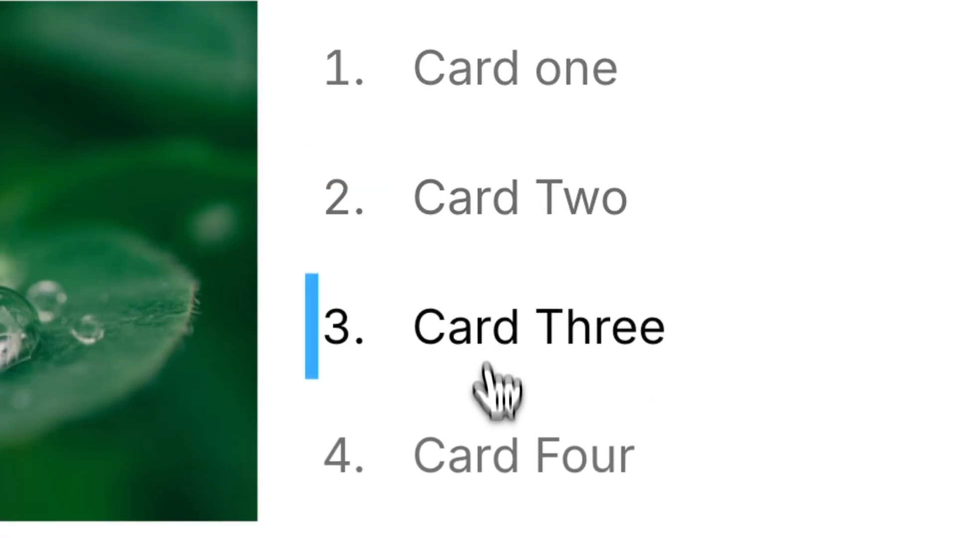
click(486, 465)
click(501, 221)
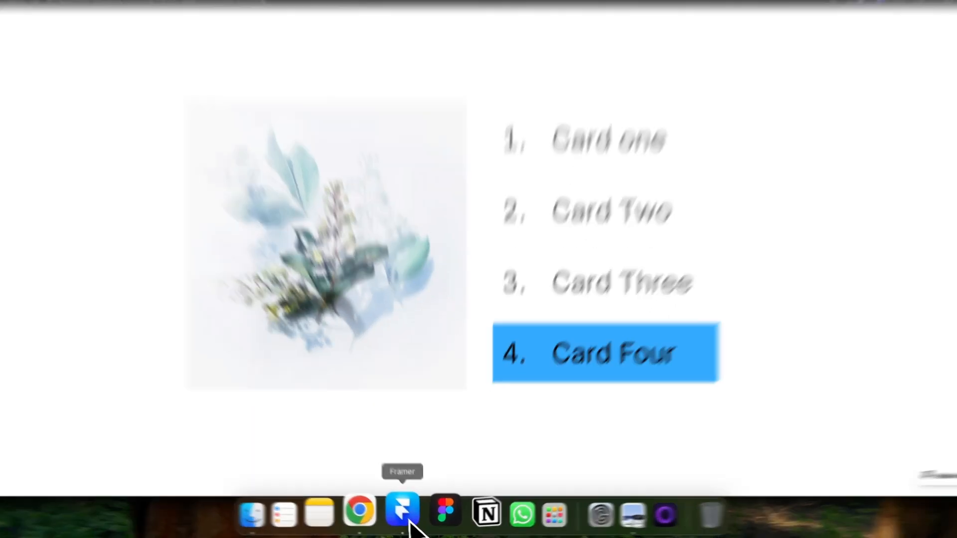
Switch to Framer, show the page's layer structure and select the Frame inside the Desktop layer
click(409, 521)
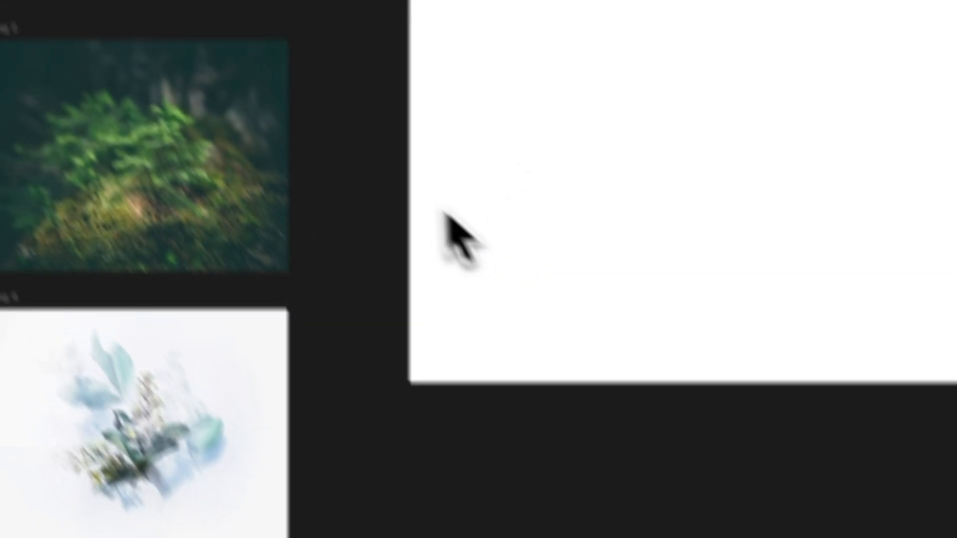
scroll(443, 213, up, 5)
scroll(251, 246, up, 3)
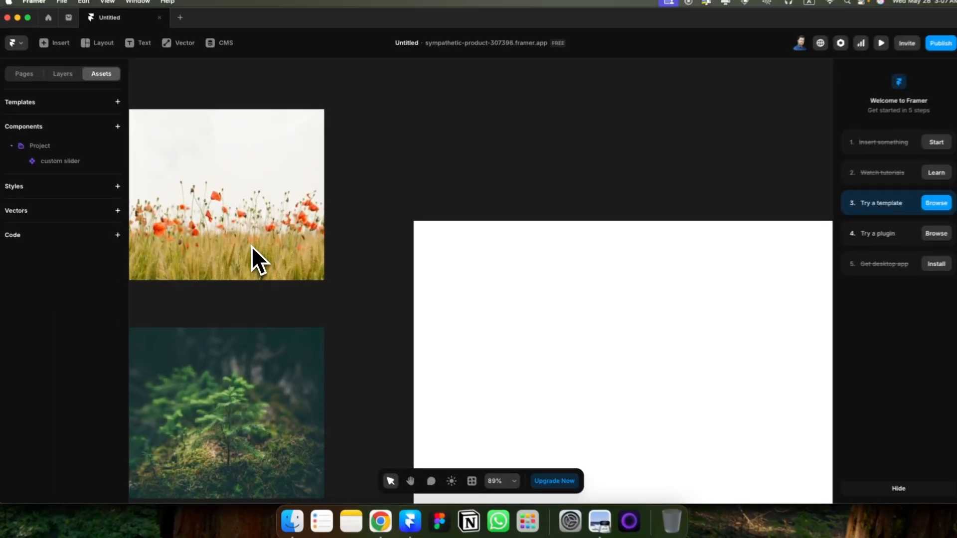
scroll(250, 247, down, 3)
scroll(268, 243, down, 5)
scroll(270, 241, up, 2)
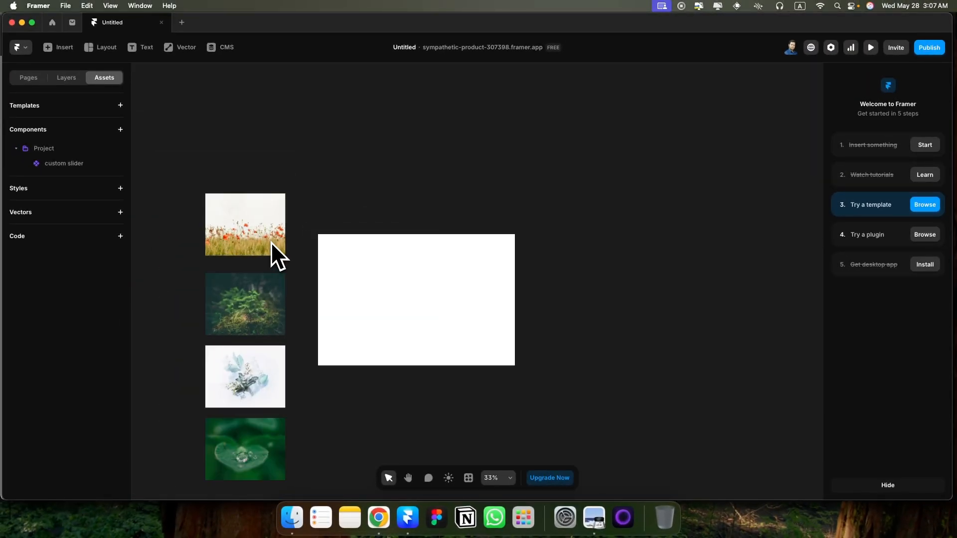
click(66, 77)
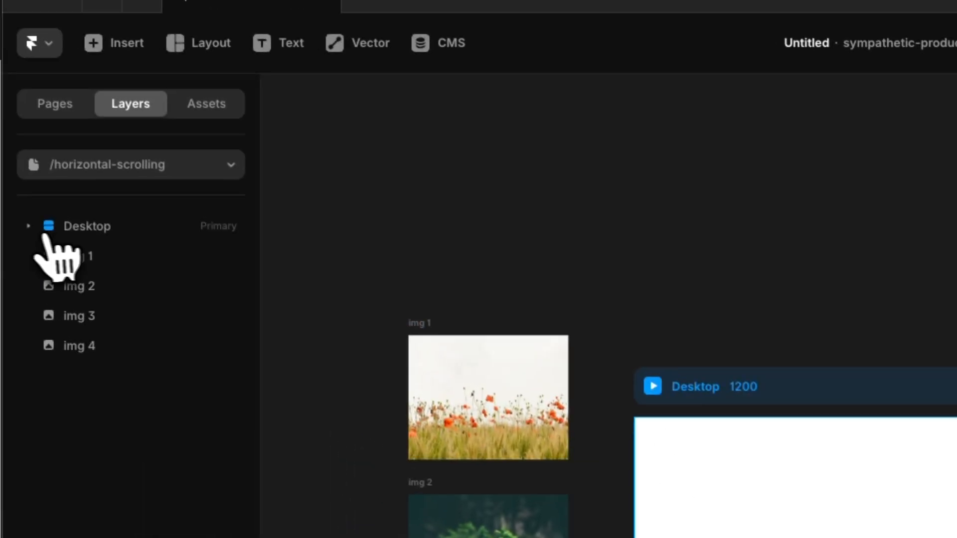
click(30, 228)
click(105, 259)
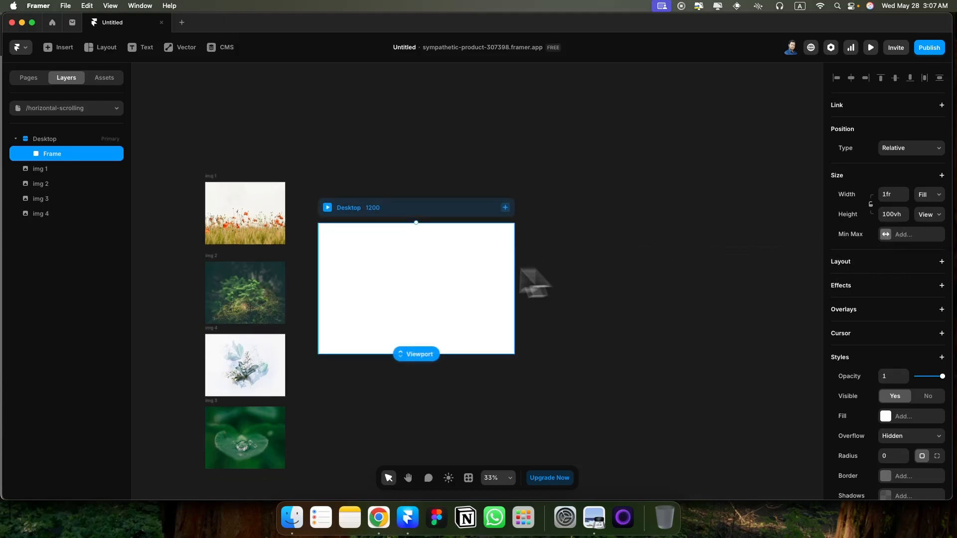
Draw a two-column stack about 1008 by 563 inside the Desktop frame and adjust the gap between its columns
scroll(362, 280, up, 2)
click(103, 48)
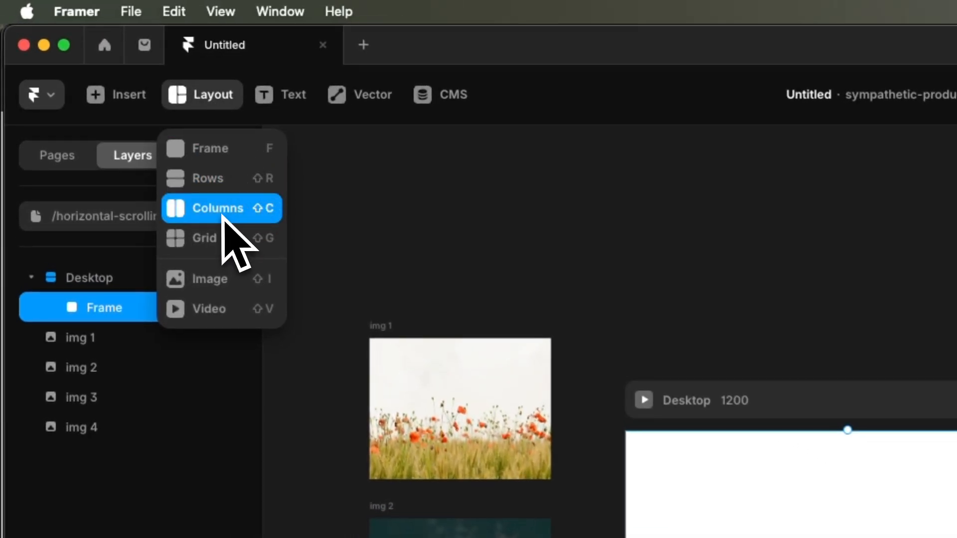
click(222, 209)
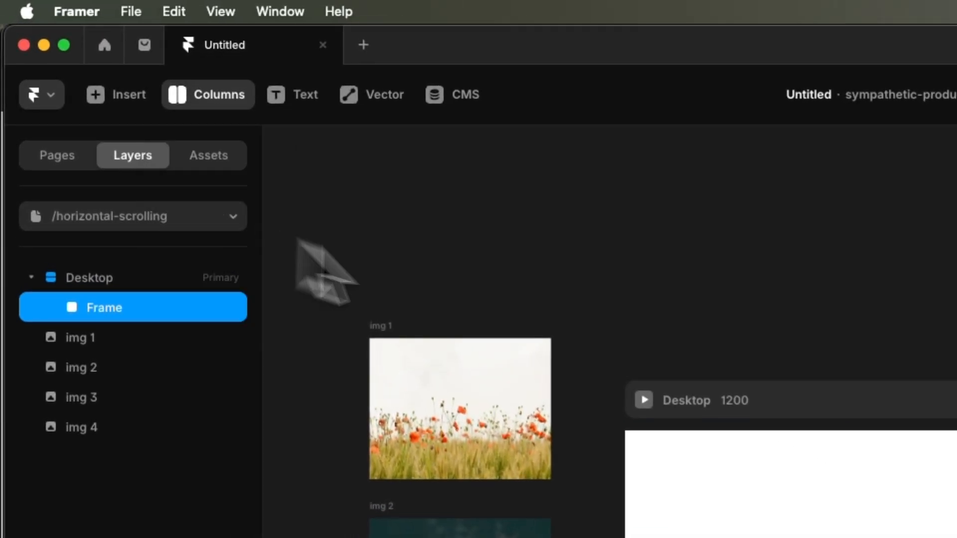
drag(241, 210, 616, 421)
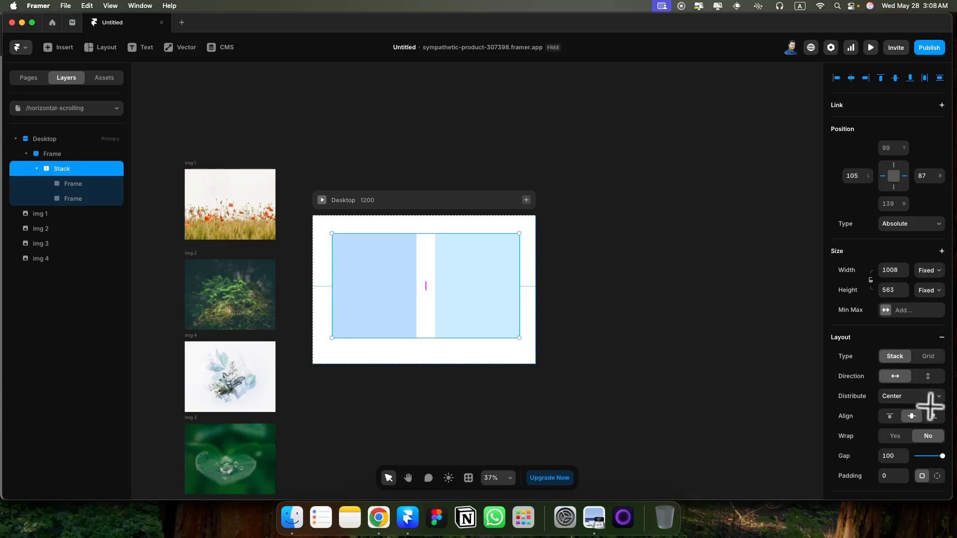
scroll(927, 409, down, 1)
click(897, 450)
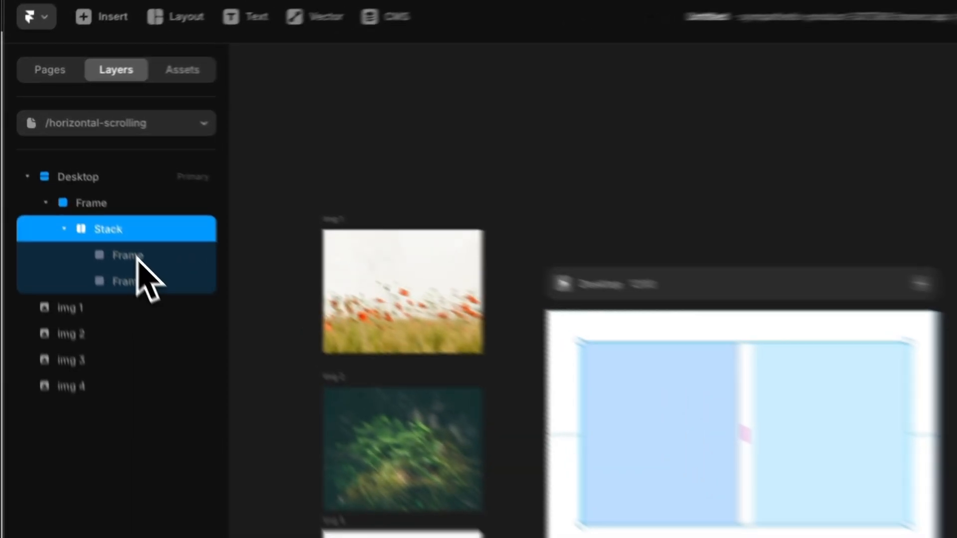
Rename the stack's first frame to image wrapper and its second frame to card wrapper
click(75, 185)
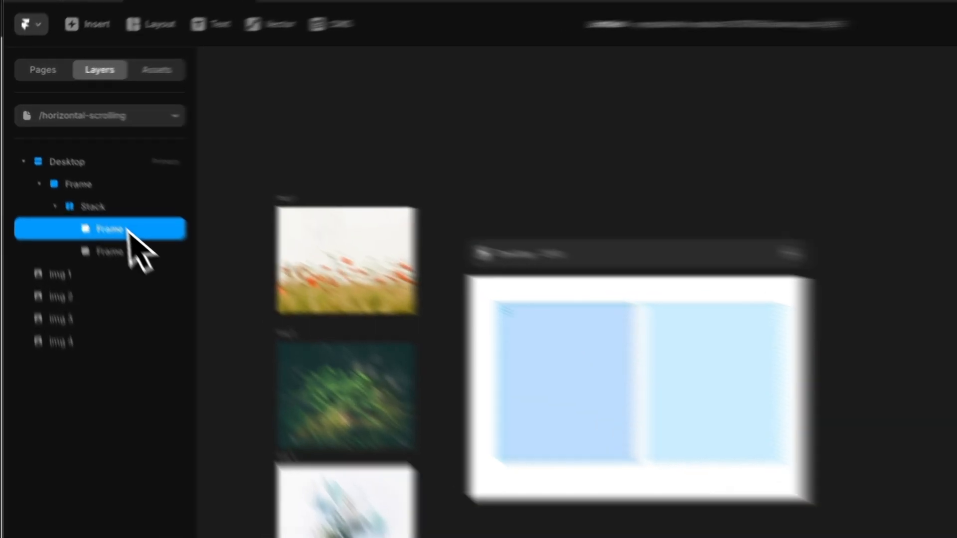
double_click(127, 230)
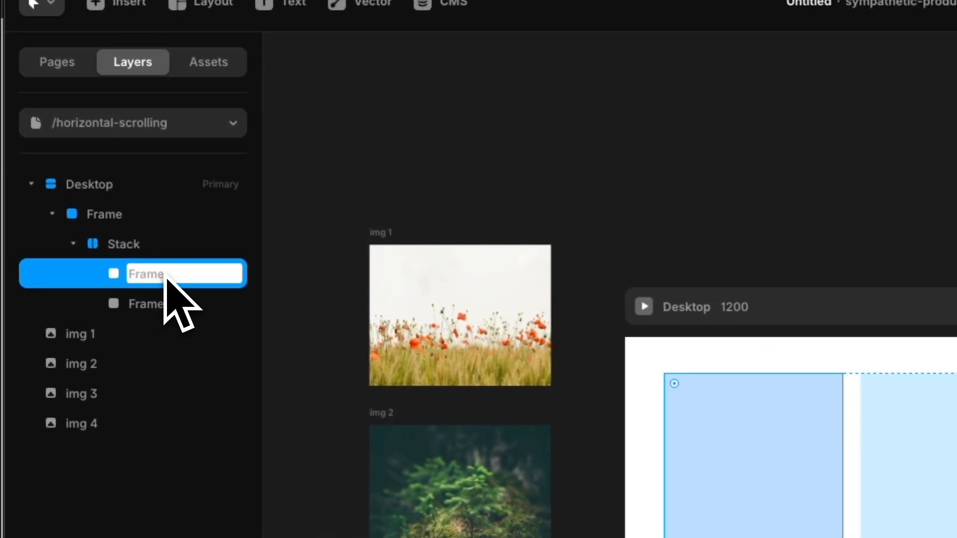
text(image wrapper)
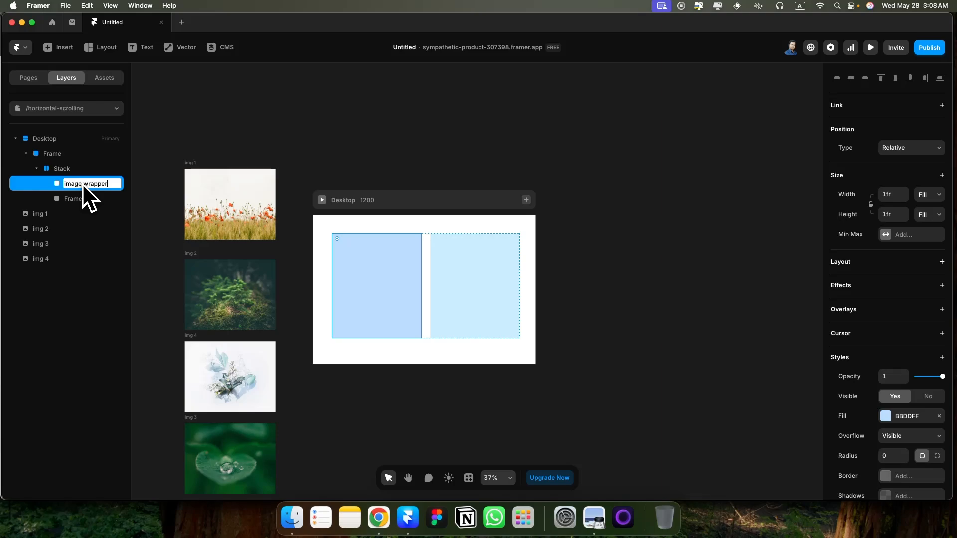
click(78, 199)
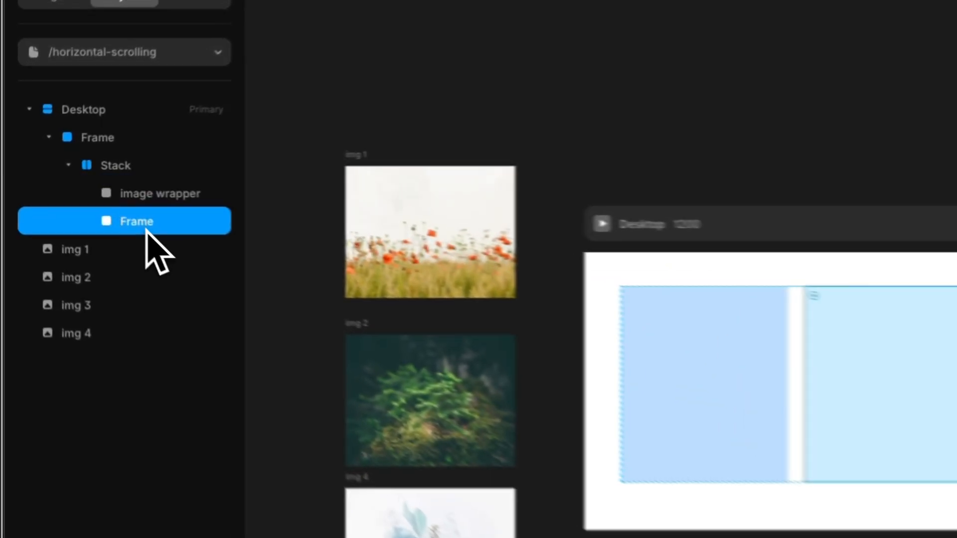
double_click(146, 223)
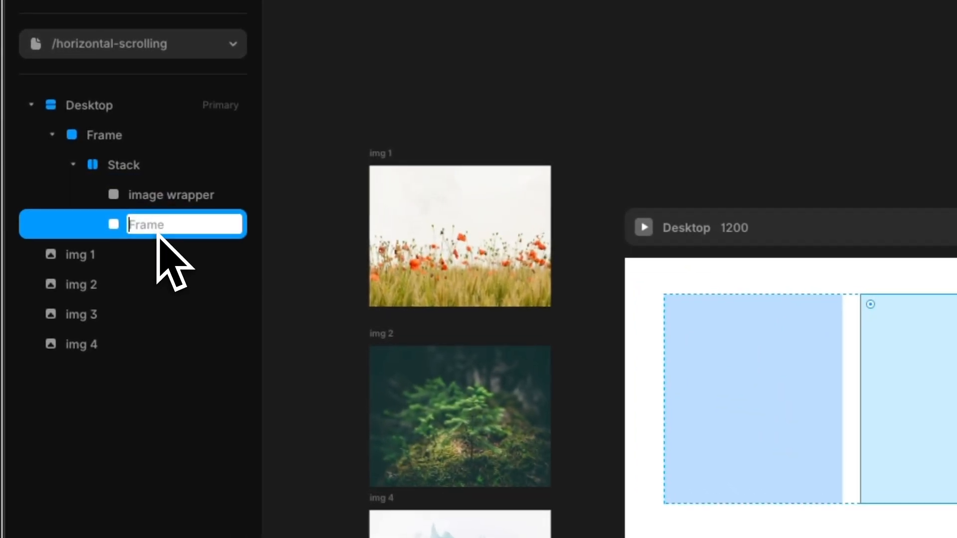
text(card wrapper)
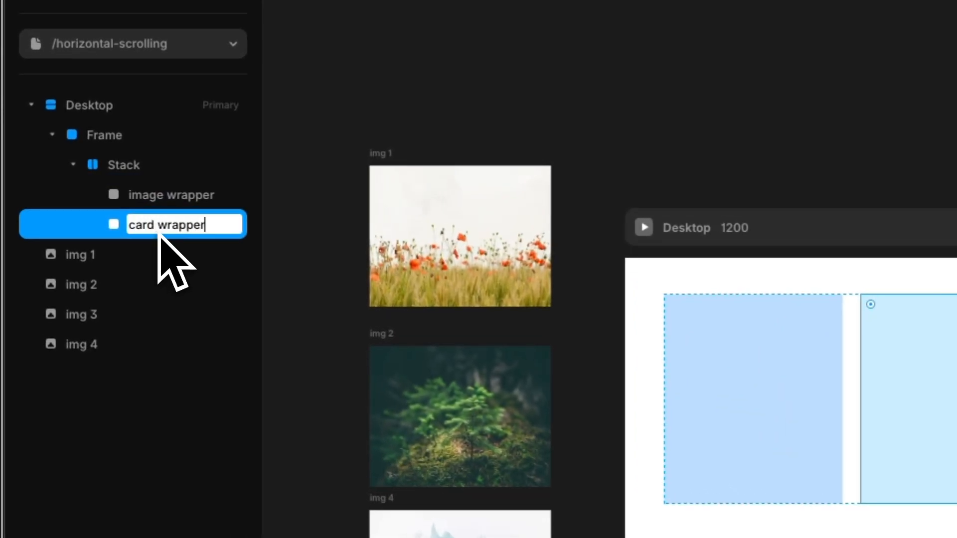
key(Return)
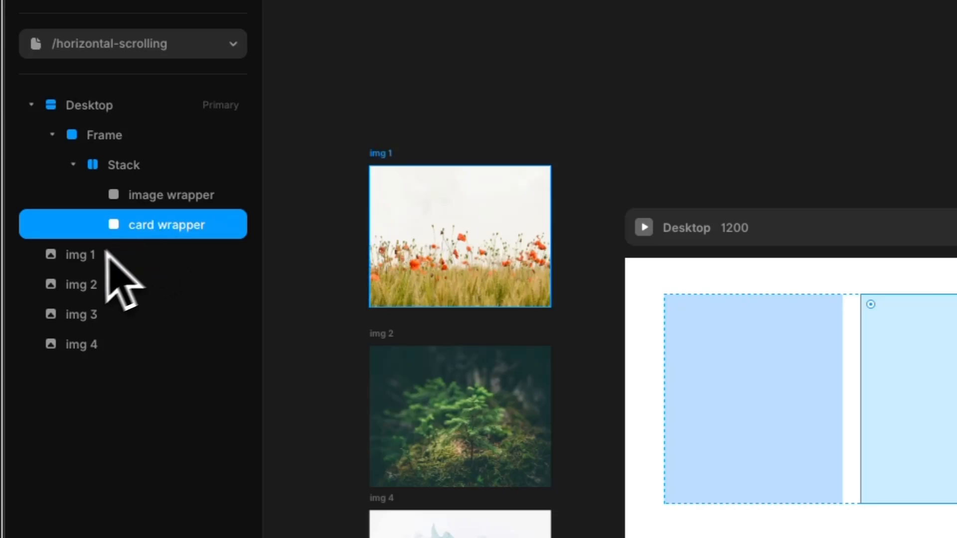
Copy img 1 through img 4 from the canvas into the image wrapper
click(85, 260)
shift+click(99, 351)
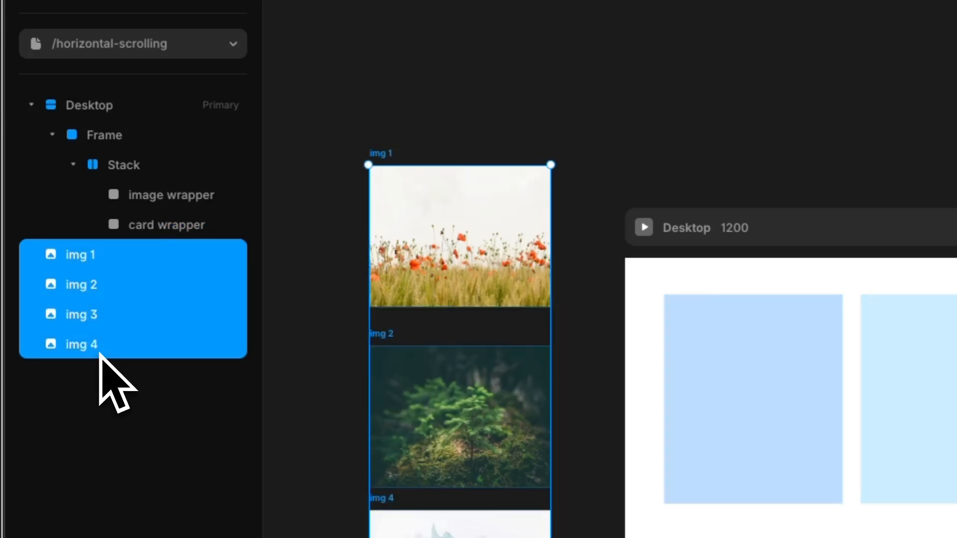
click(188, 196)
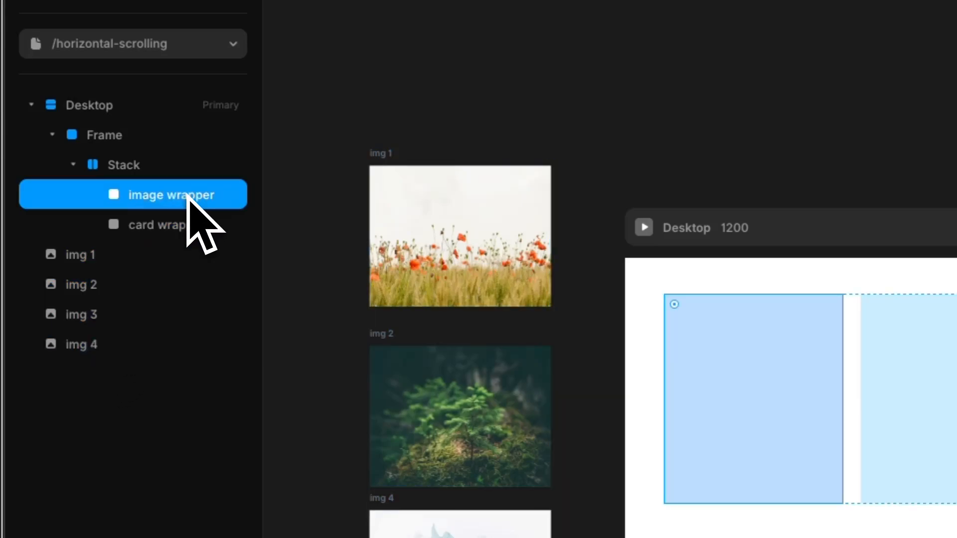
key(ctrl+v)
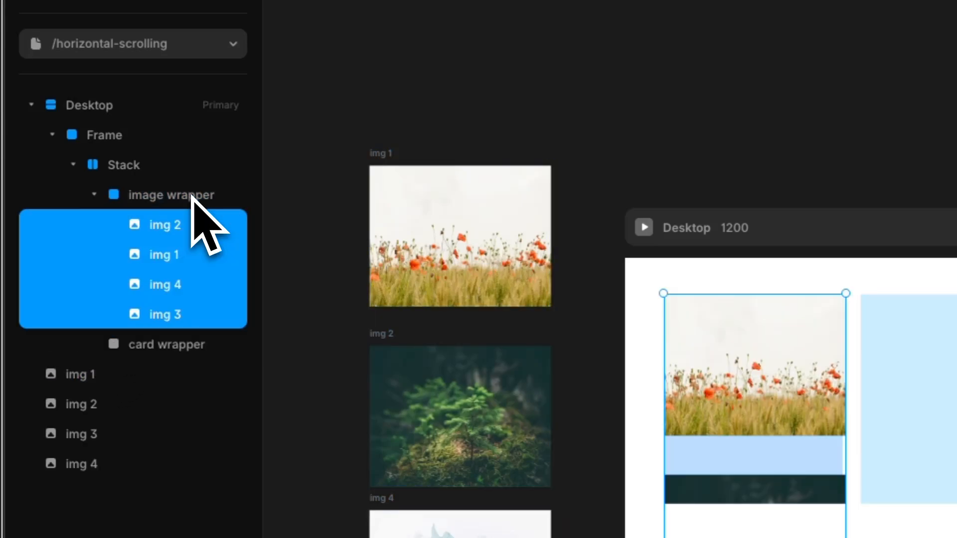
Reorder the copied images inside the image wrapper as img 1, img 2, img 3 and img 4
click(188, 259)
drag(188, 259, 199, 209)
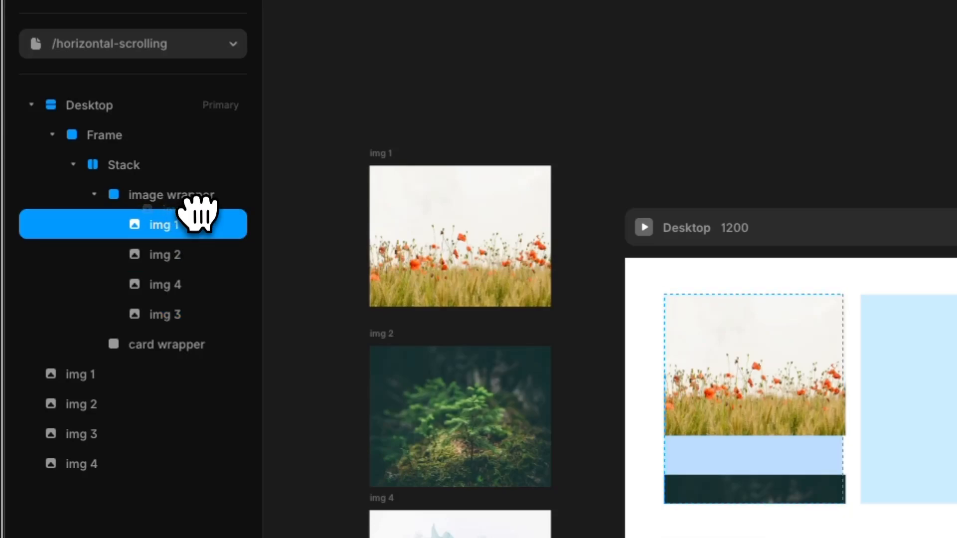
drag(179, 321, 183, 277)
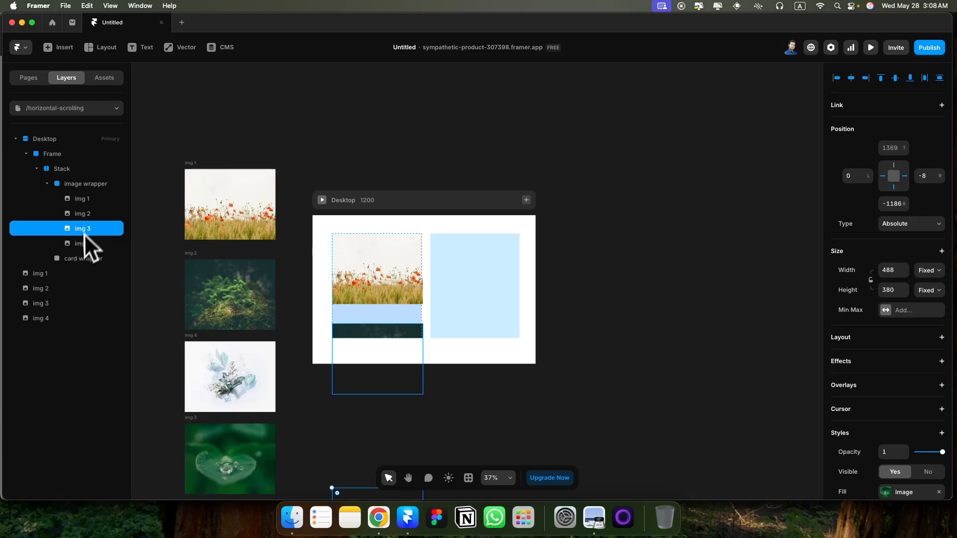
Stretch all four images in the image wrapper to fill it by setting their position offsets to 0
click(87, 201)
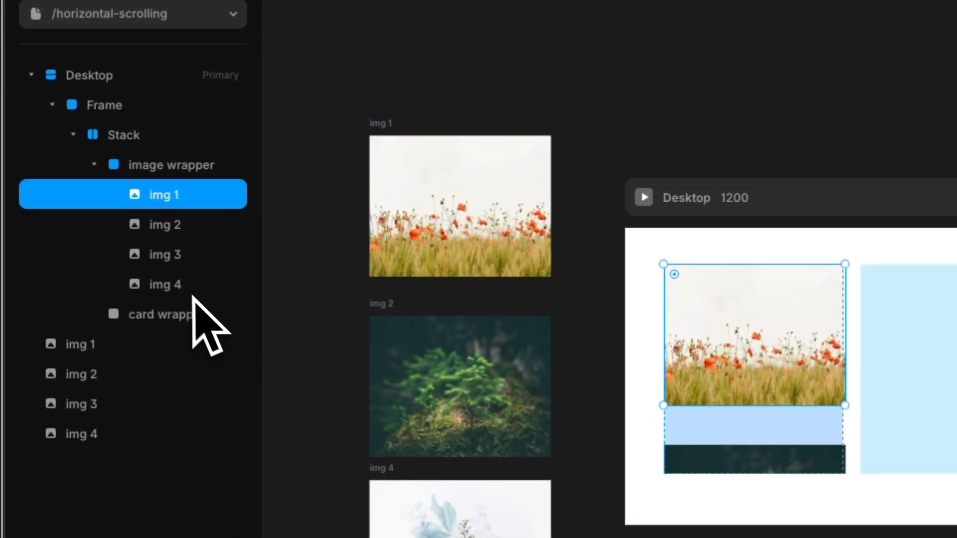
shift+click(182, 287)
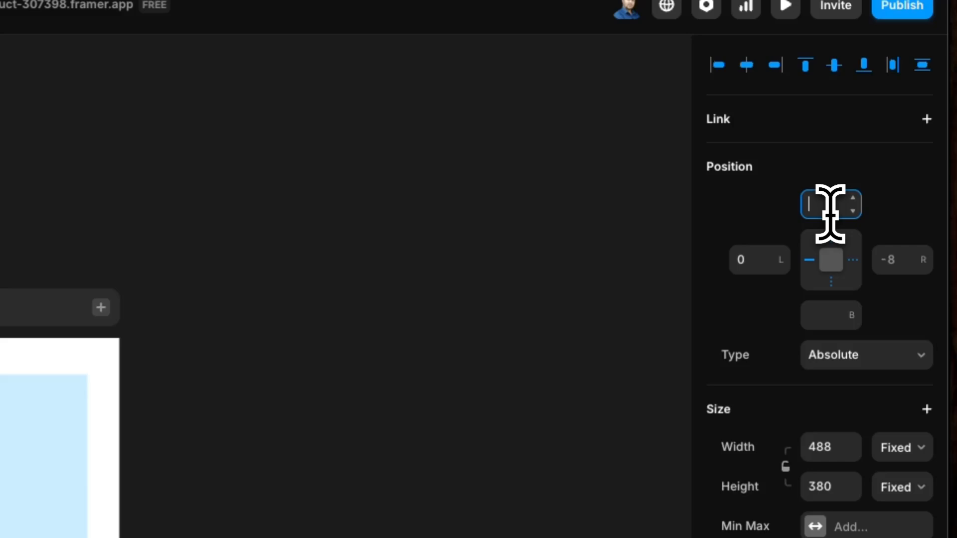
click(892, 148)
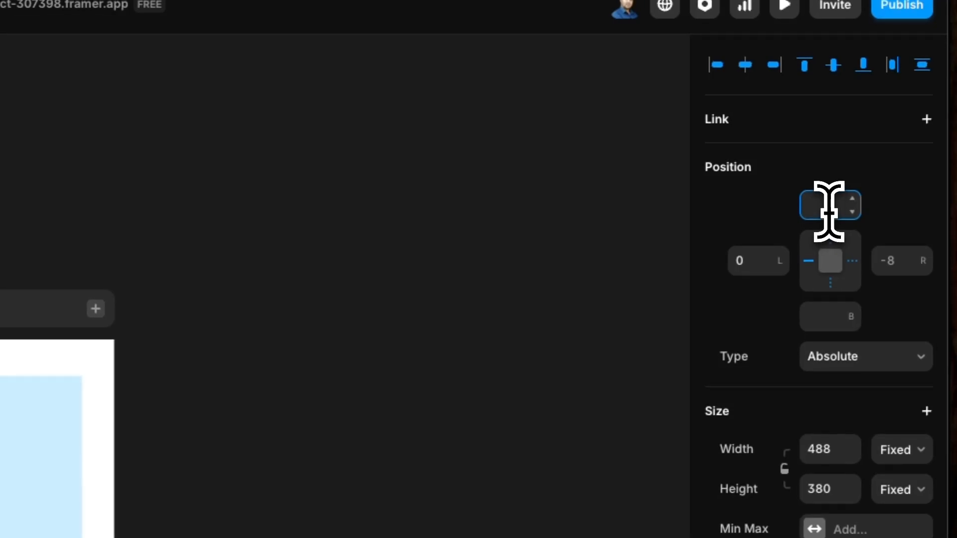
text(0)
click(892, 260)
text(0)
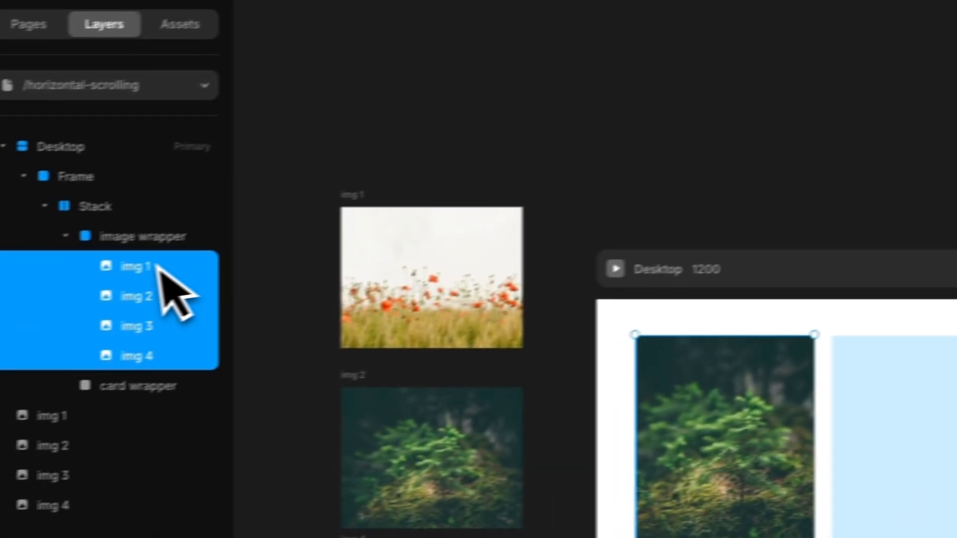
Hide img 2, img 3 and img 4 inside the image wrapper, leaving only img 1 visible
click(166, 263)
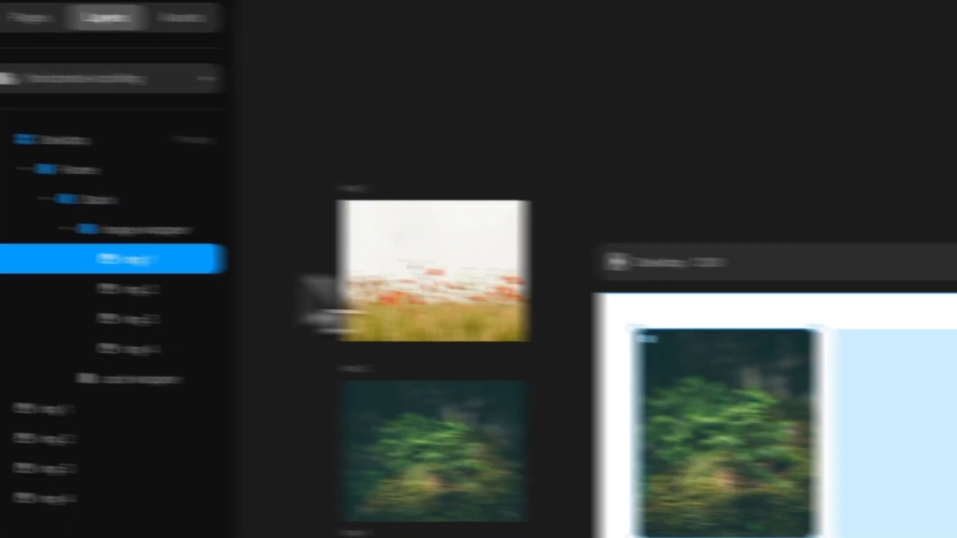
scroll(878, 370, down, 6)
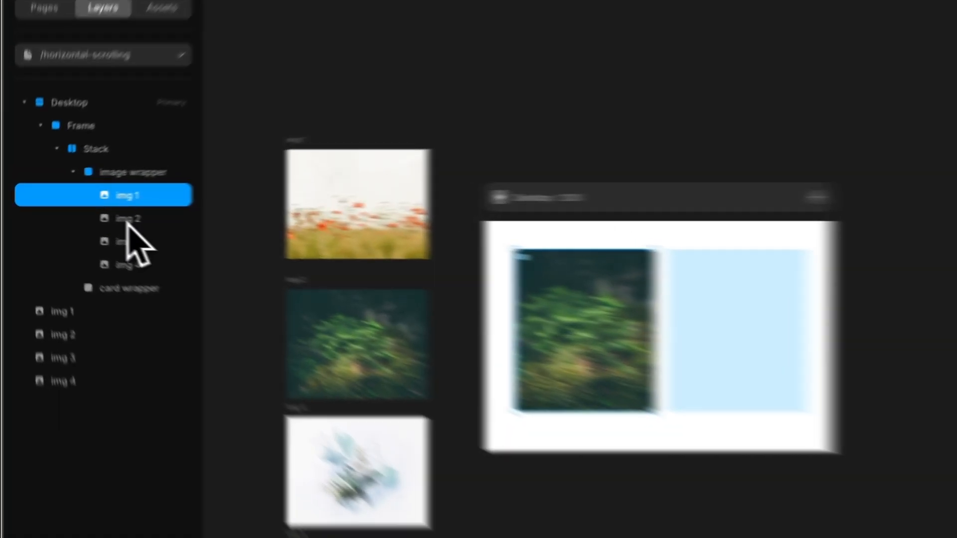
click(88, 215)
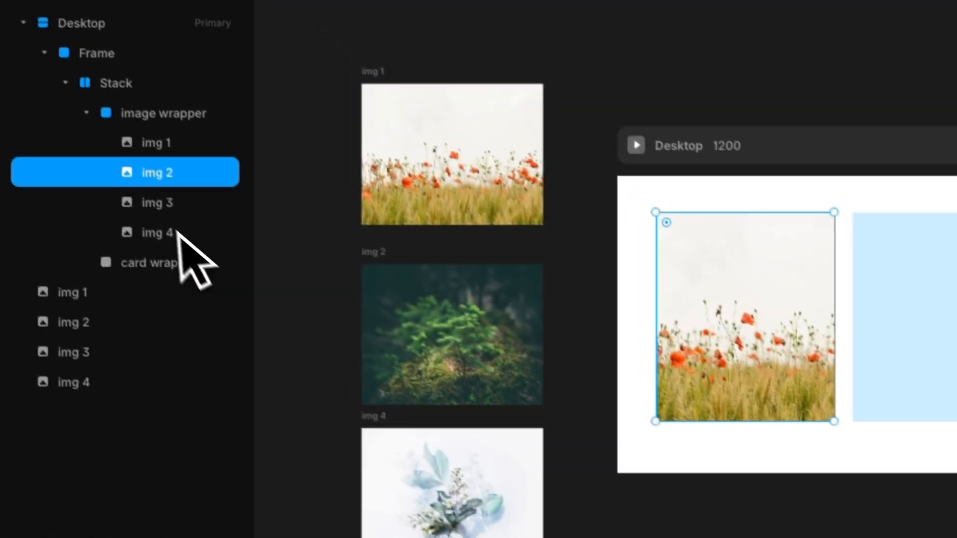
click(165, 219)
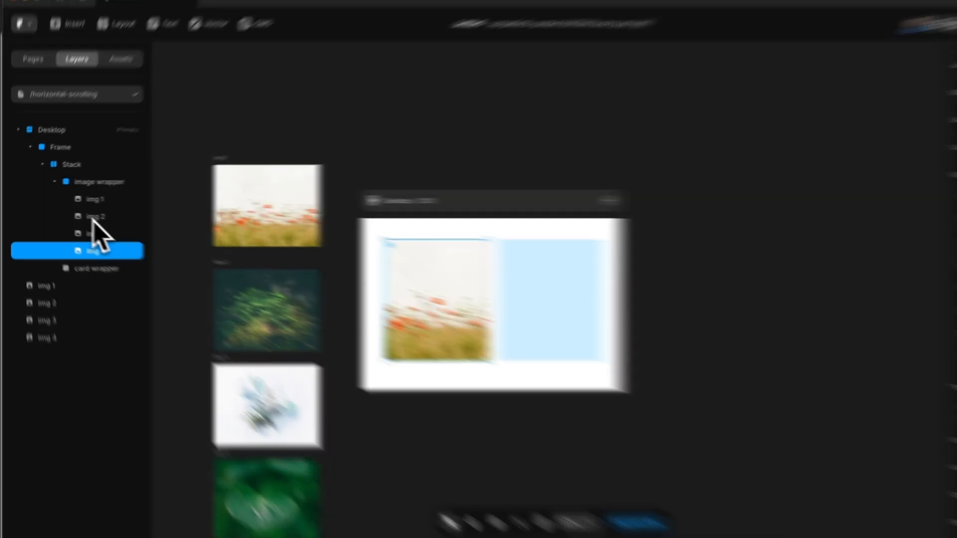
shift+click(81, 216)
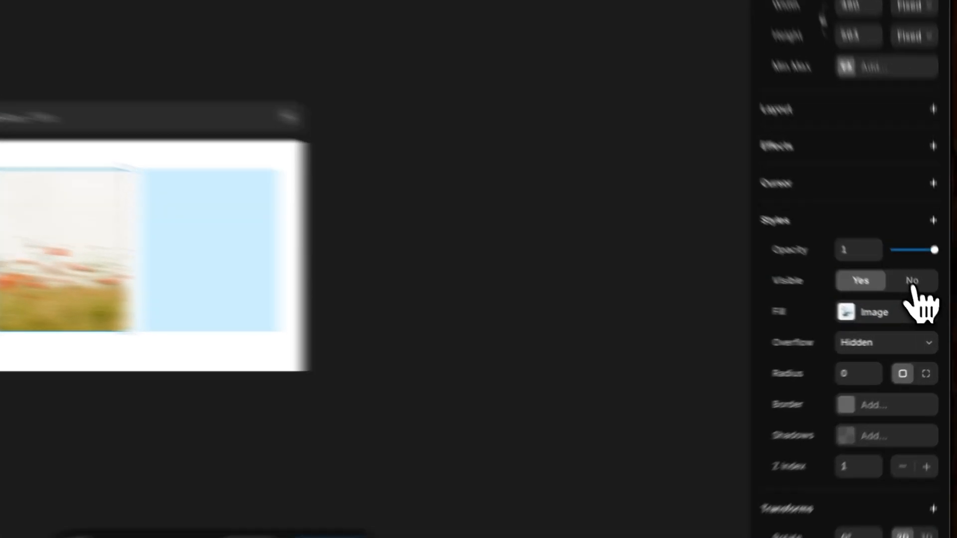
click(927, 308)
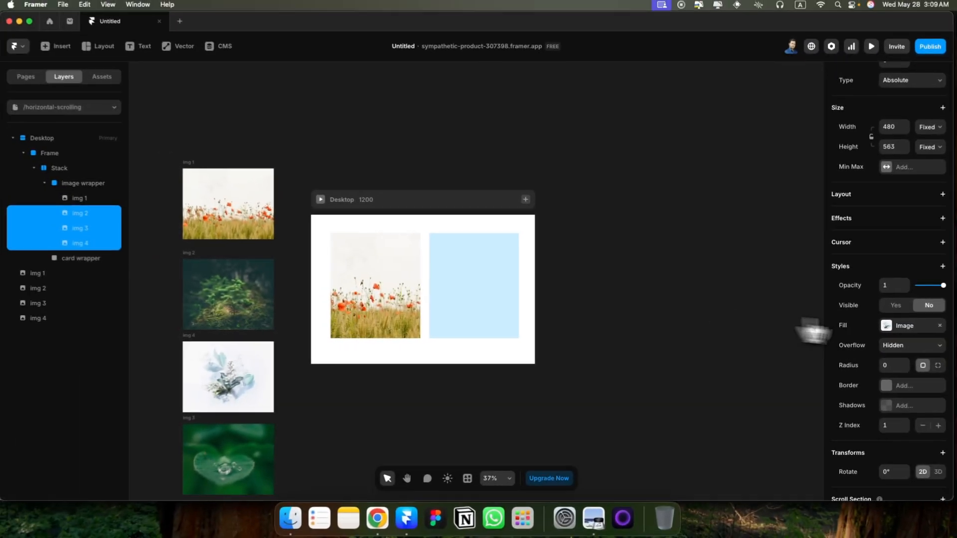
scroll(449, 294, down, 5)
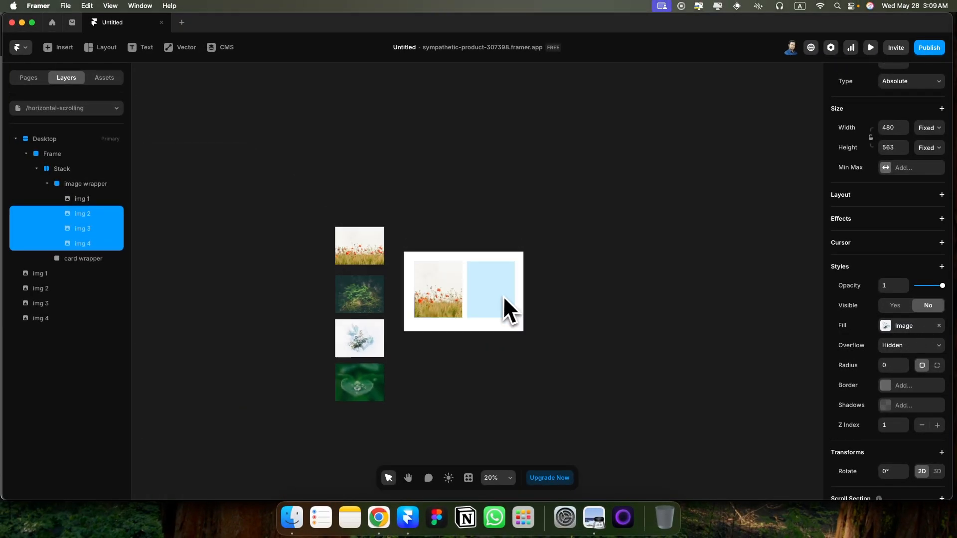
scroll(466, 294, up, 4)
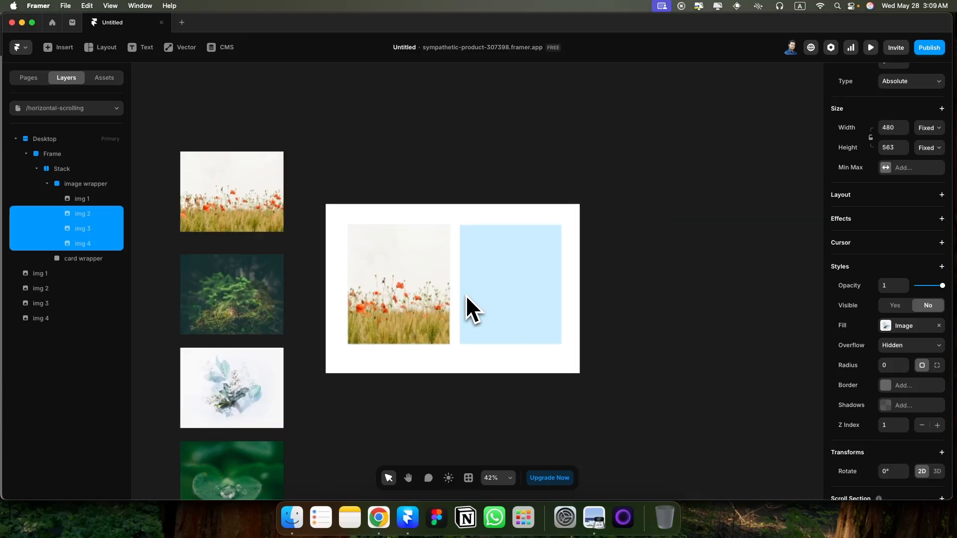
Draw a frame about 460 × 192 across the upper part of the card wrapper
click(530, 287)
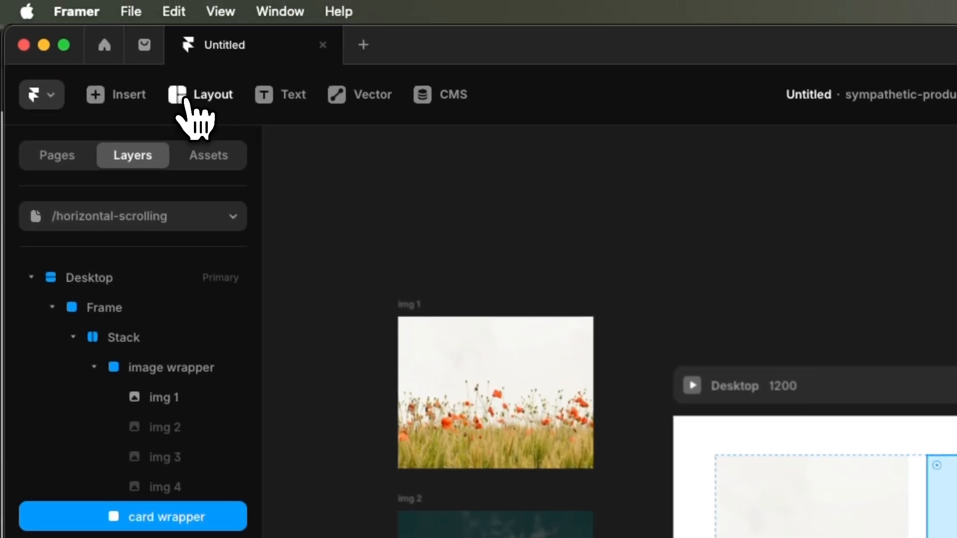
click(172, 82)
click(212, 148)
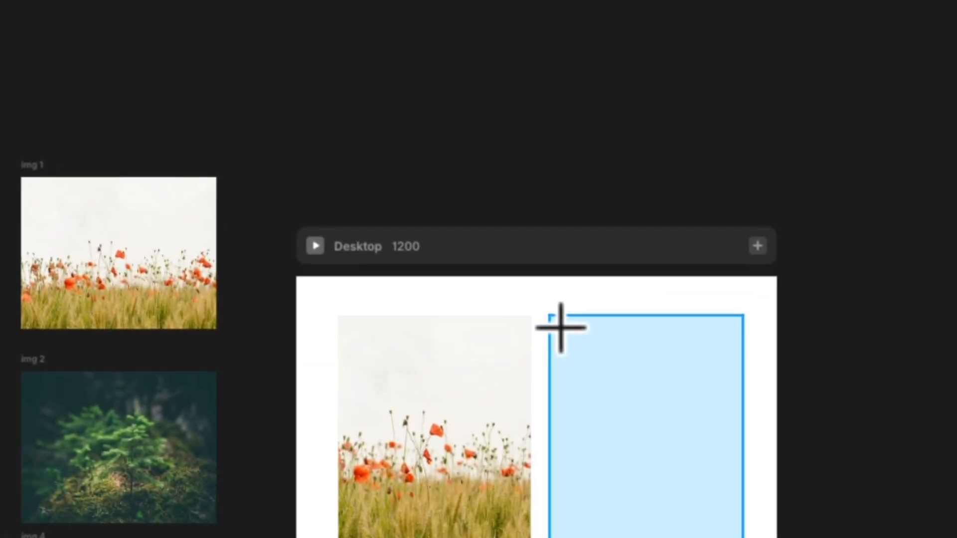
drag(562, 327, 736, 403)
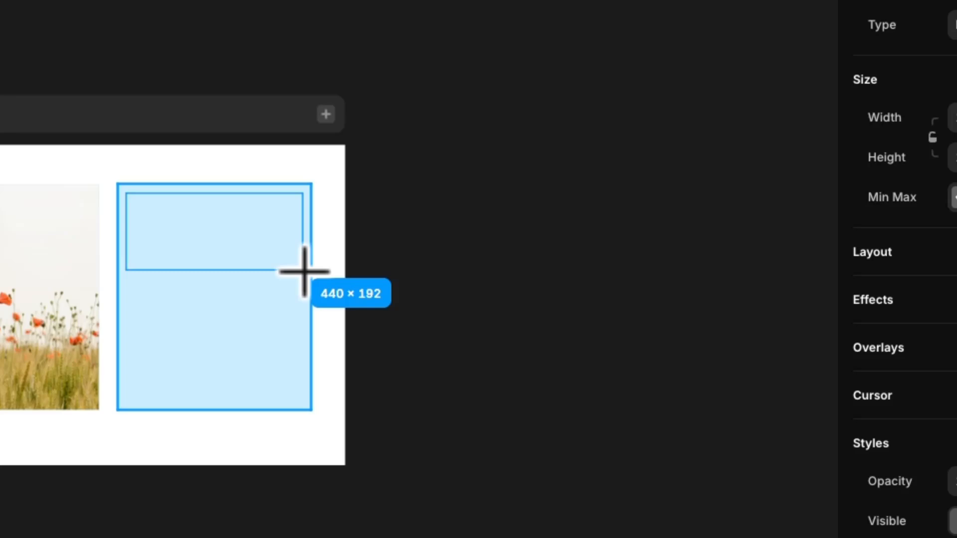
drag(305, 272, 309, 273)
Make the new frame's width relative at 100% of the card wrapper
click(909, 424)
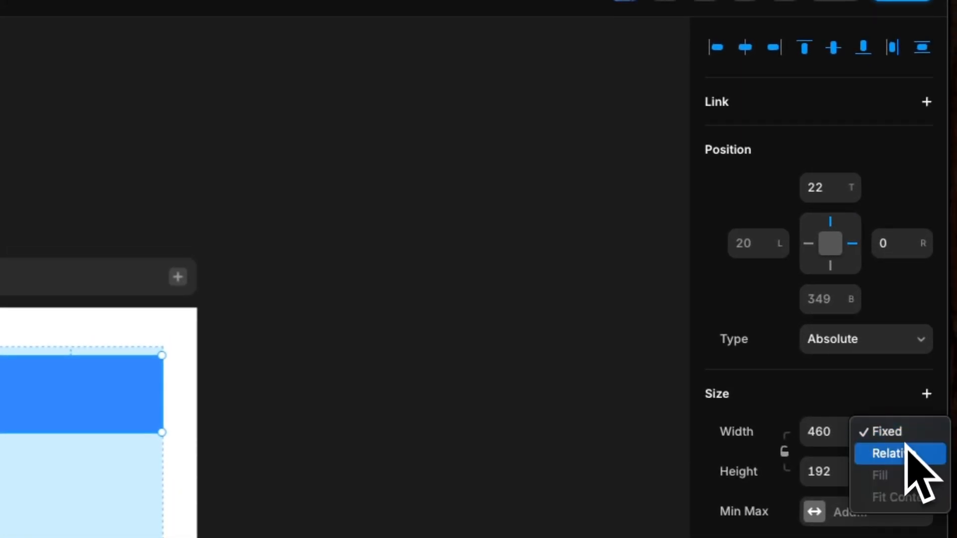
click(901, 453)
click(825, 433)
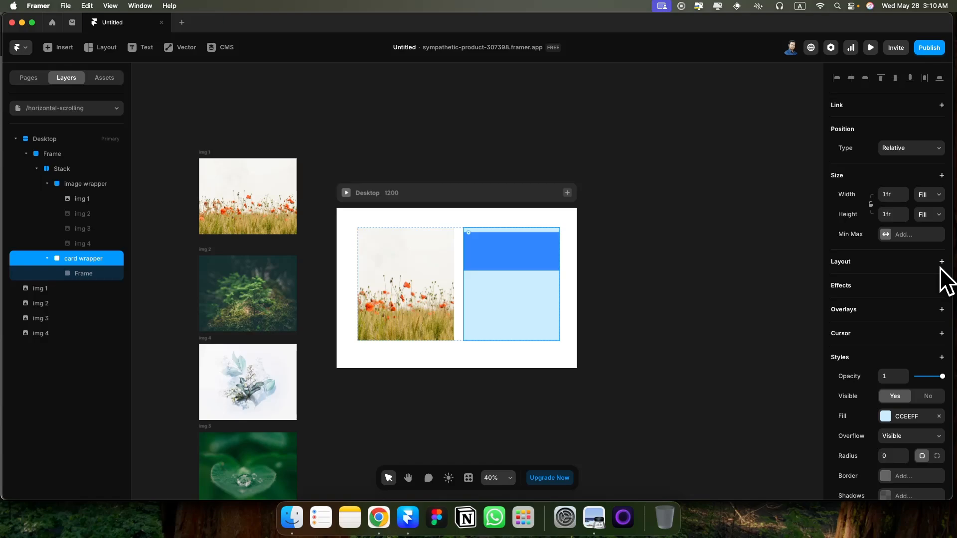
Set the card wrapper's height to Fit Content and give it a vertical stack layout with a gap of 12
click(929, 214)
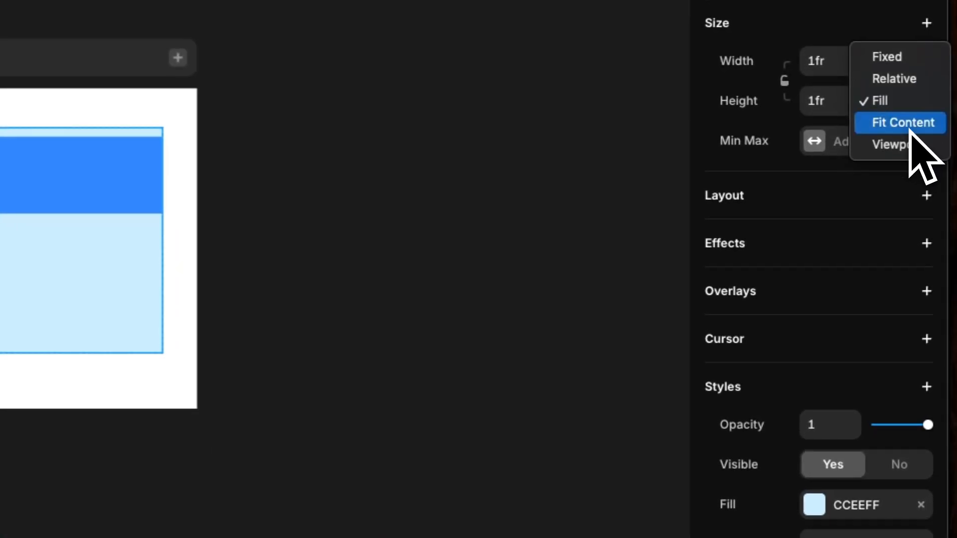
click(908, 130)
click(927, 195)
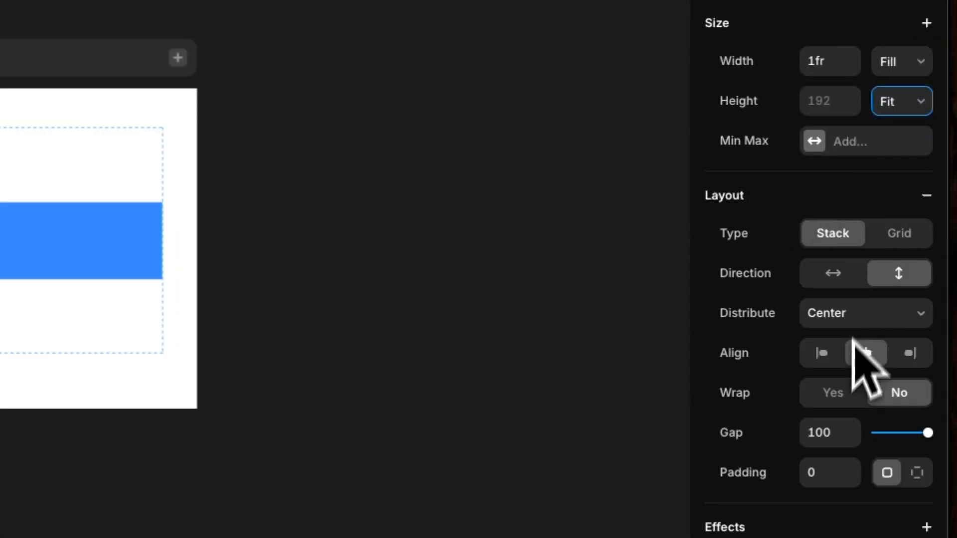
click(832, 432)
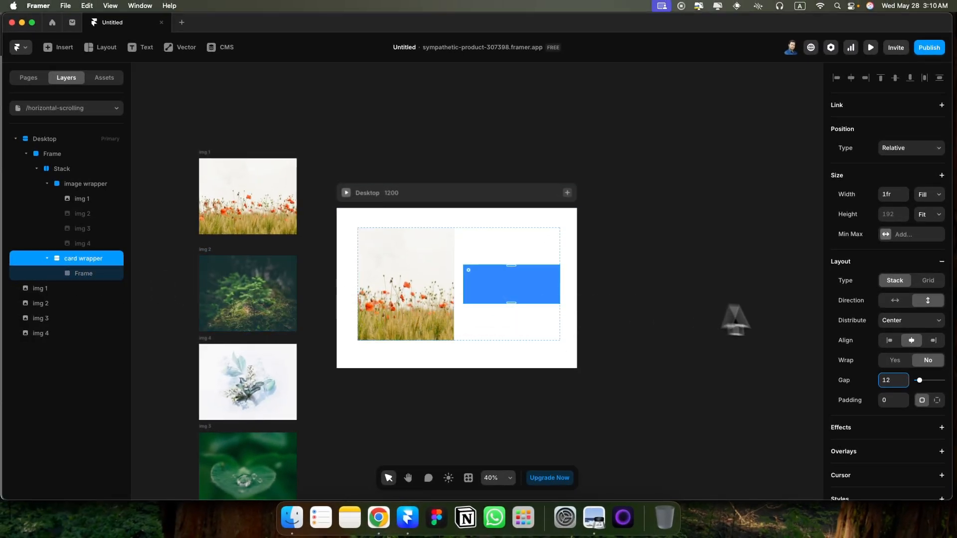
Rename the frame inside the card wrapper as card
scroll(944, 406, down, 5)
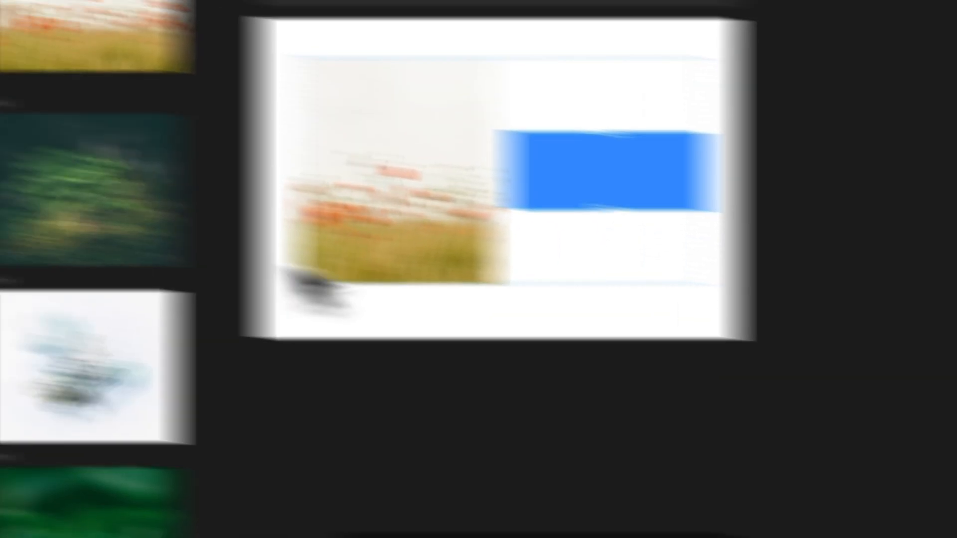
click(159, 232)
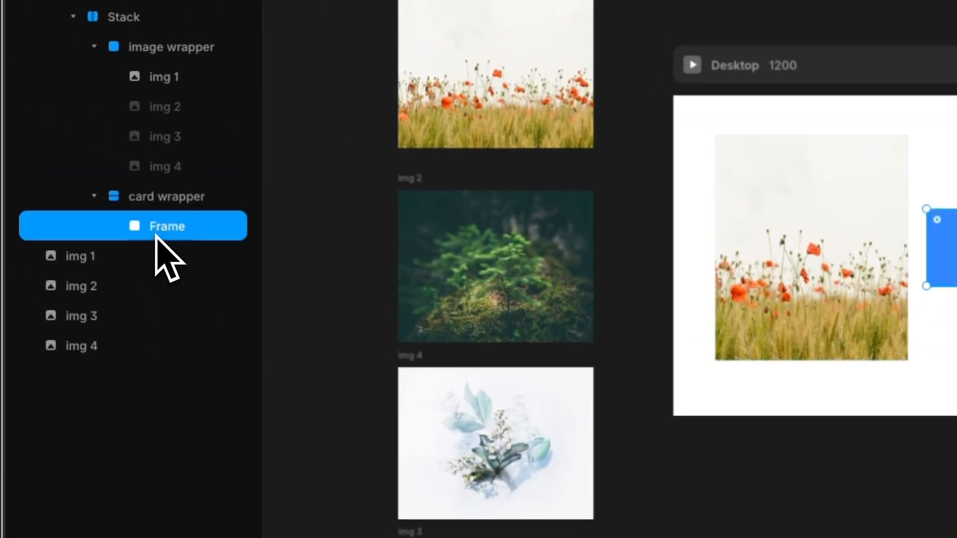
double_click(194, 231)
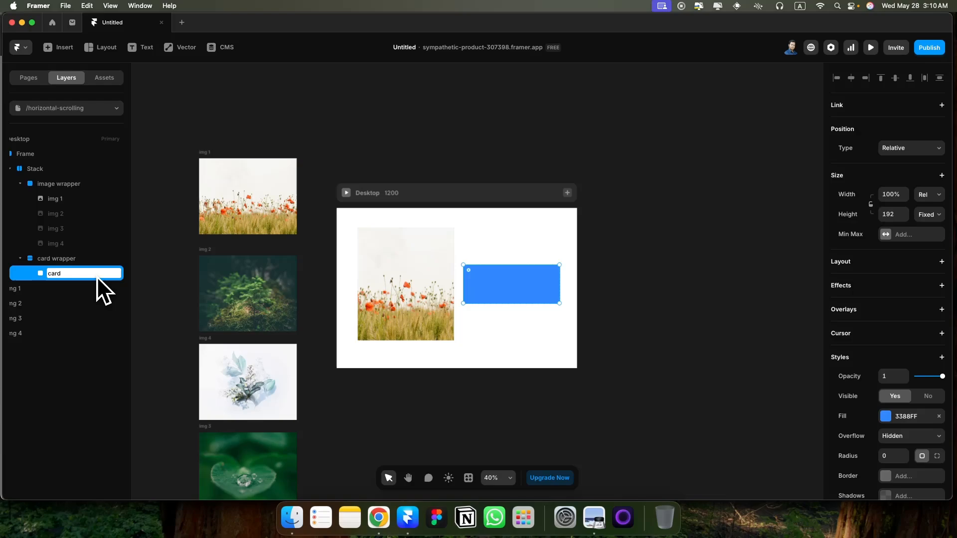
key(Return)
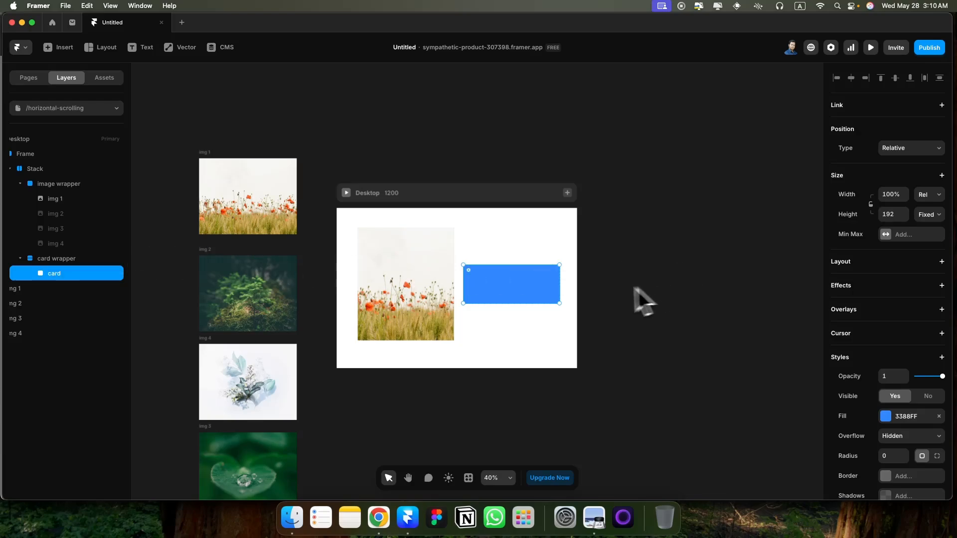
Draw a smaller frame about 207 × 119 inside the left part of the card
click(100, 47)
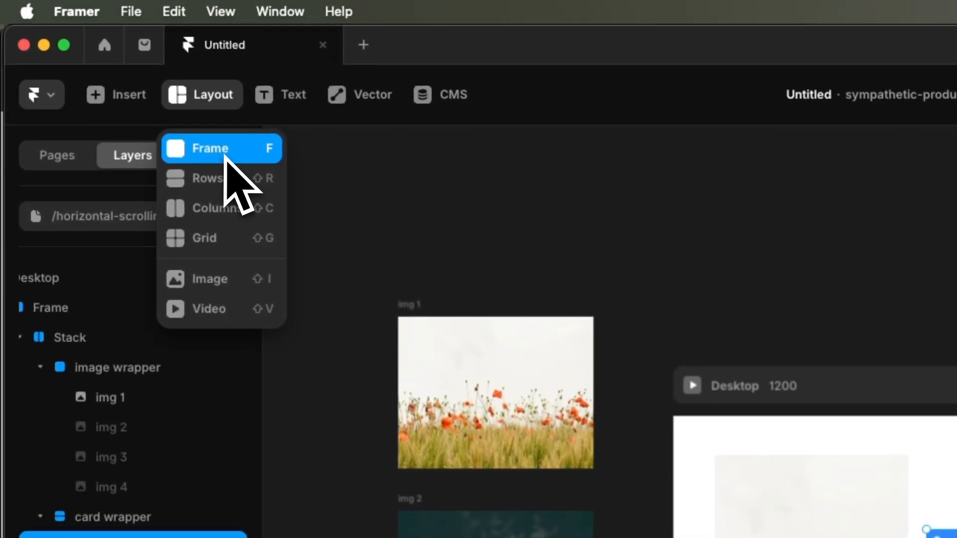
click(95, 74)
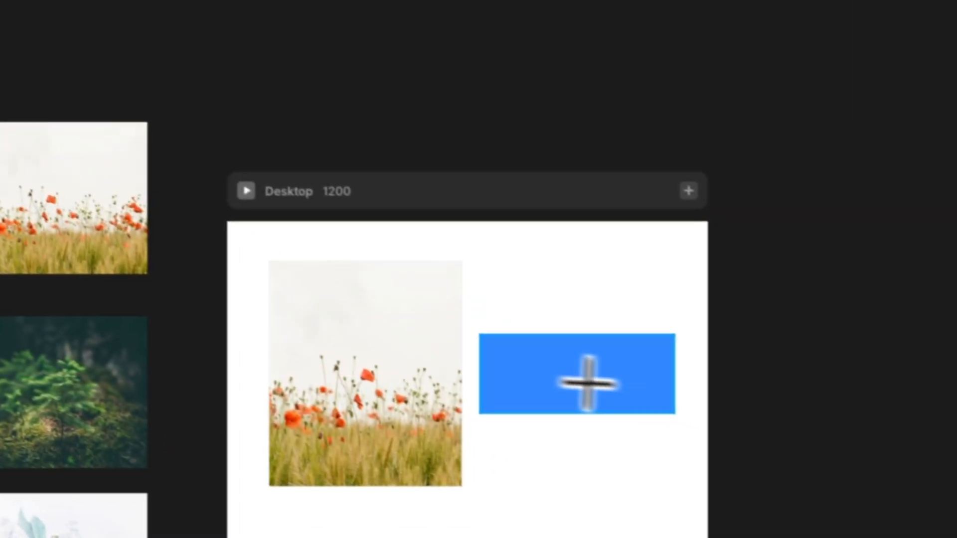
drag(493, 347, 574, 396)
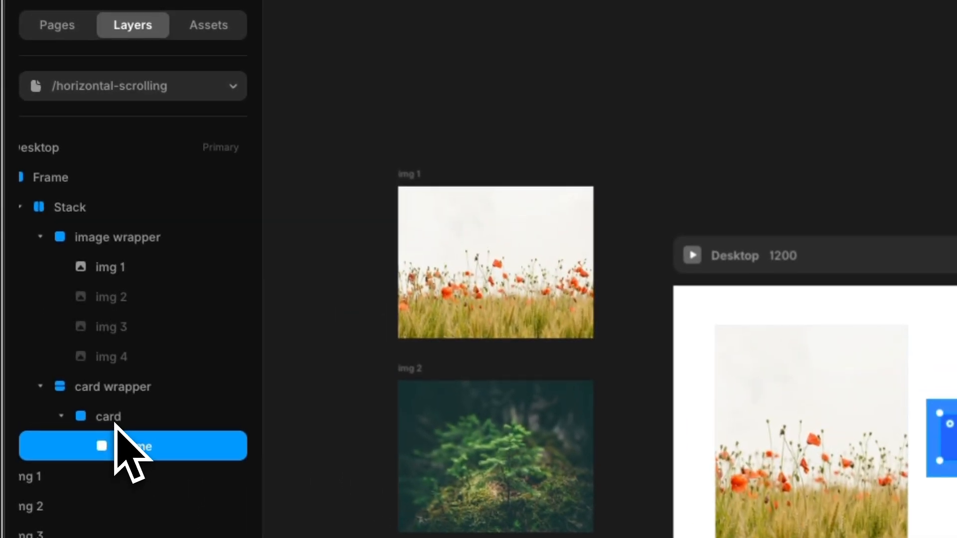
Add a numbered text item reading "Card One" inside the card, to the right of the inner frame
click(116, 423)
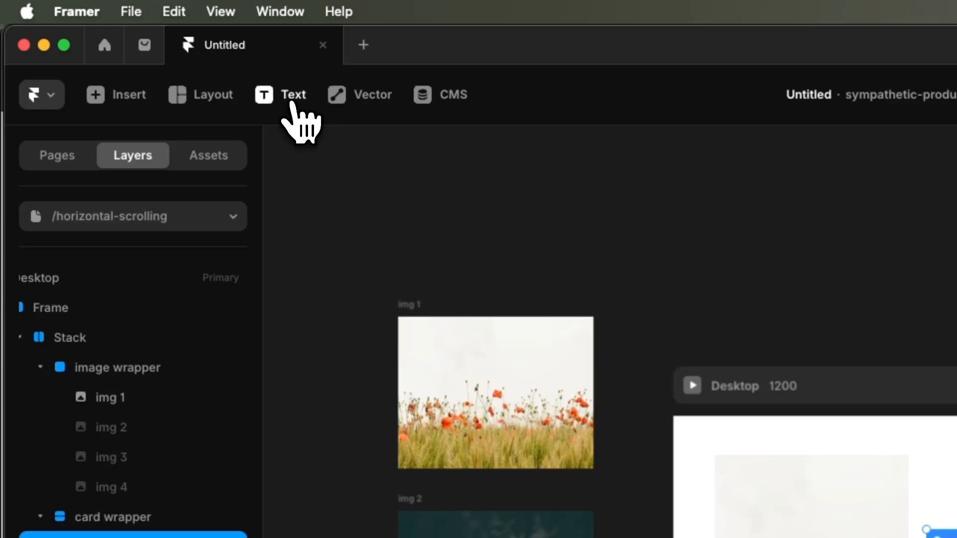
click(293, 105)
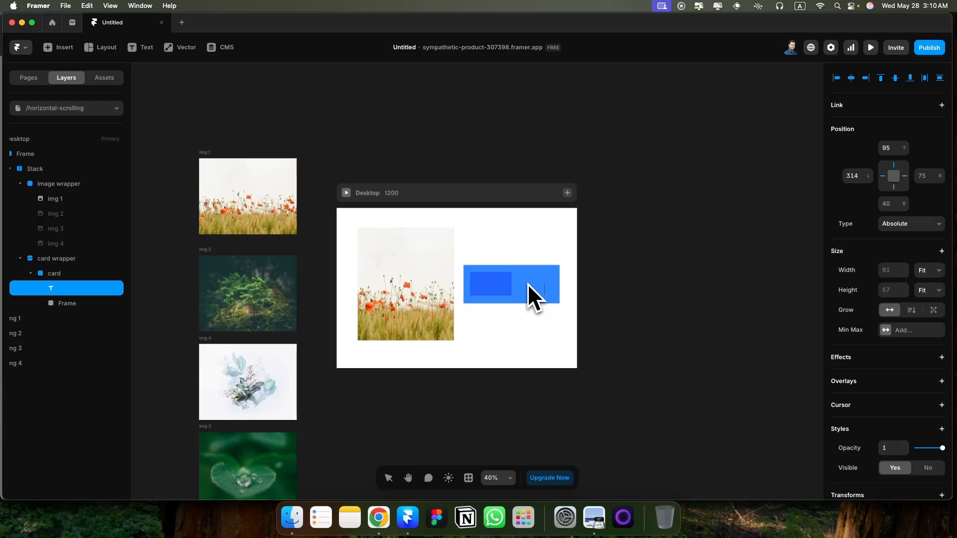
text(Card One)
key(Escape)
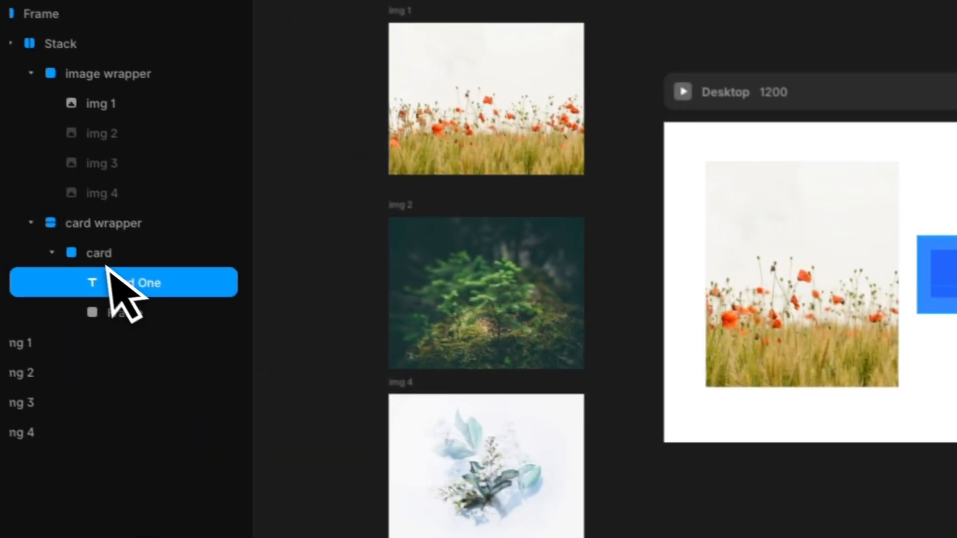
Set the card's height to Fit Content
click(105, 255)
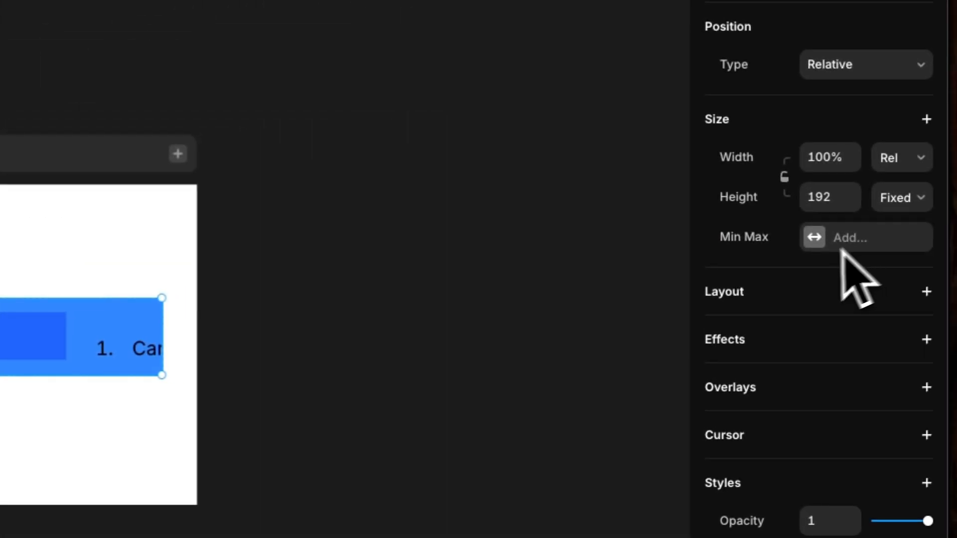
click(888, 202)
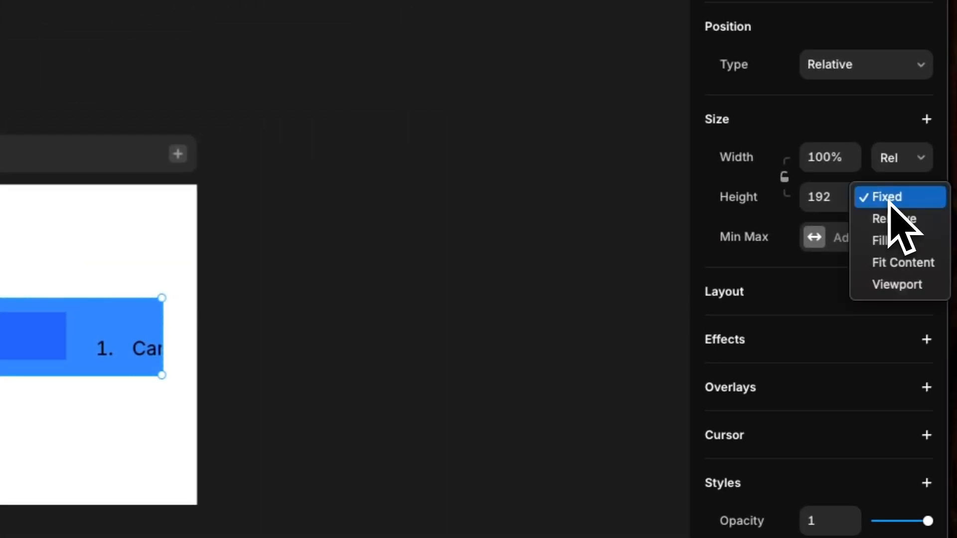
click(902, 263)
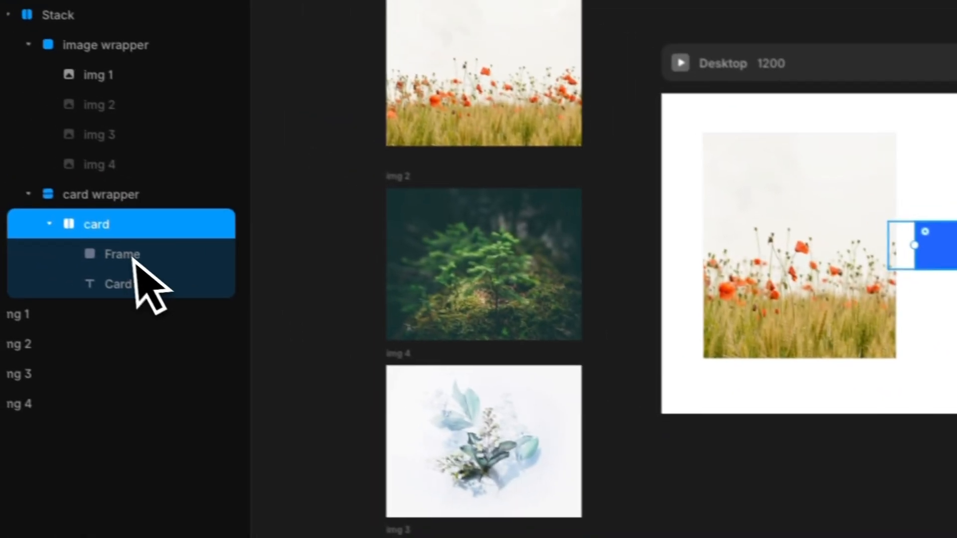
Rename the frame inside the card as bg element
click(149, 259)
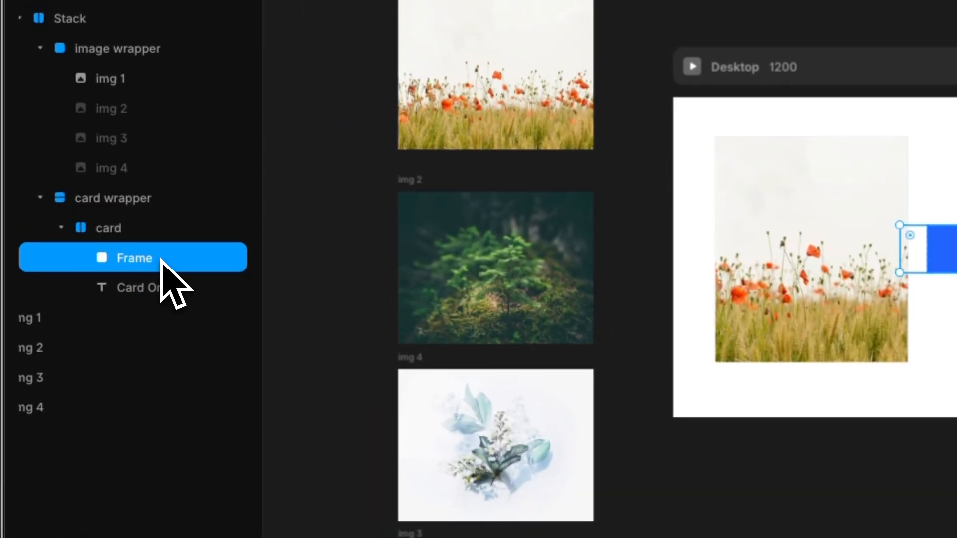
double_click(160, 259)
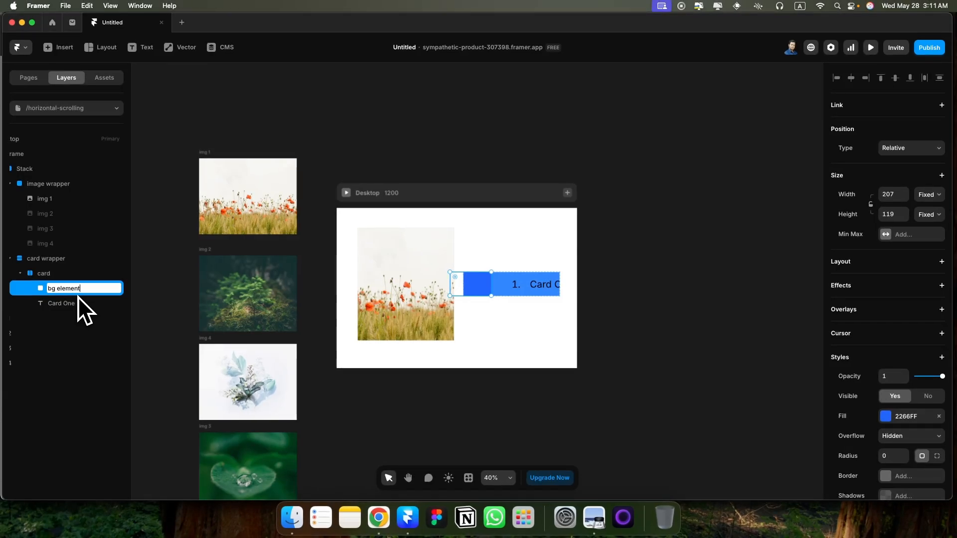
key(Return)
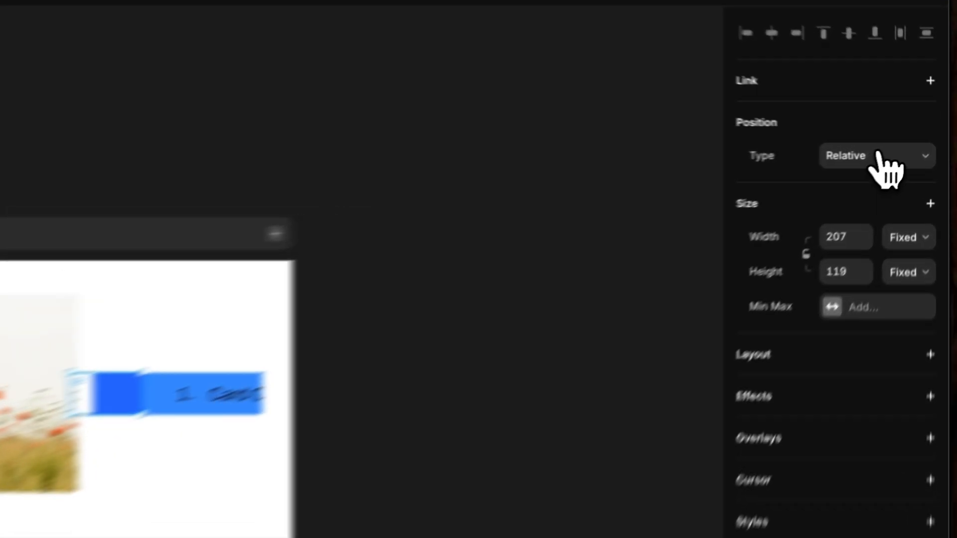
Make the bg element absolutely positioned, with left, top and bottom offsets of 0
click(914, 148)
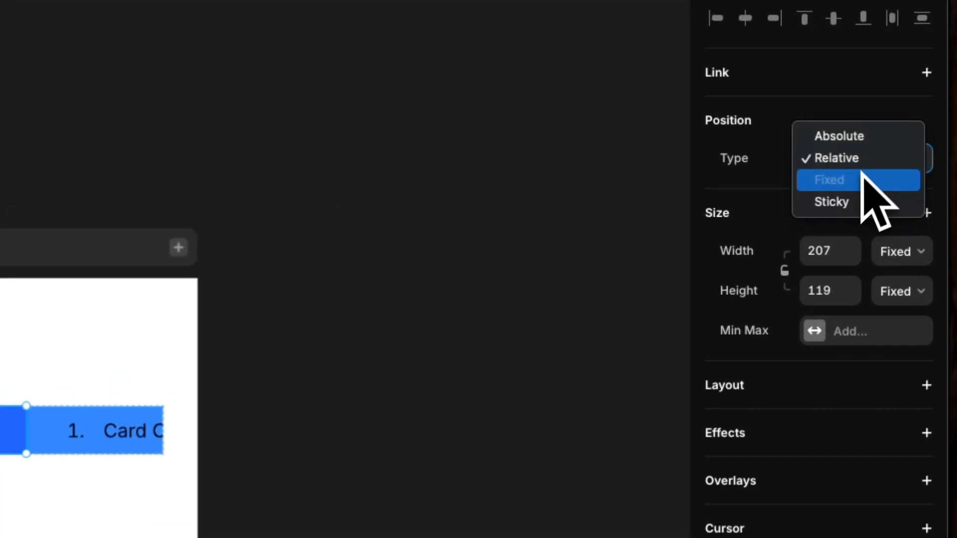
click(855, 142)
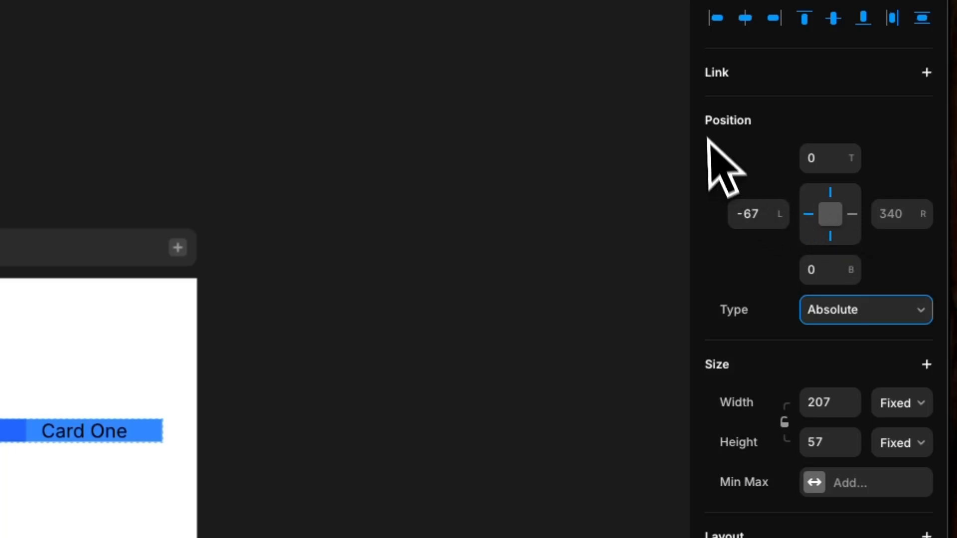
click(762, 213)
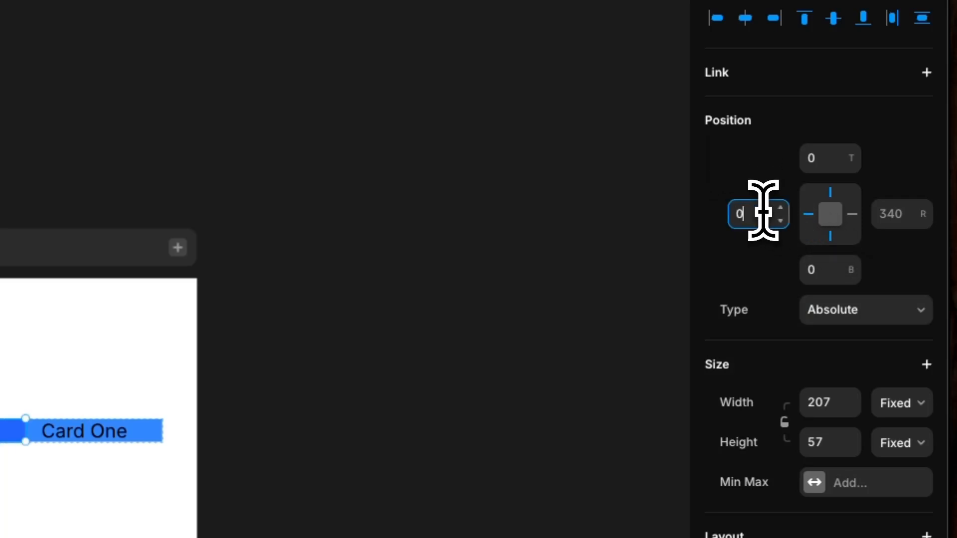
click(823, 158)
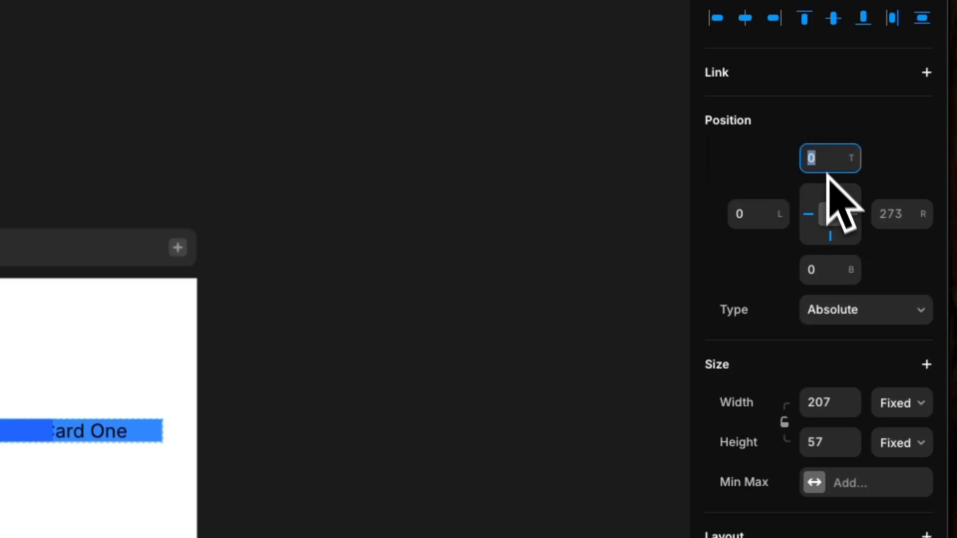
click(831, 269)
Set the bg element's width to a relative 100% of the card
click(897, 404)
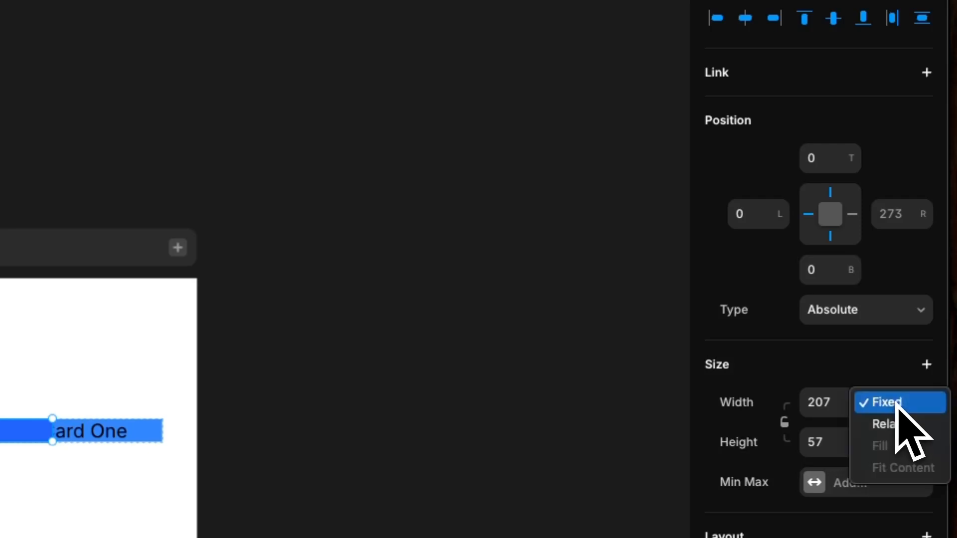
click(894, 424)
click(835, 406)
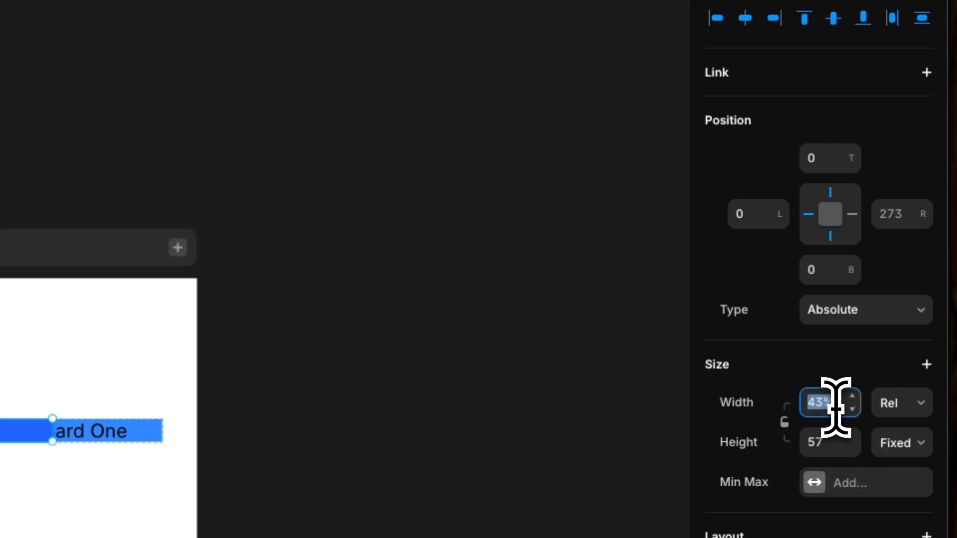
text(100)
key(Return)
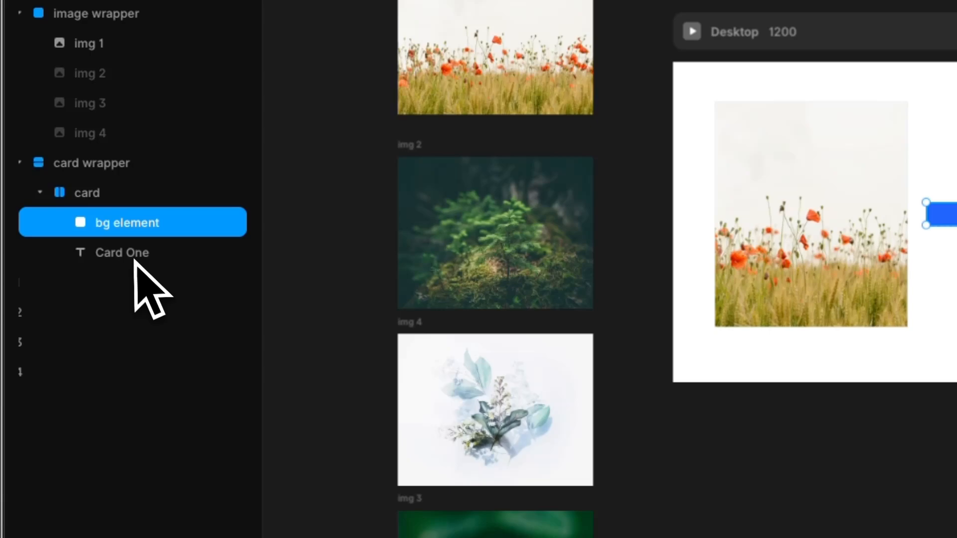
Add a Z Index of 2 to the Card One text layer
click(135, 257)
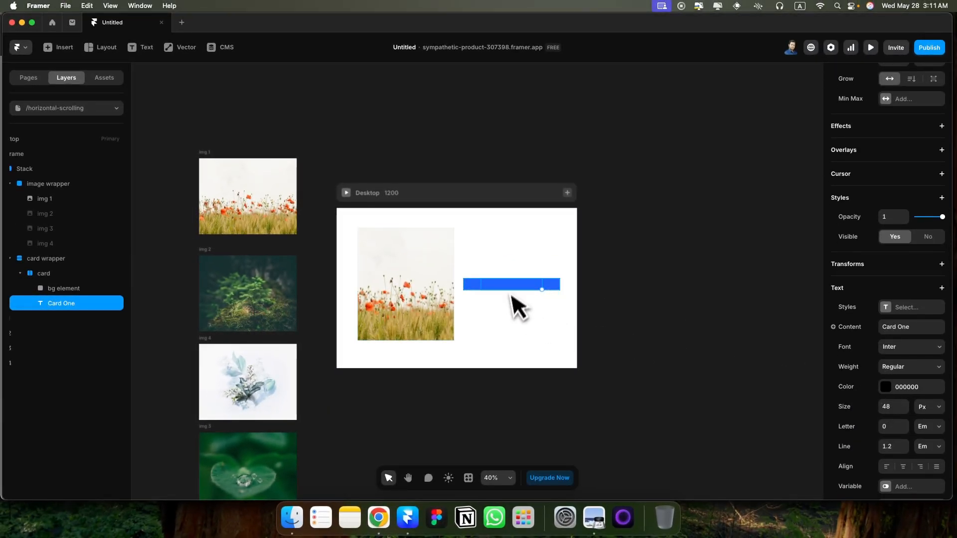
scroll(904, 378, down, 2)
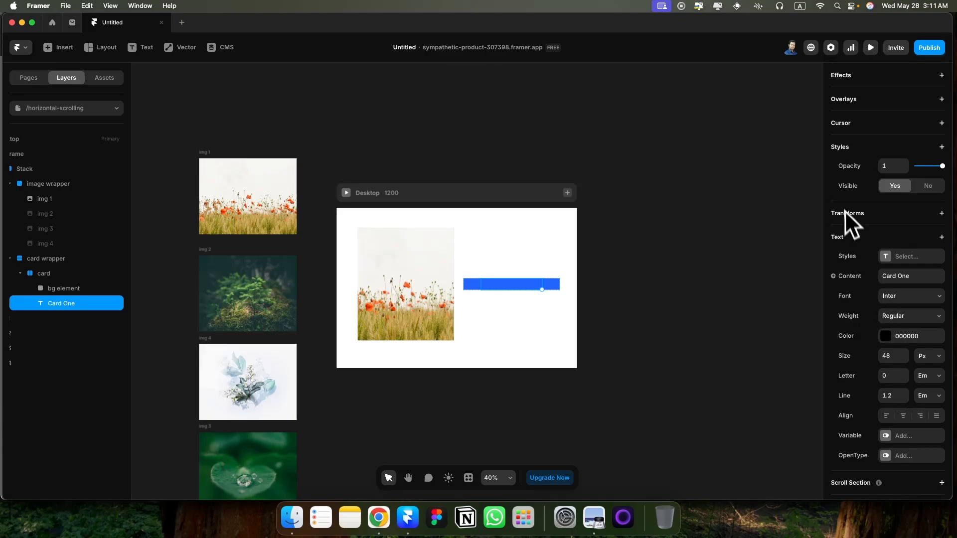
click(840, 149)
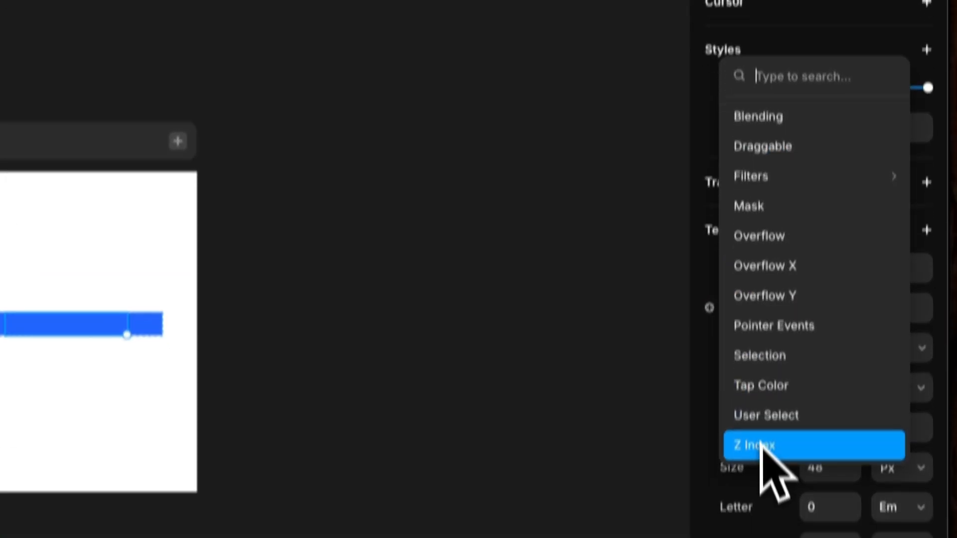
click(760, 445)
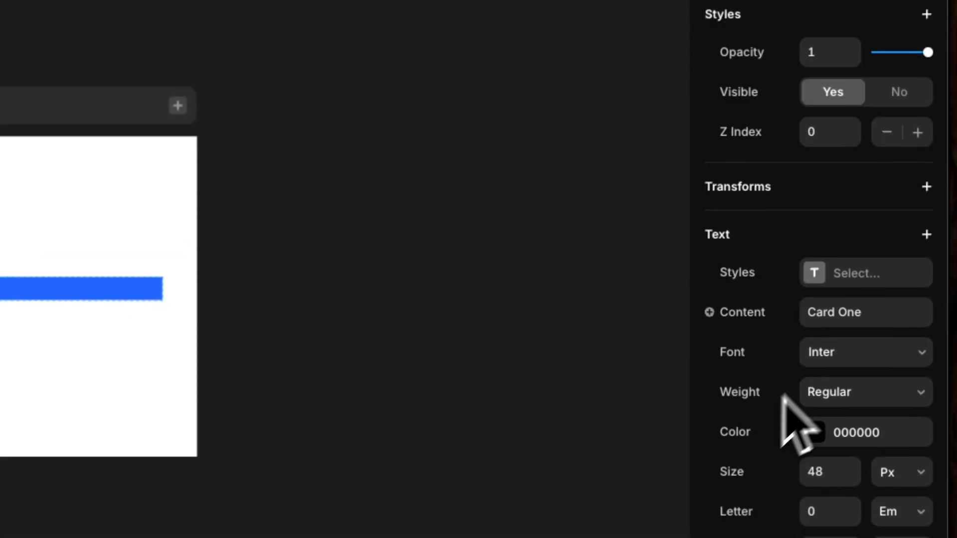
click(917, 133)
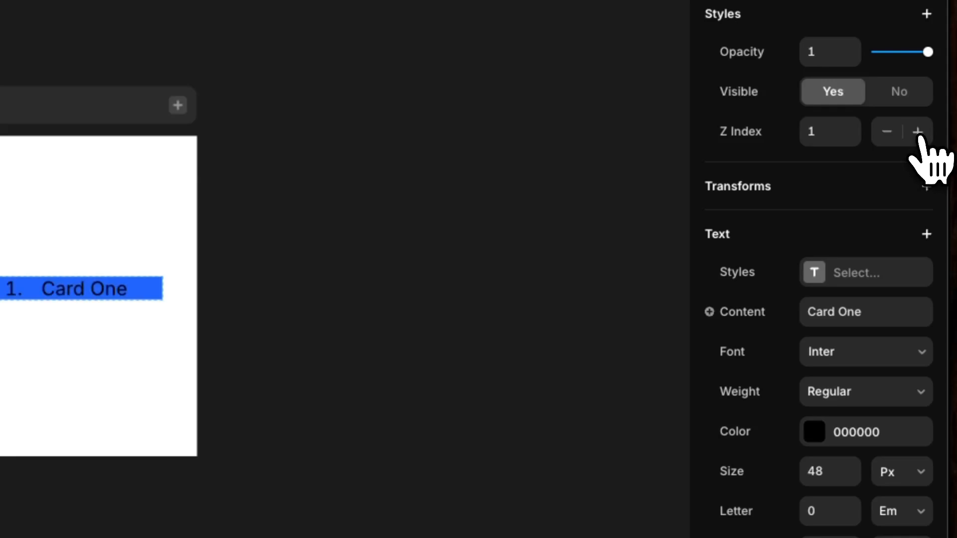
click(917, 132)
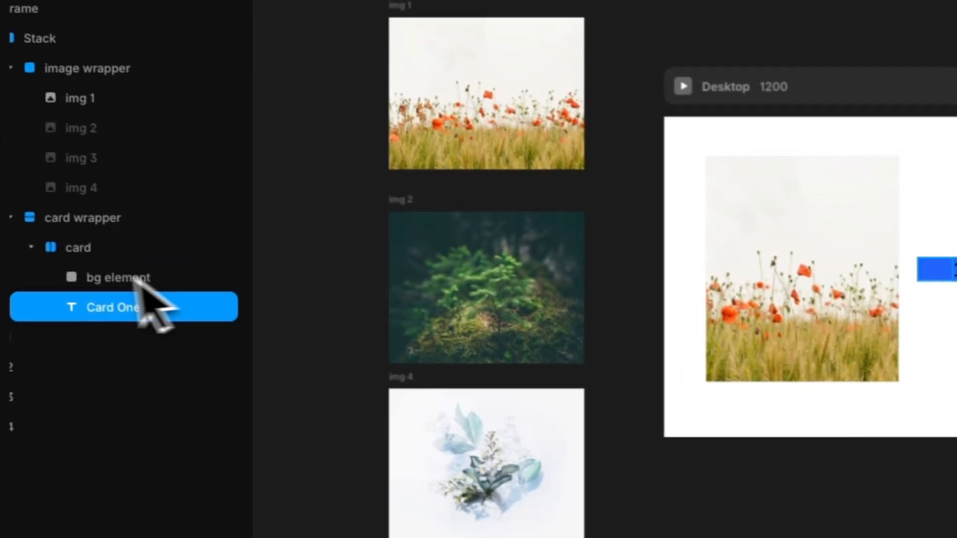
Set the Card One text layer's width to Fill
click(89, 253)
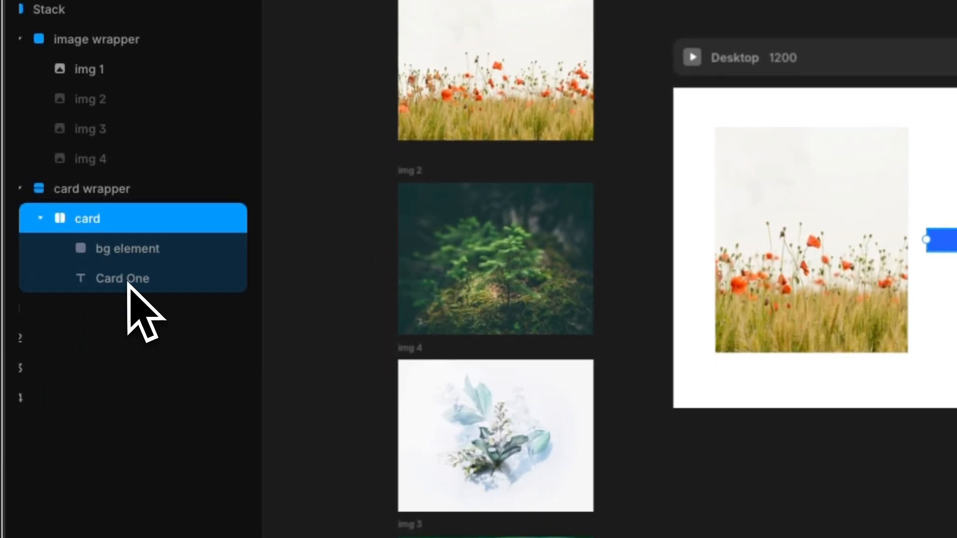
click(150, 278)
scroll(886, 277, up, 5)
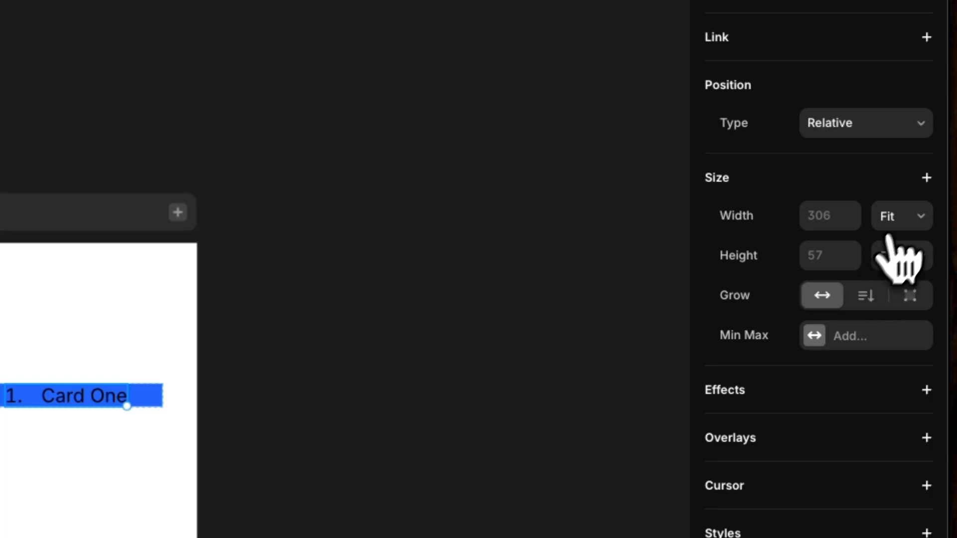
click(900, 217)
click(886, 194)
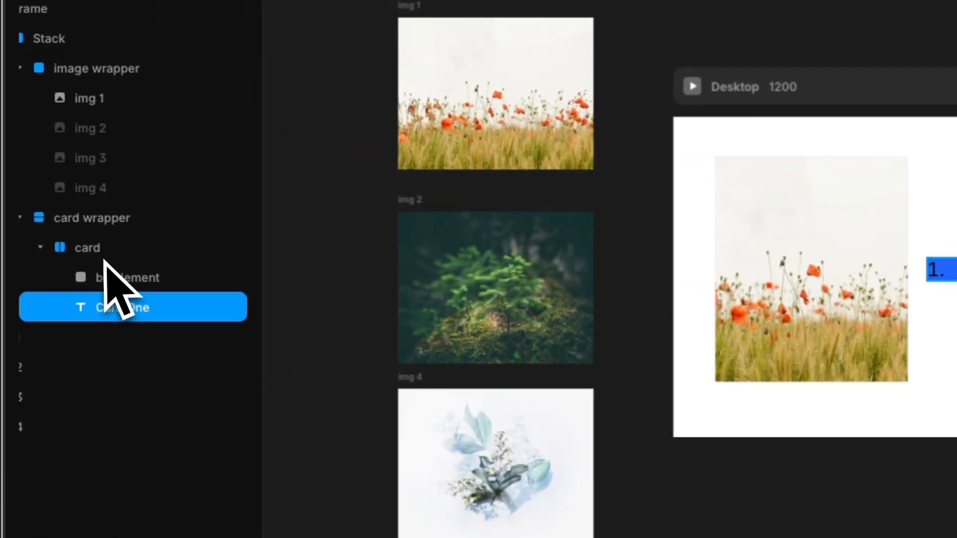
Switch the card's padding to individual sides, with a top padding of 24
click(109, 251)
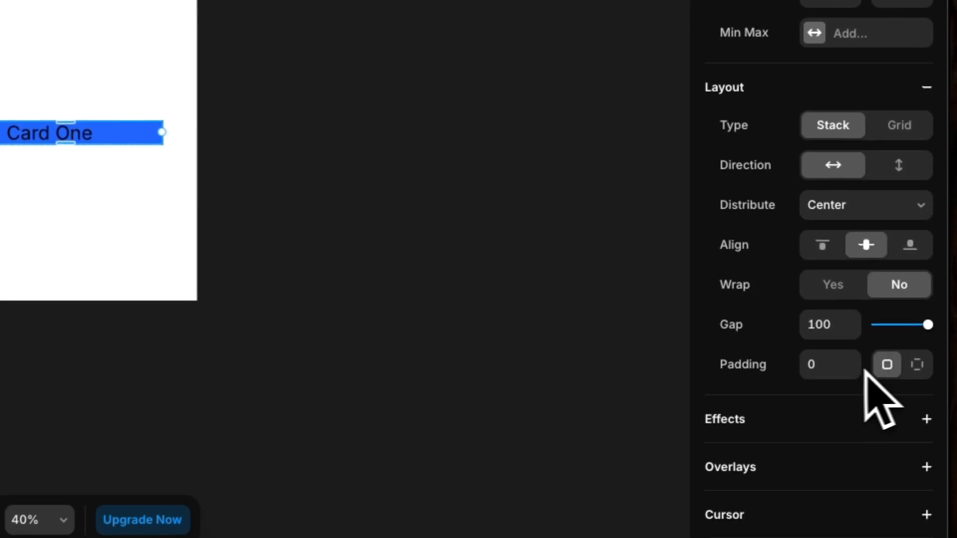
click(917, 365)
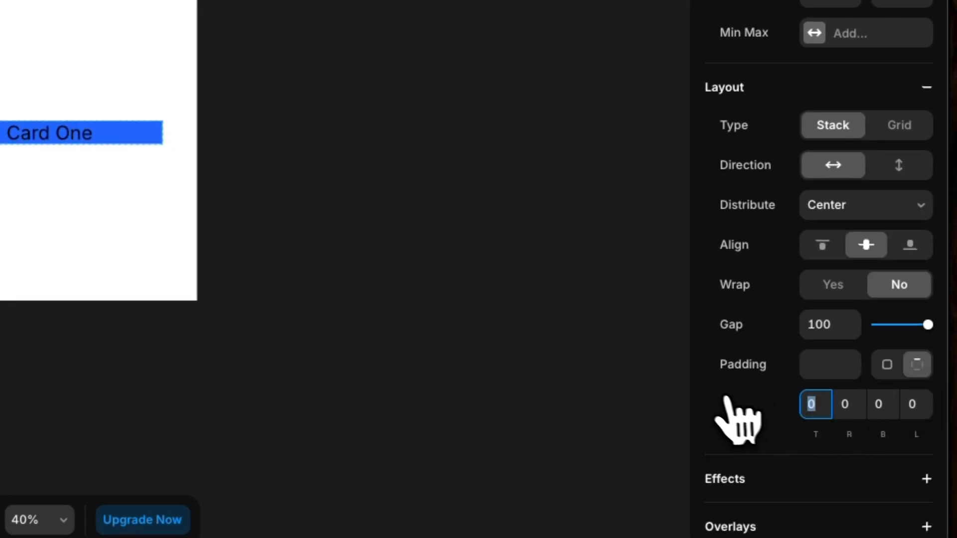
text(24)
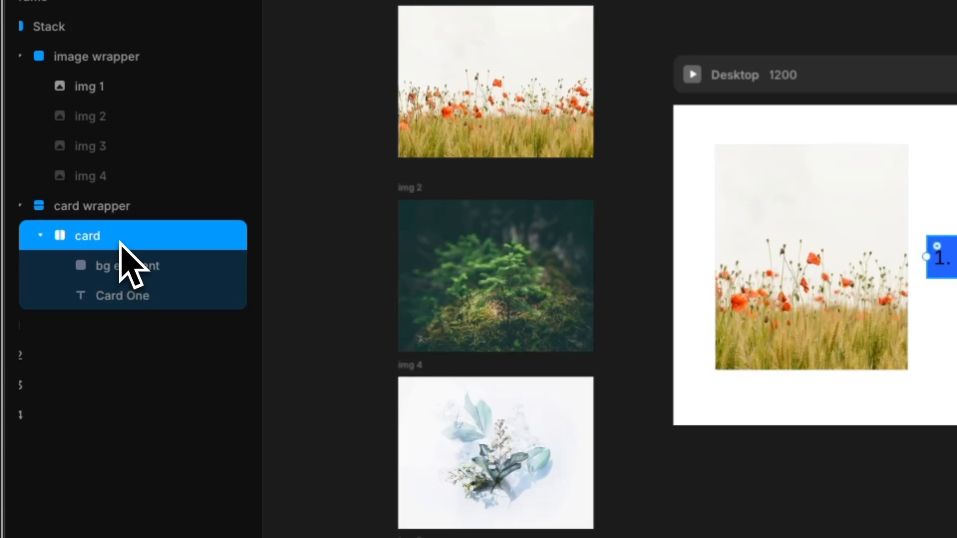
Rename the card layer as card 1
double_click(62, 274)
click(129, 236)
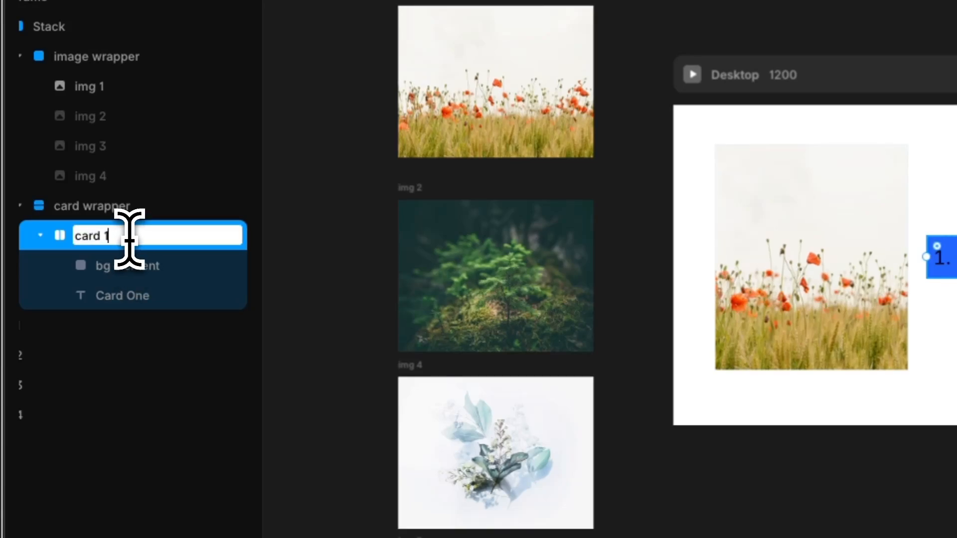
key(Return)
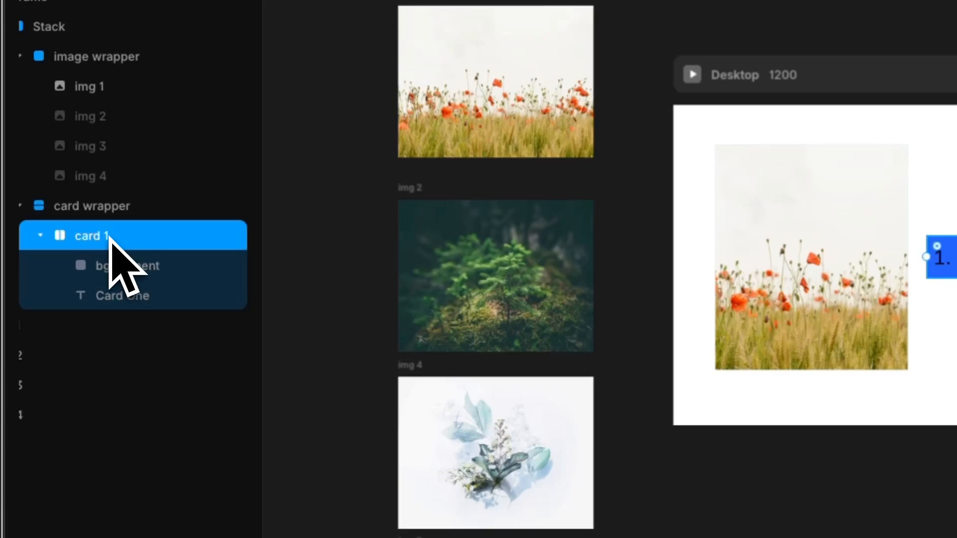
Duplicate card 1 three times inside the card wrapper to make four cards
right_click(110, 238)
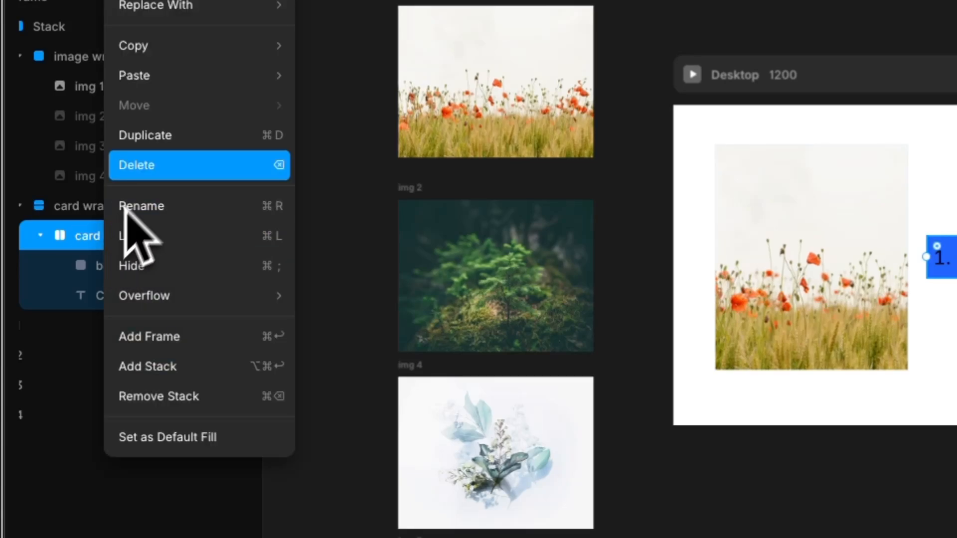
click(184, 135)
right_click(108, 330)
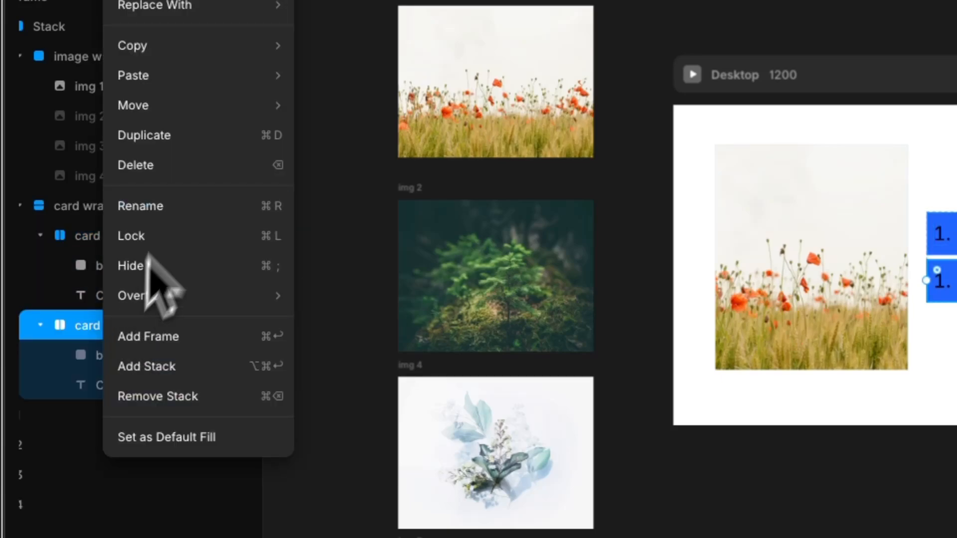
click(169, 142)
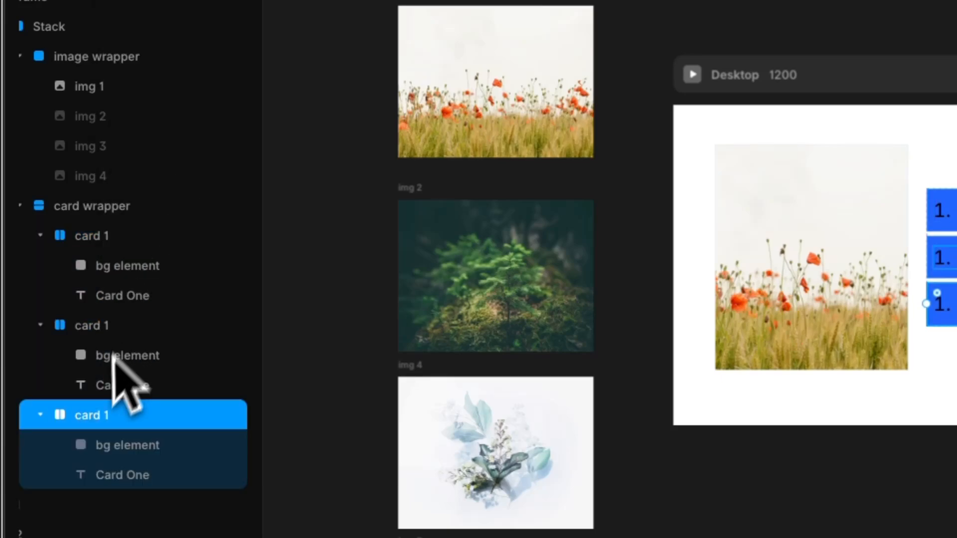
right_click(94, 415)
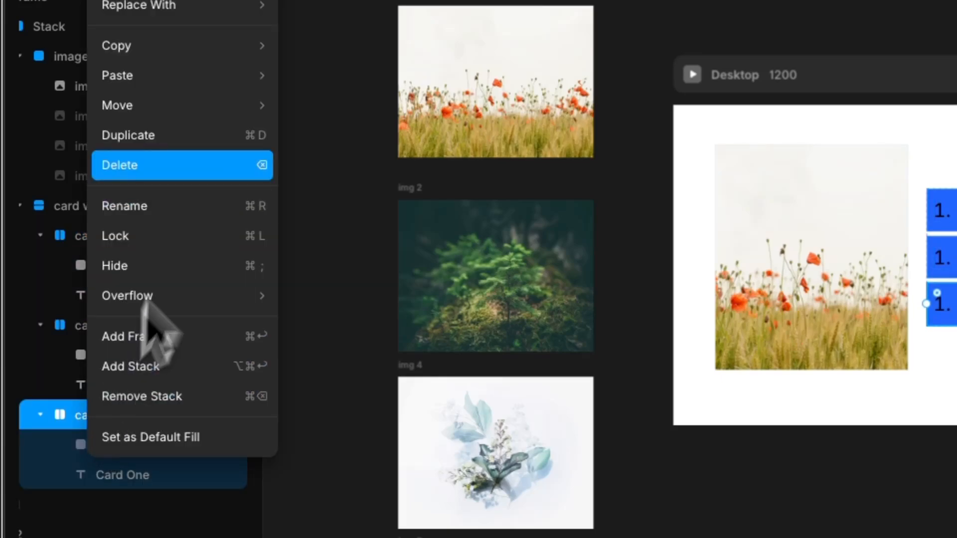
mouse_move(175, 85)
click(159, 140)
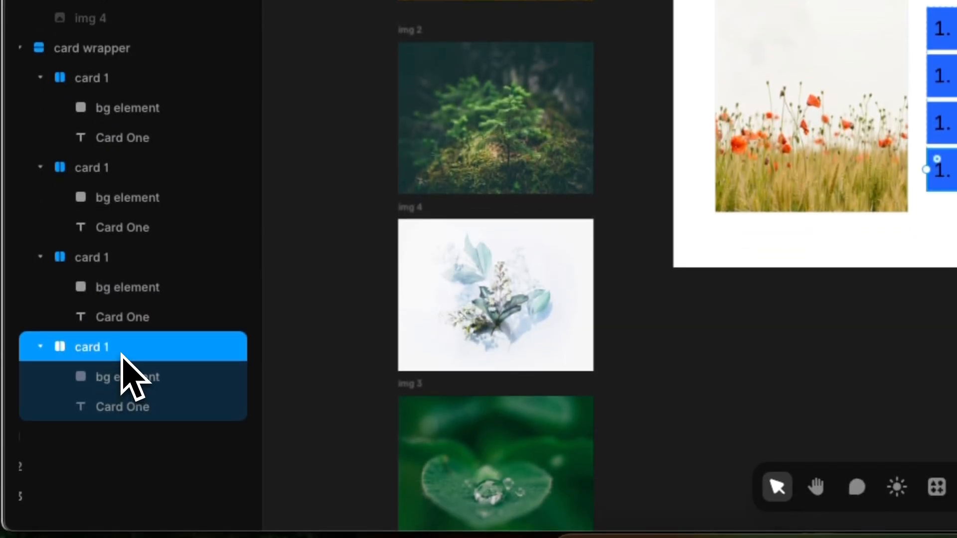
Rename the fourth card layer as card 4 and the third as card 3
double_click(128, 387)
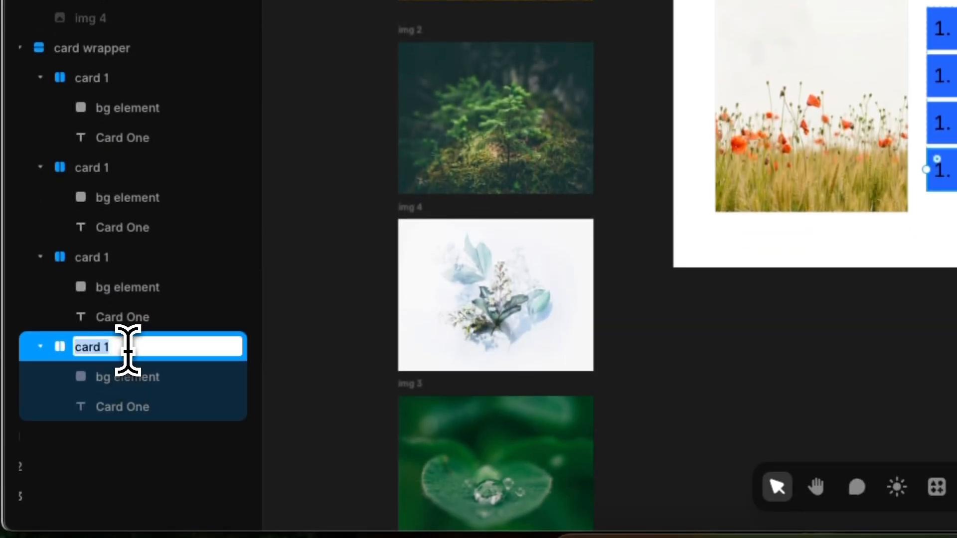
key(BackSpace)
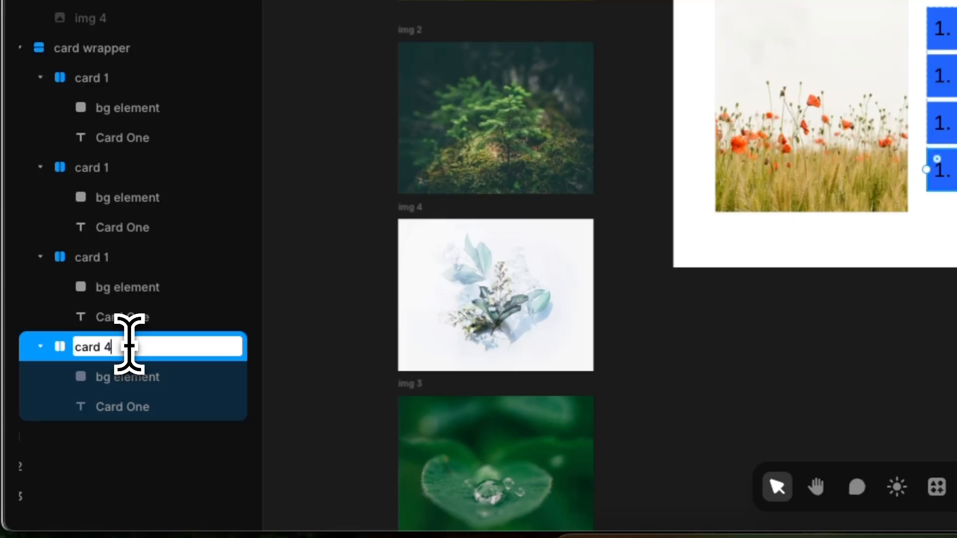
text(4)
key(Return)
click(115, 258)
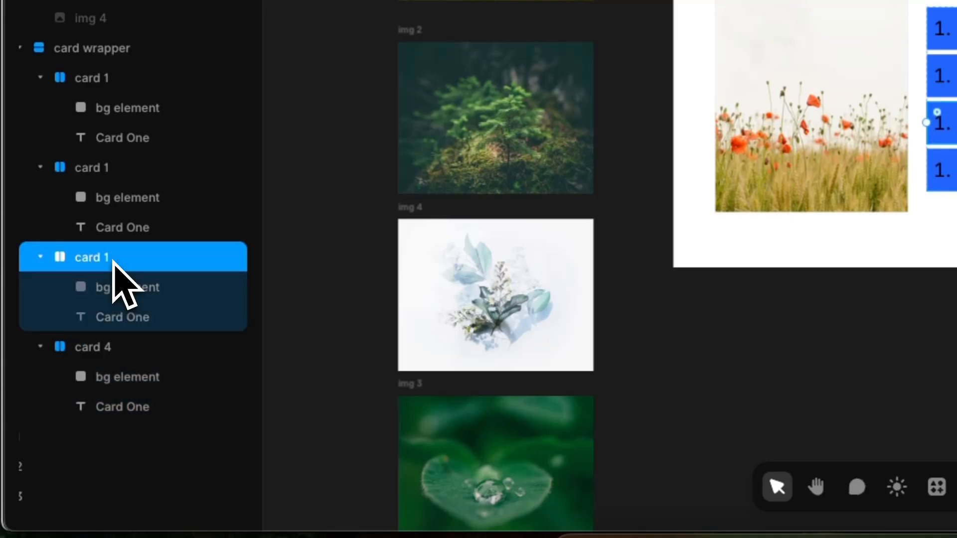
double_click(138, 257)
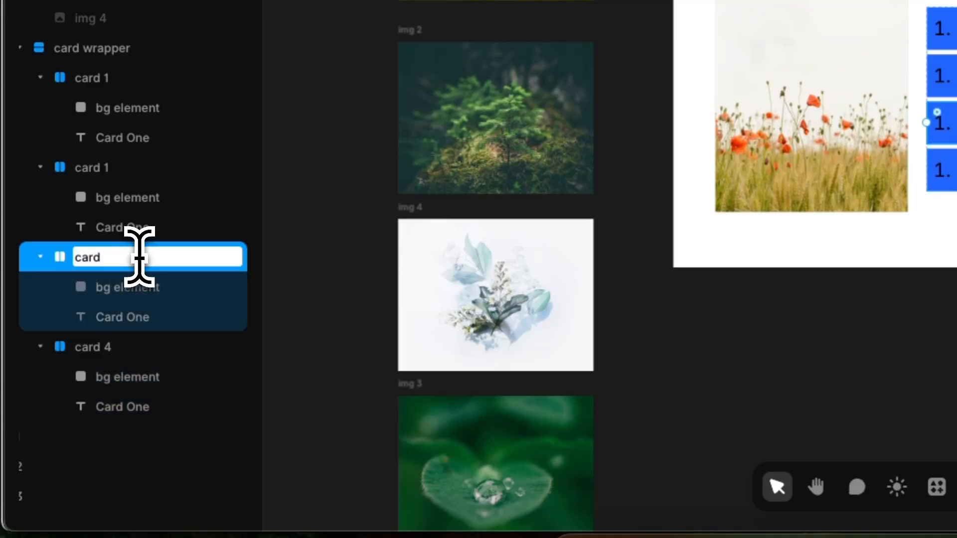
key(Return)
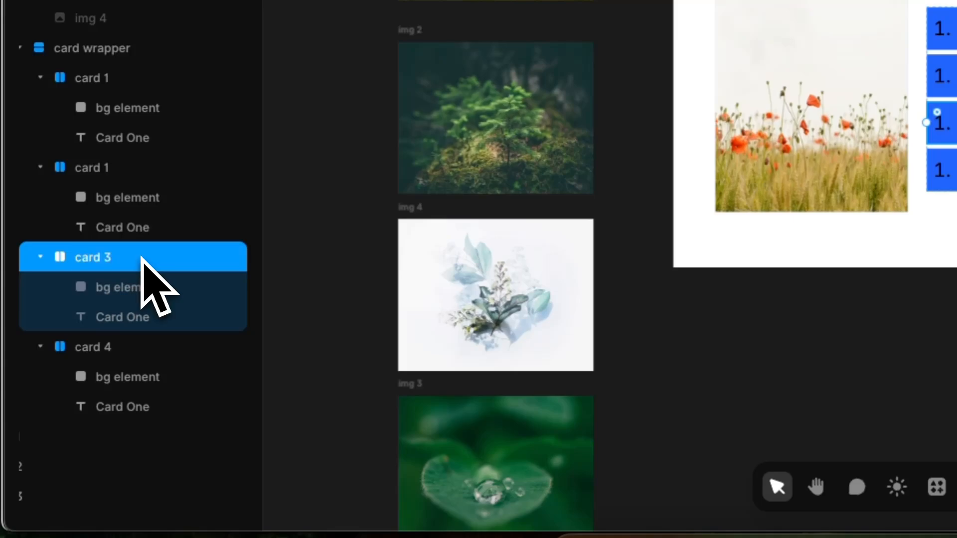
Rename the second card layer as card 2
double_click(129, 167)
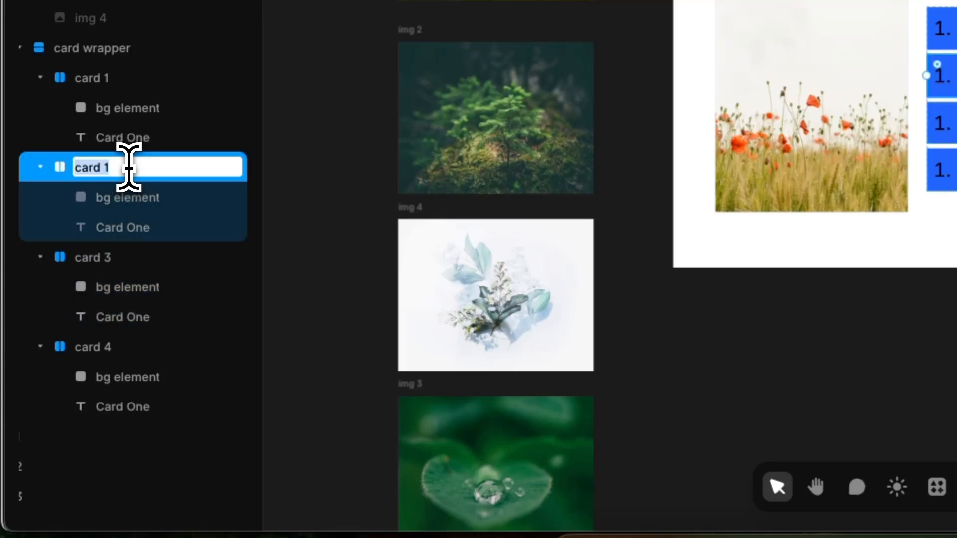
click(129, 168)
text(2)
key(Return)
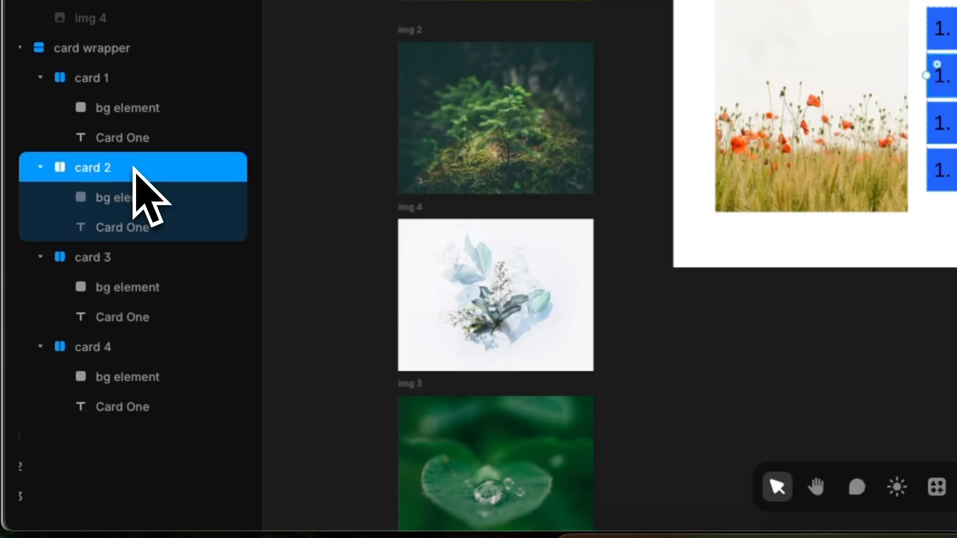
Change the second card's numbered text to "2. Card Two"
click(133, 228)
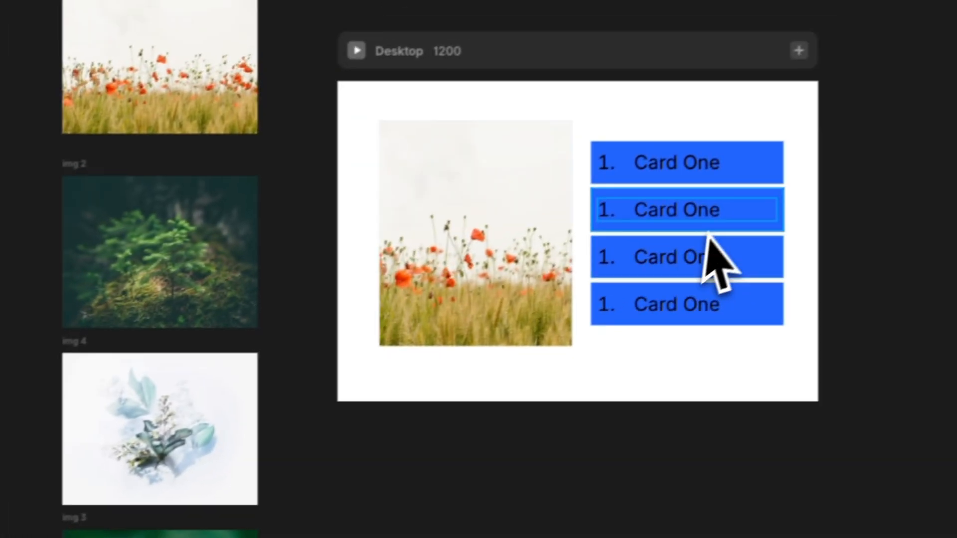
double_click(716, 218)
key(BackSpace)
key(BackSpace)
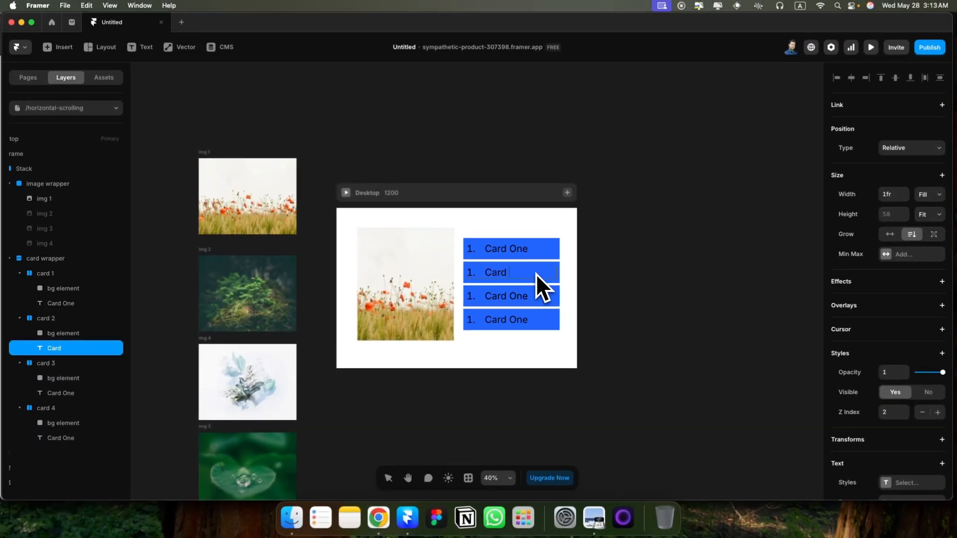
text(Two)
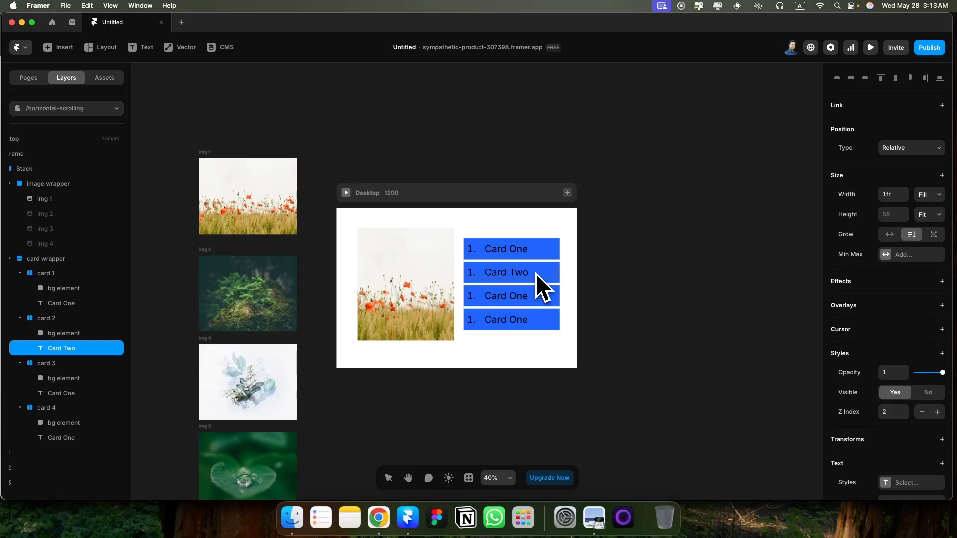
key(BackSpace)
text(2.)
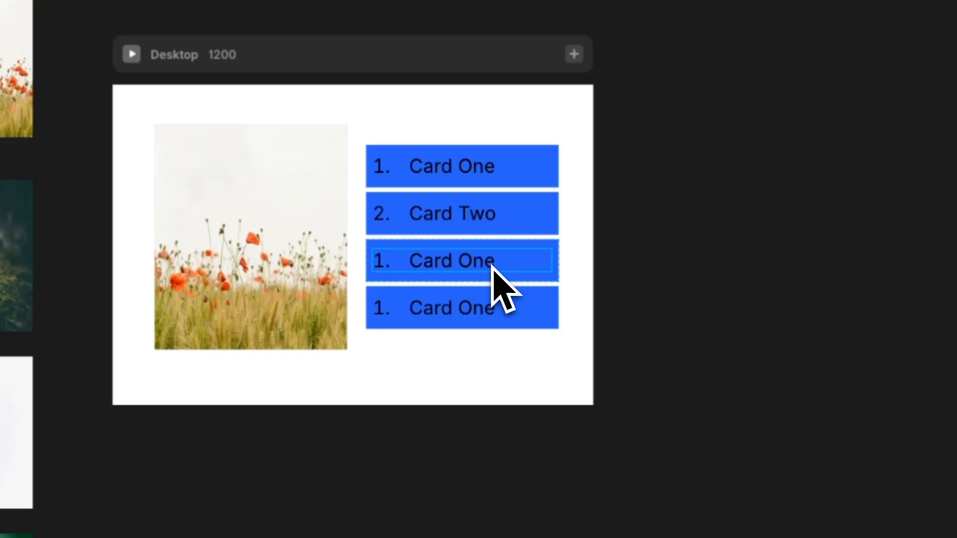
Replace the third card's numbered text with "3. Card Three"
double_click(492, 264)
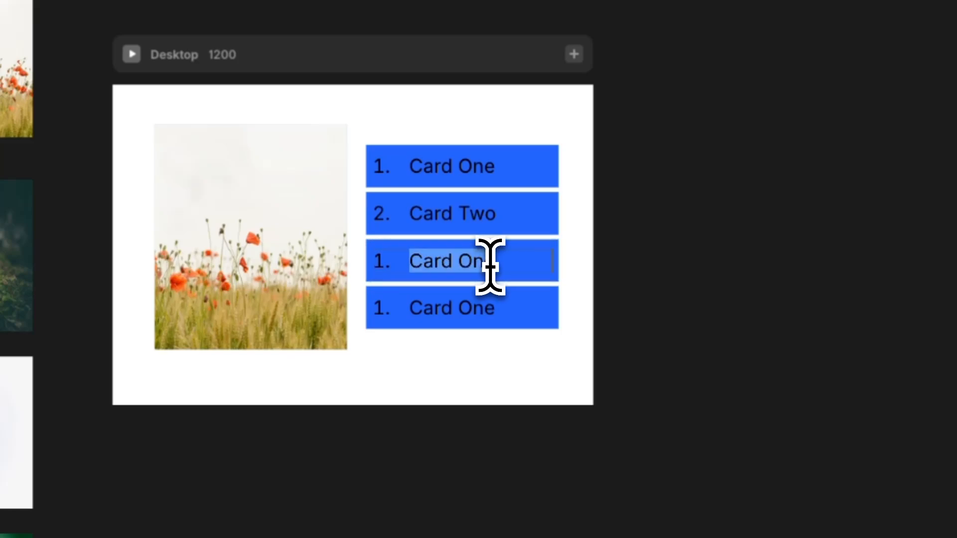
key(BackSpace)
key(BackSpace)
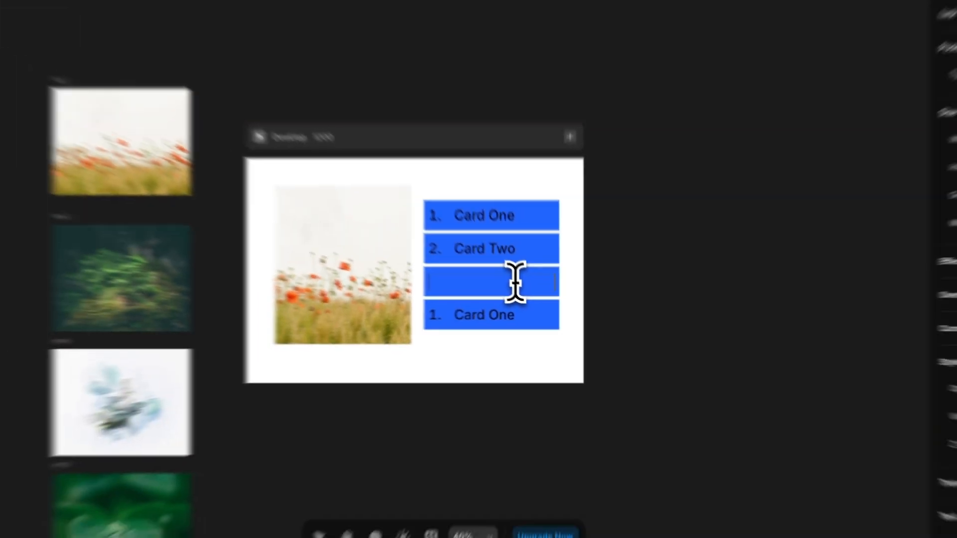
text(3. Card Three)
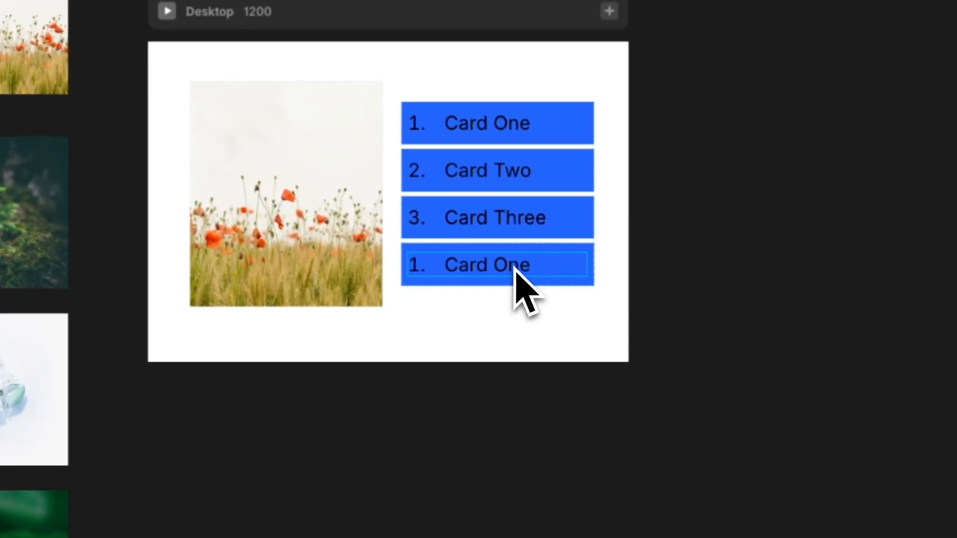
Replace the fourth card's numbered text with "4. Card Four"
double_click(520, 320)
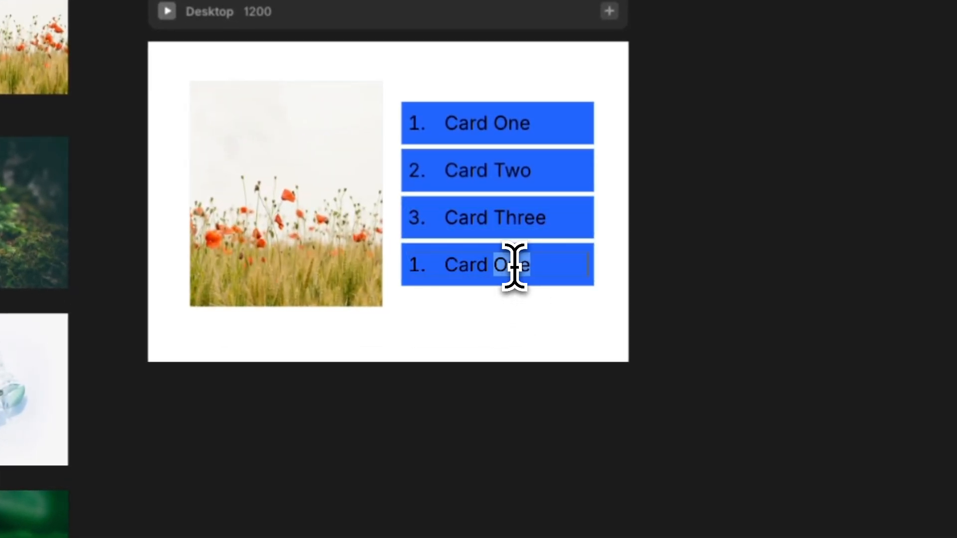
drag(551, 265, 415, 273)
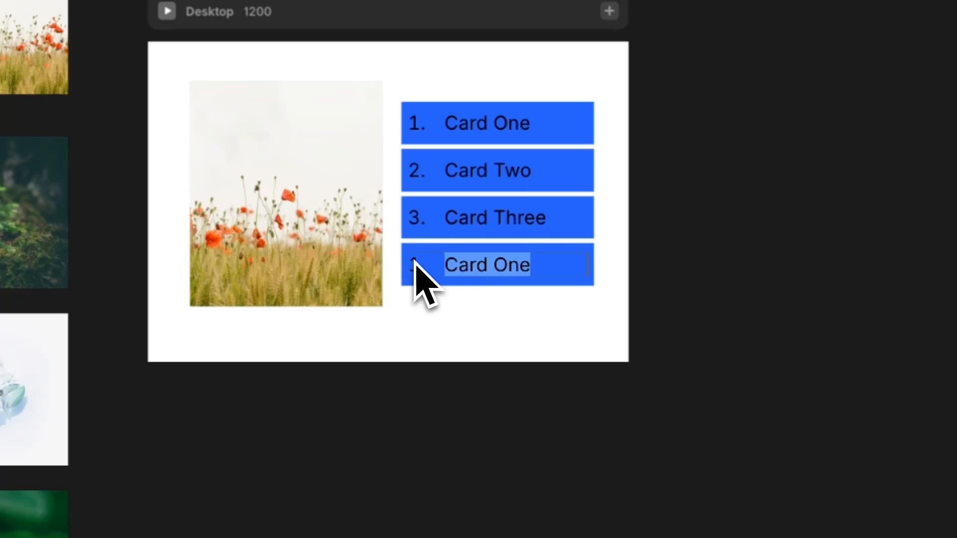
key(BackSpace)
key(BackSpace)
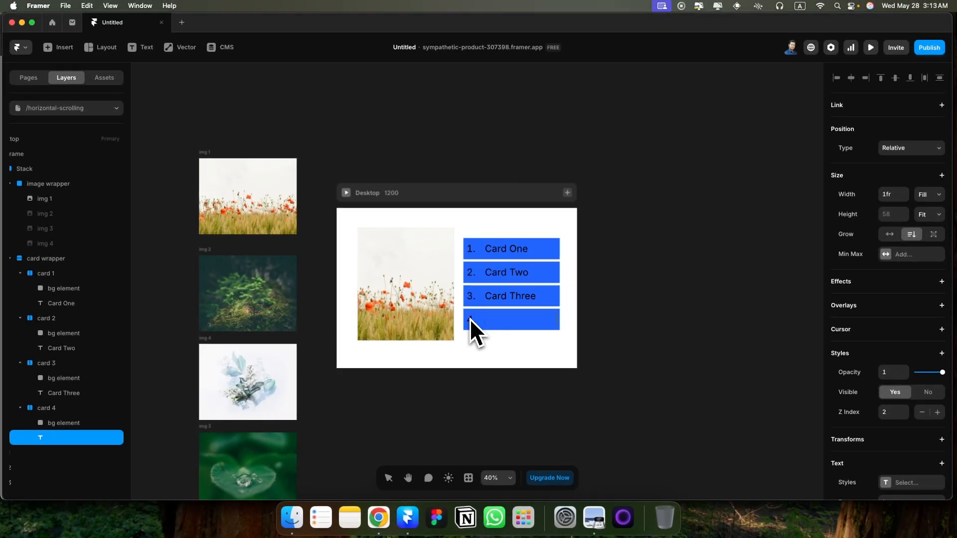
text(Card Four)
click(568, 280)
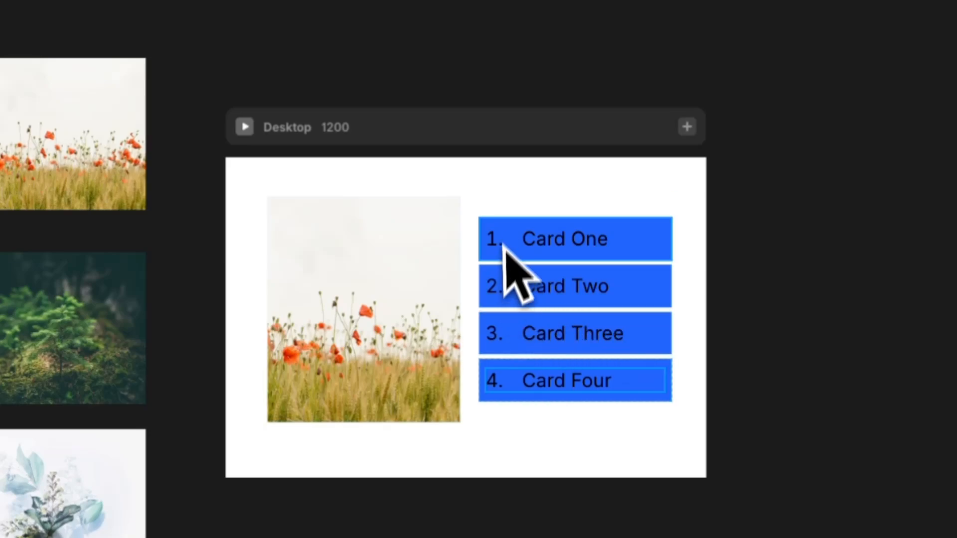
Rename the outer stack holding the image and card wrappers as image slider animation
click(487, 213)
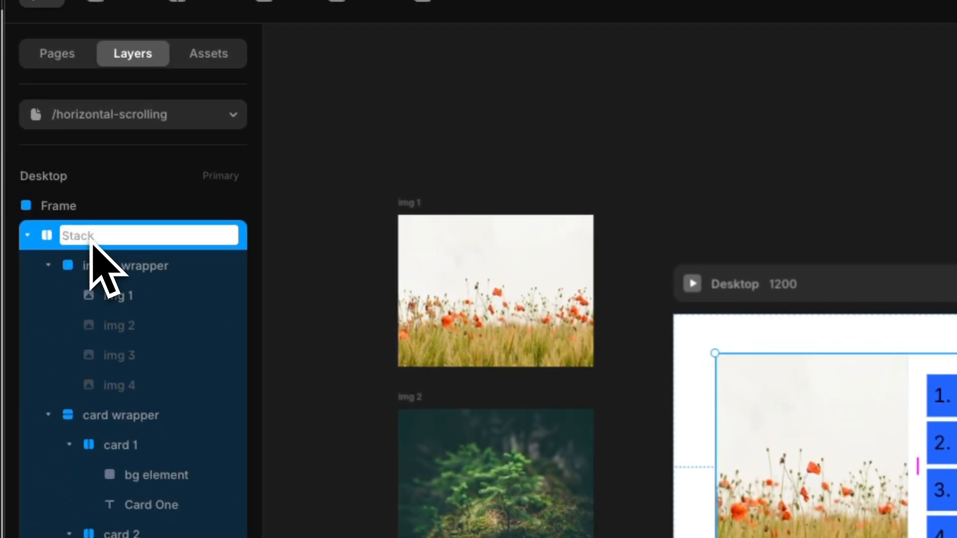
text(mage slid)
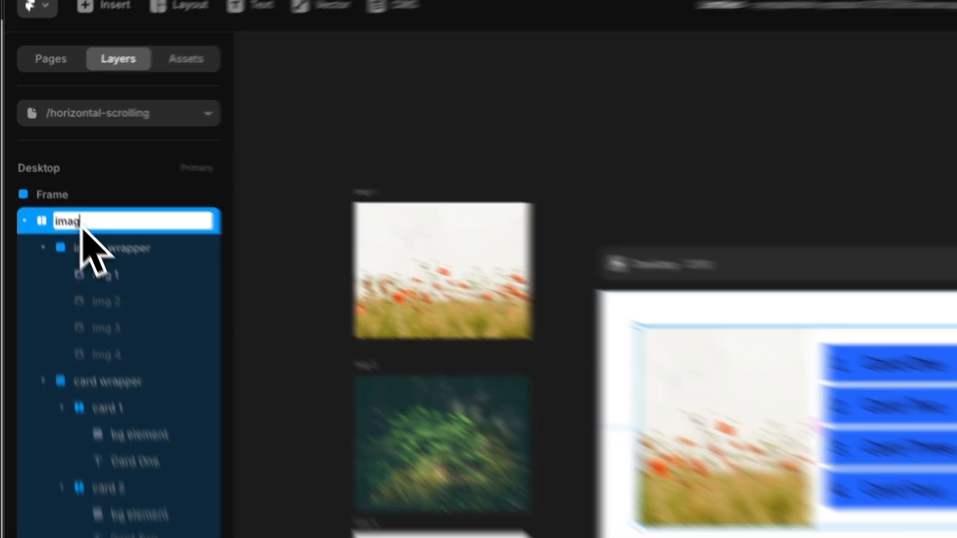
text(er ani)
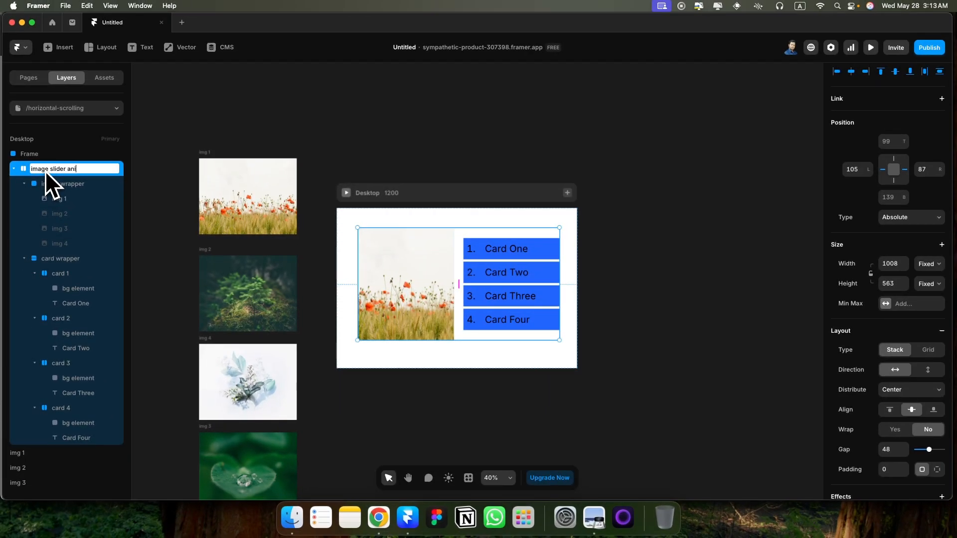
text(mation)
key(Return)
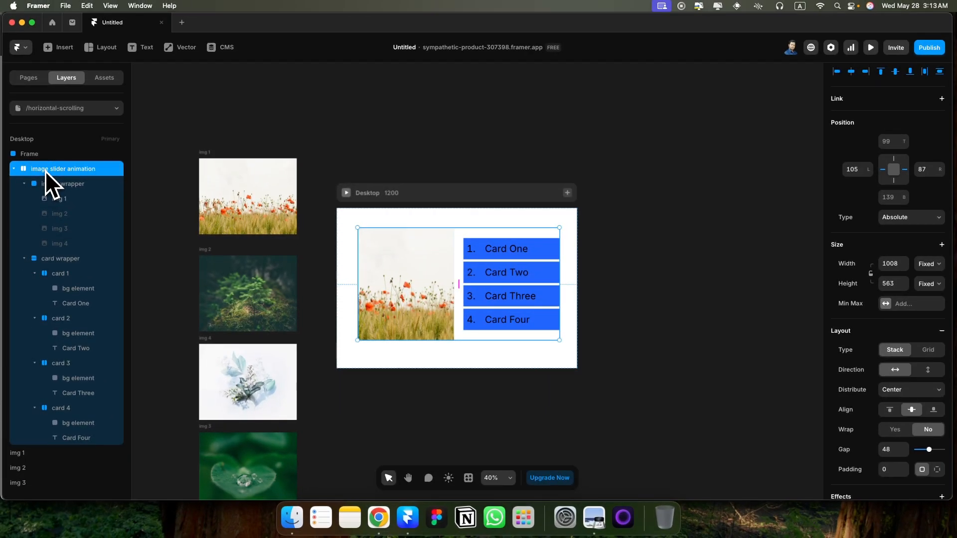
Turn the image slider animation stack into a component of the same name and add Variants 2, 3 and 4
right_click(41, 172)
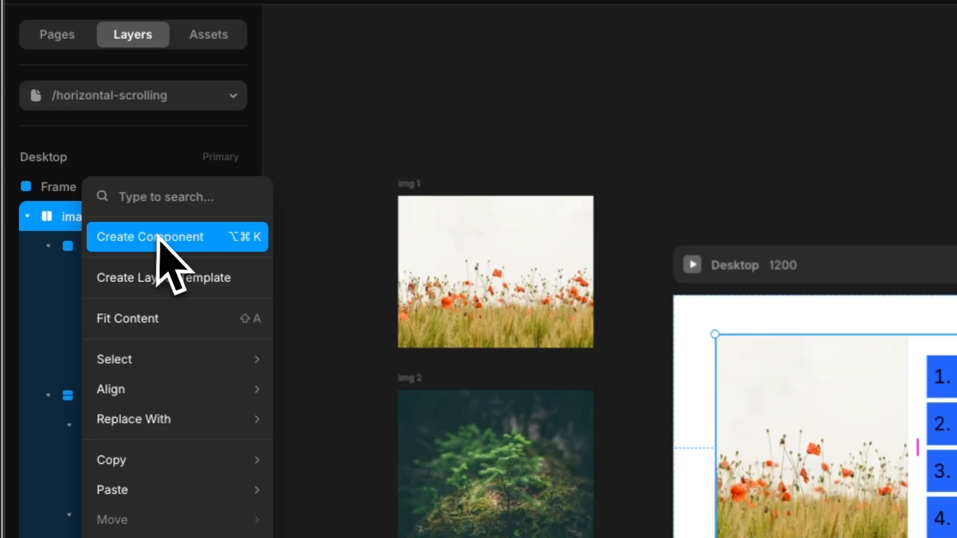
click(158, 238)
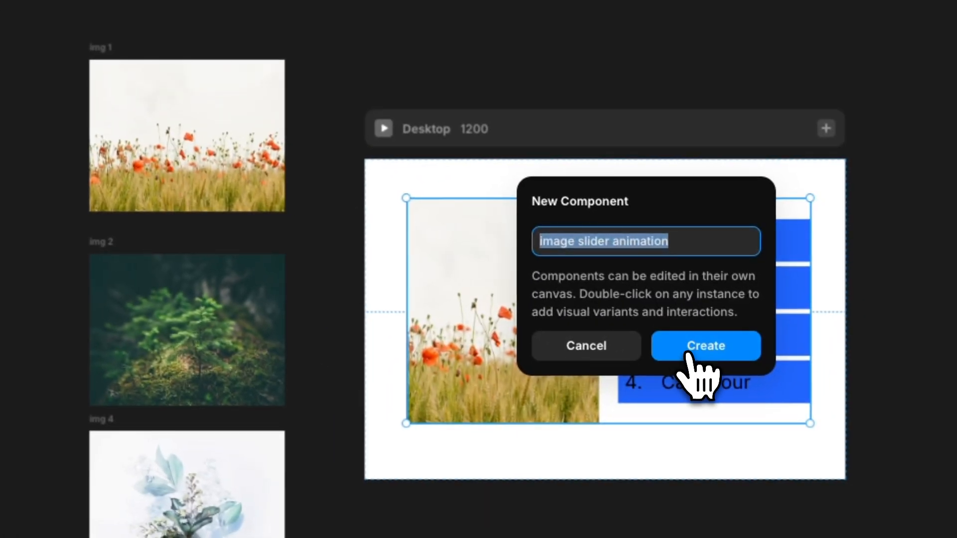
click(728, 354)
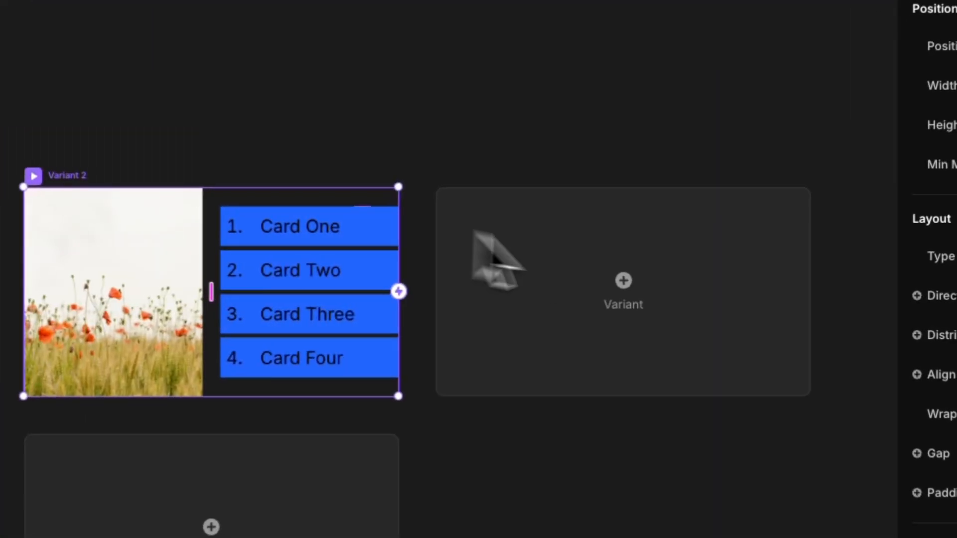
click(557, 282)
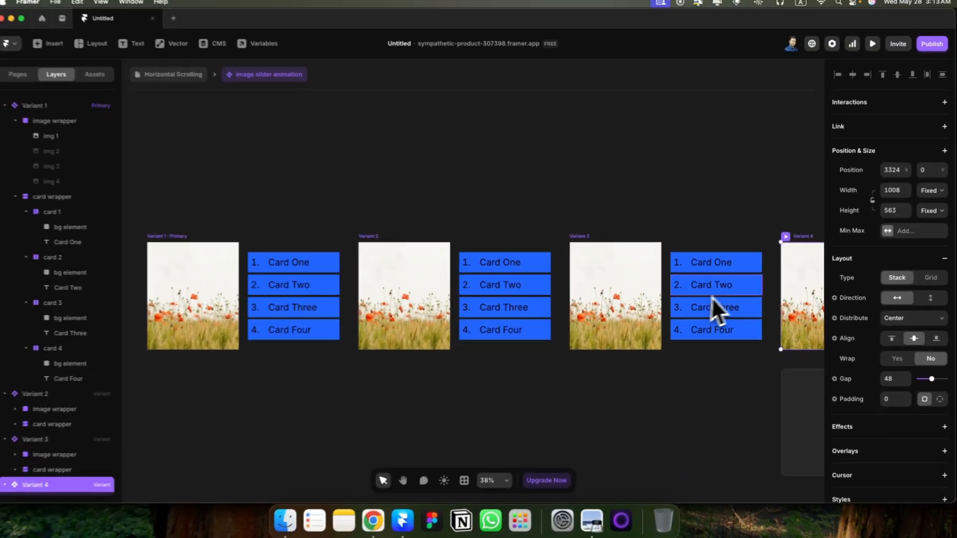
In Variant 2, hide img 1 and make img 2 visible in the image wrapper
scroll(738, 296, left, 4)
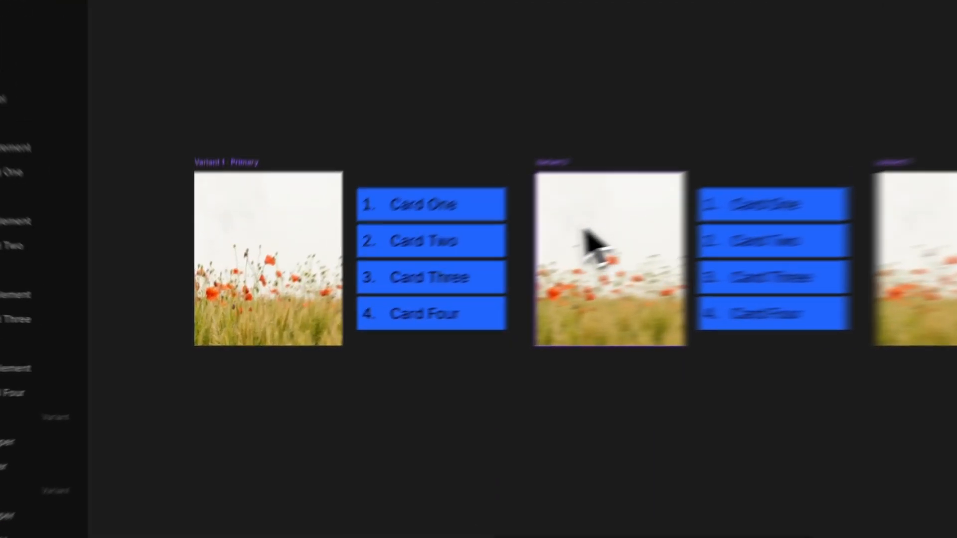
super+click(443, 280)
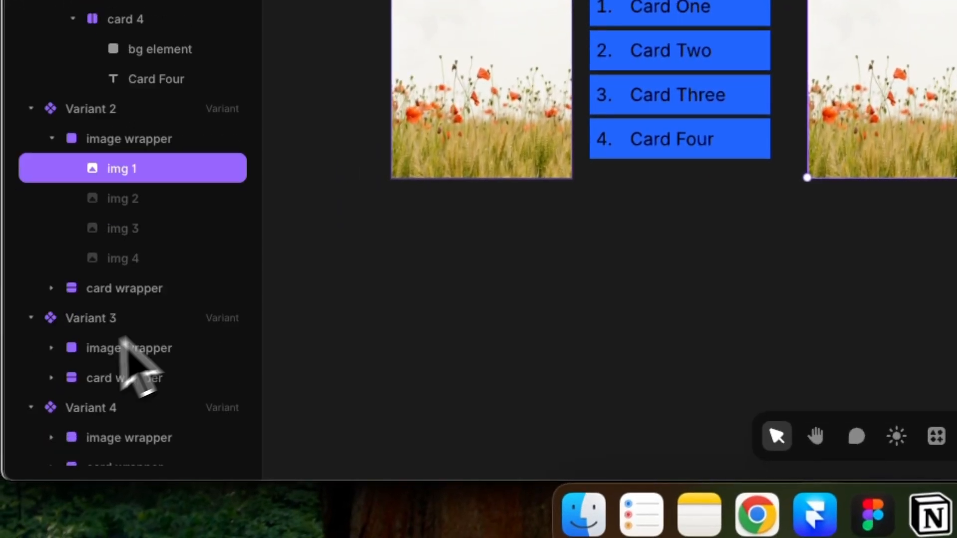
scroll(859, 423, down, 2)
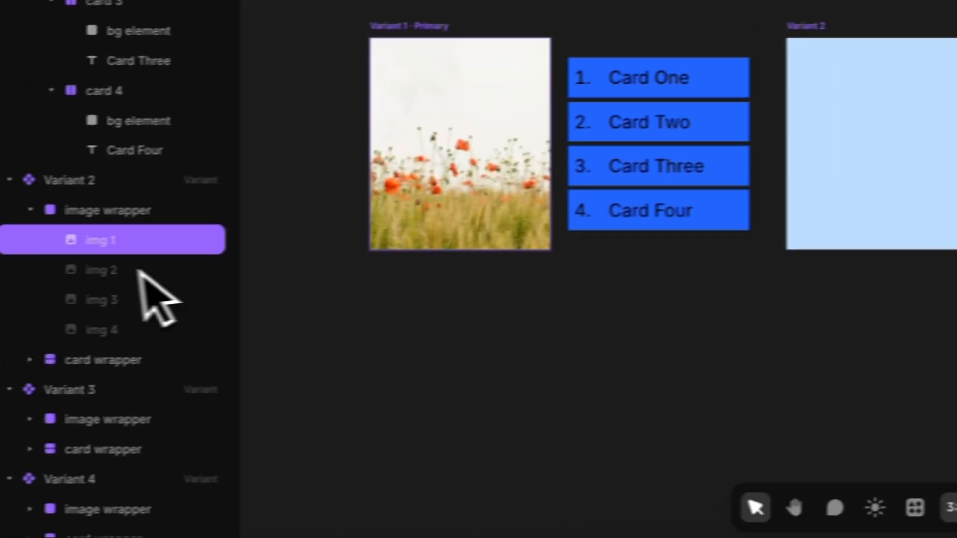
click(120, 272)
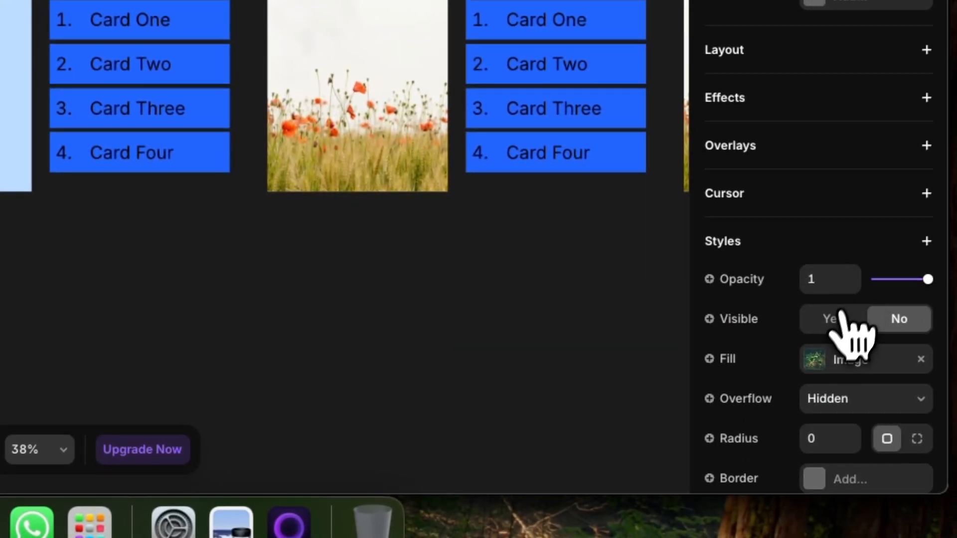
click(909, 493)
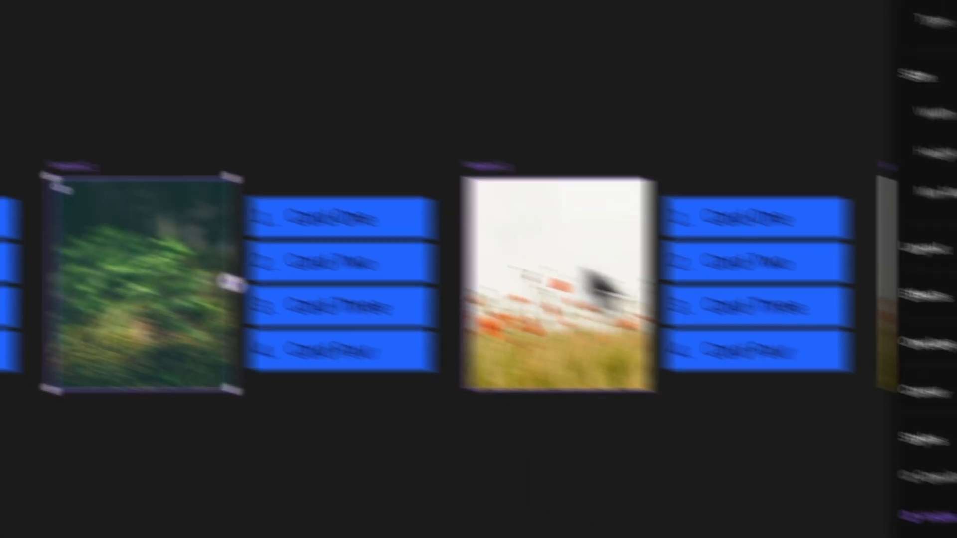
In Variant 3, hide img 1 and make img 3 visible in the image wrapper
click(655, 237)
scroll(822, 399, down, 8)
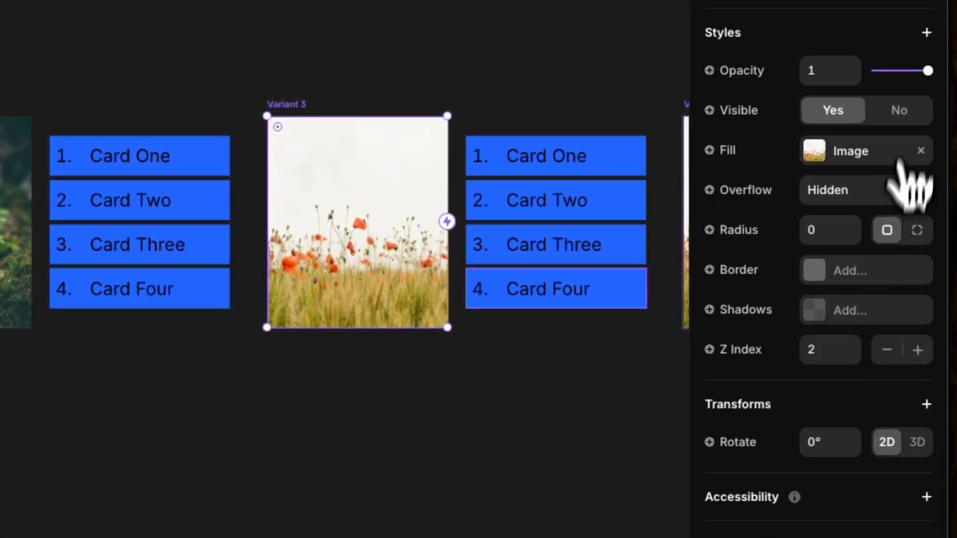
click(918, 128)
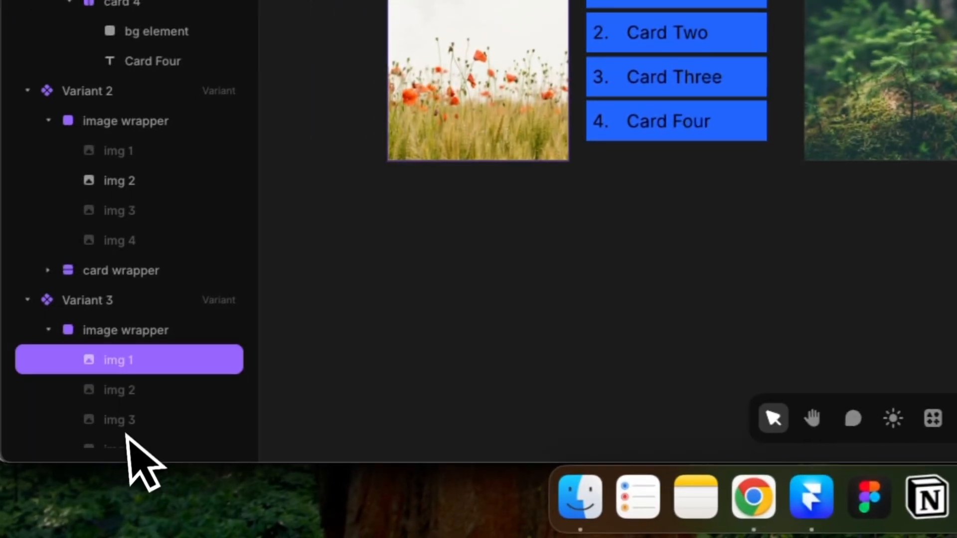
click(130, 424)
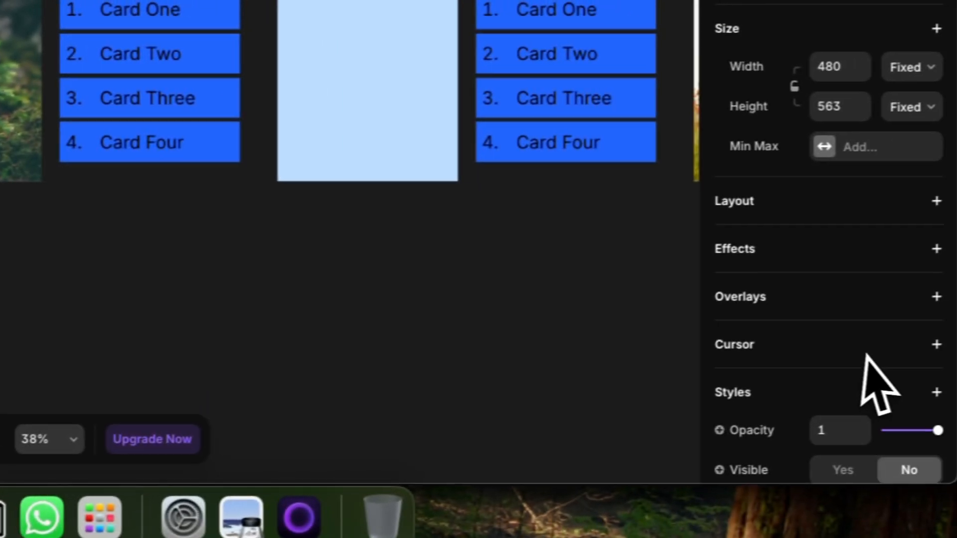
scroll(872, 359, down, 5)
click(843, 208)
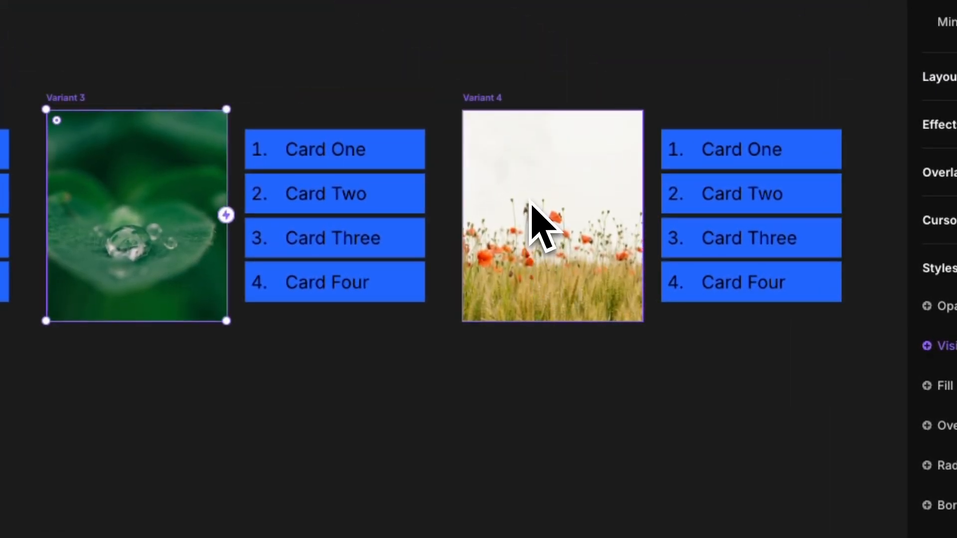
In Variant 4, hide img 1 and make img 4 visible in the image wrapper
click(550, 234)
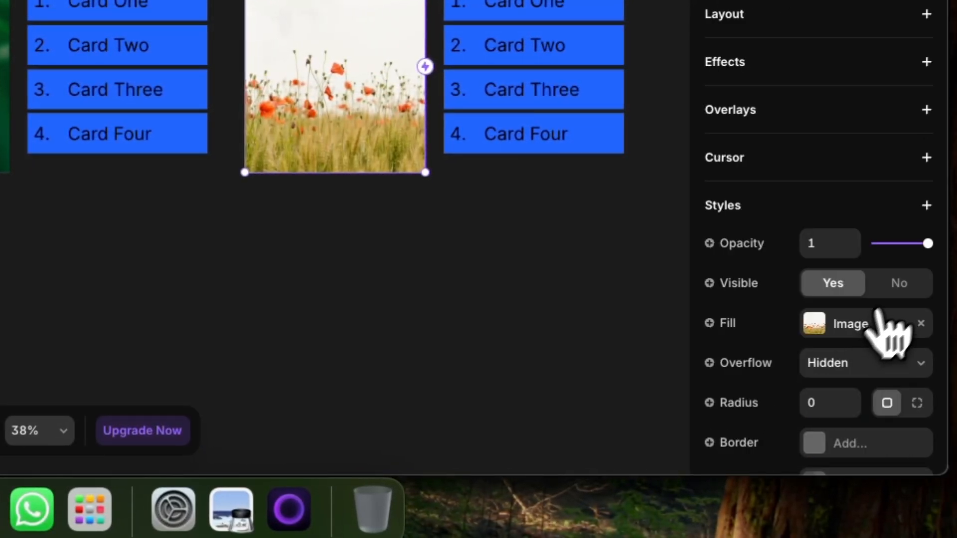
click(899, 283)
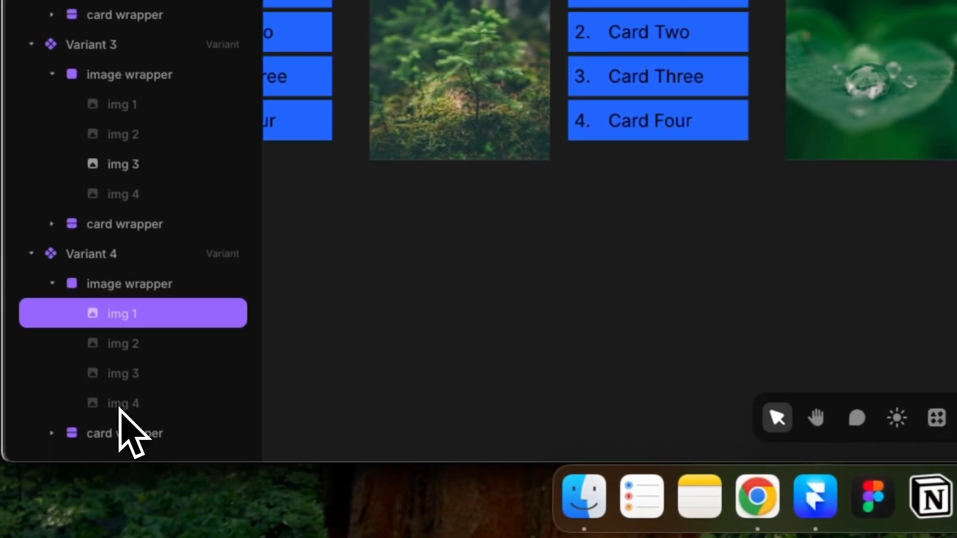
click(123, 403)
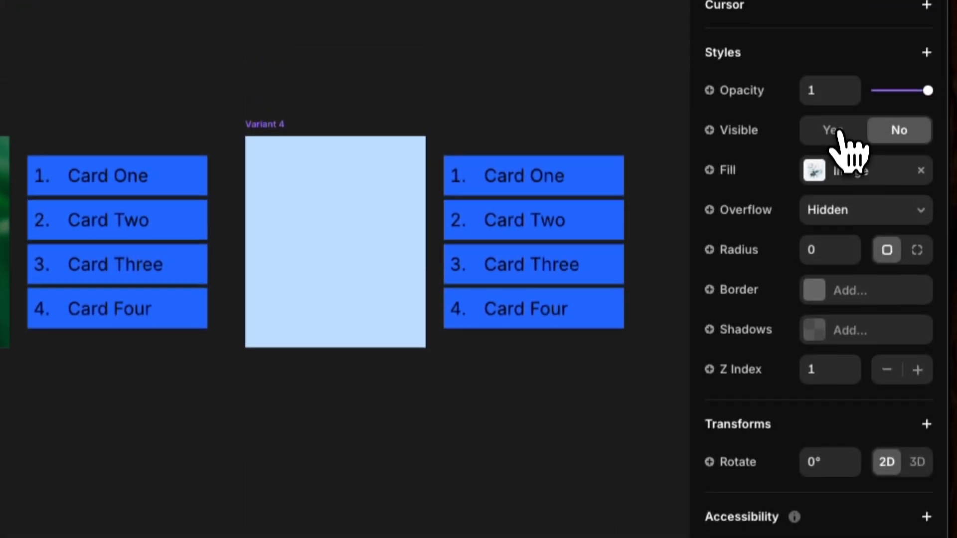
click(837, 131)
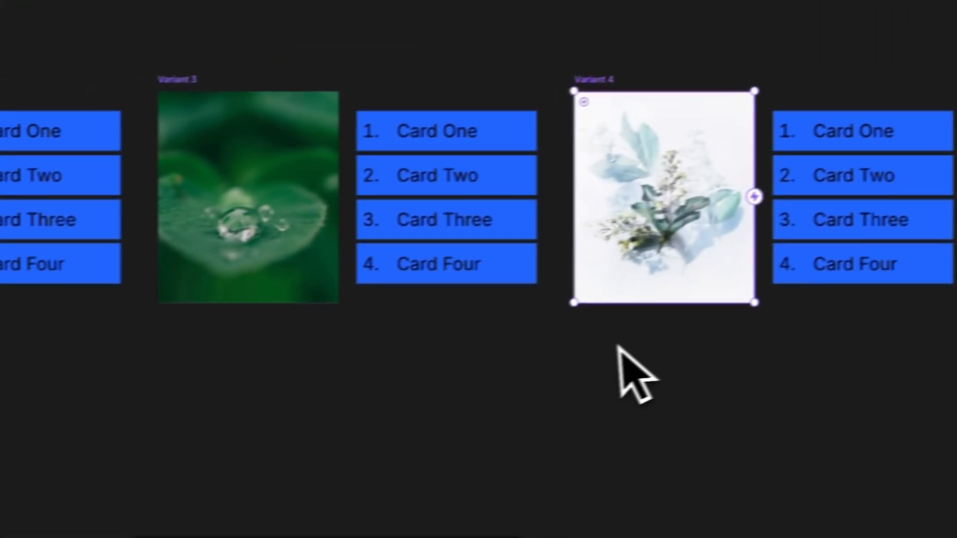
Add an Appear effect to the bg elements of all four cards in Variant 1 together
scroll(637, 340, left, 5)
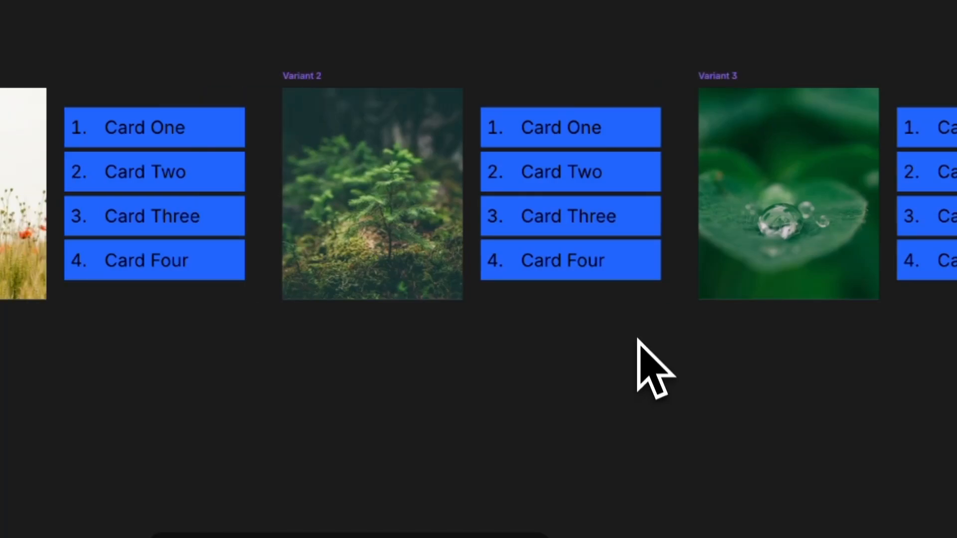
scroll(548, 256, up, 4)
scroll(348, 229, down, 3)
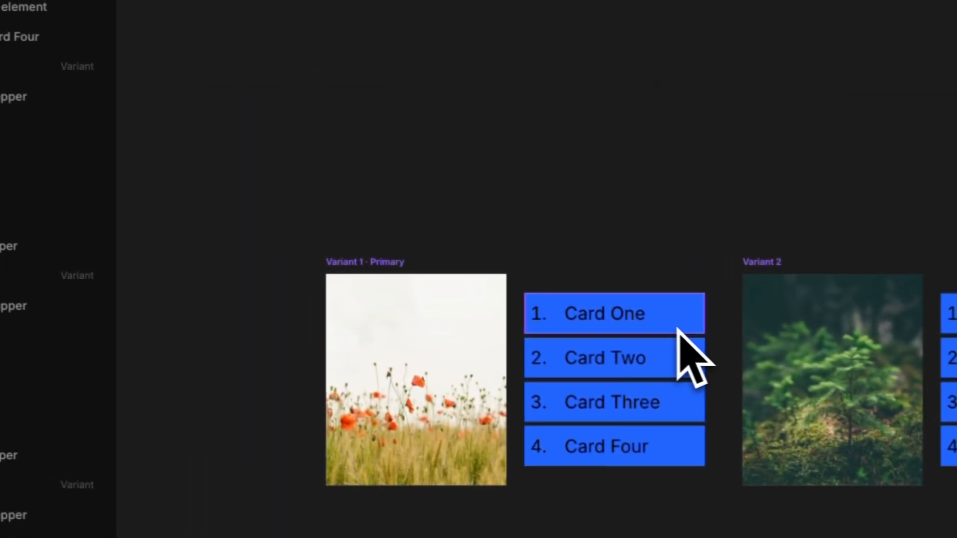
click(218, 233)
scroll(150, 219, up, 5)
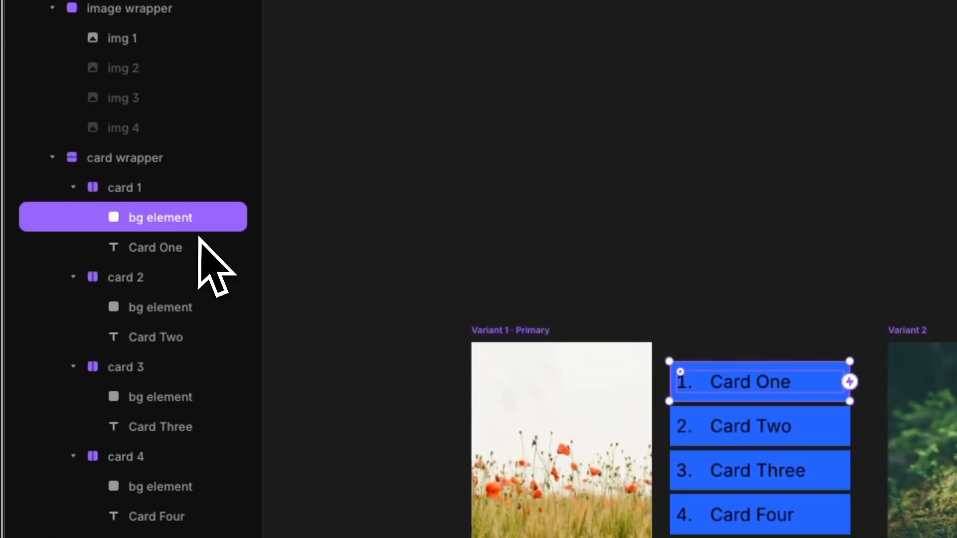
click(122, 191)
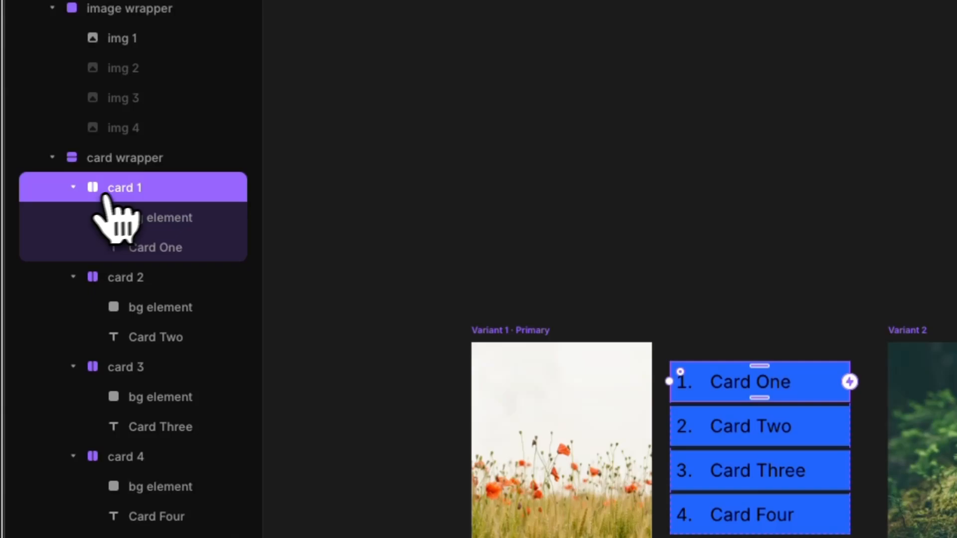
click(75, 188)
click(75, 188)
click(150, 217)
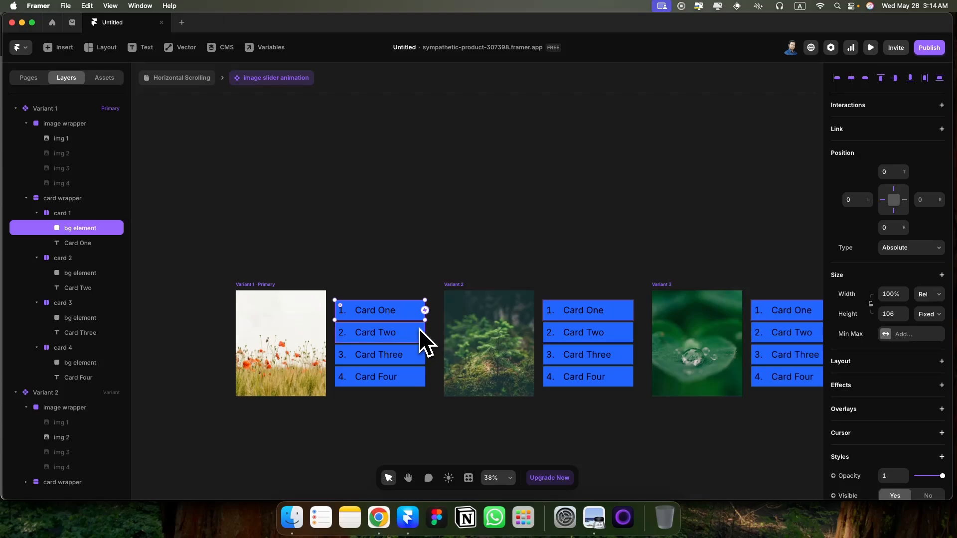
shift+click(420, 328)
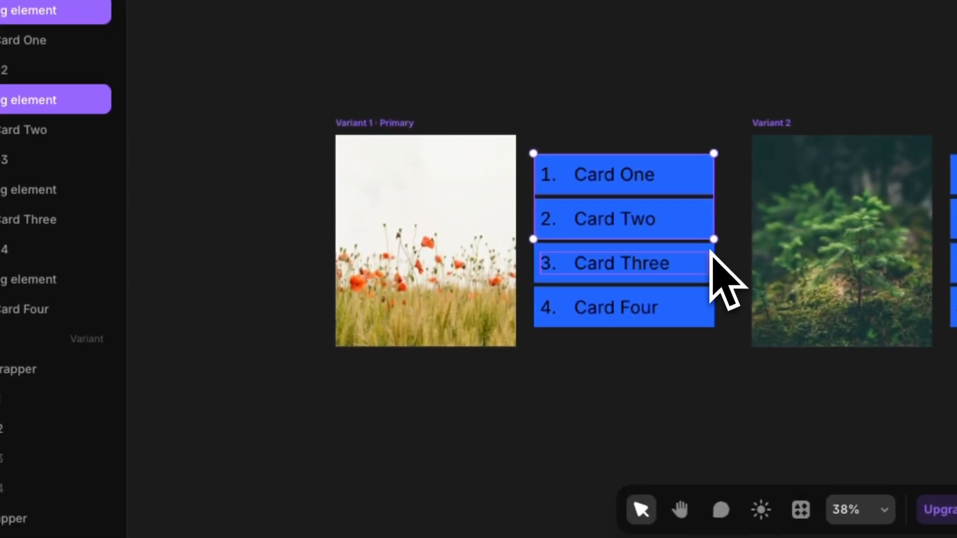
shift+click(708, 254)
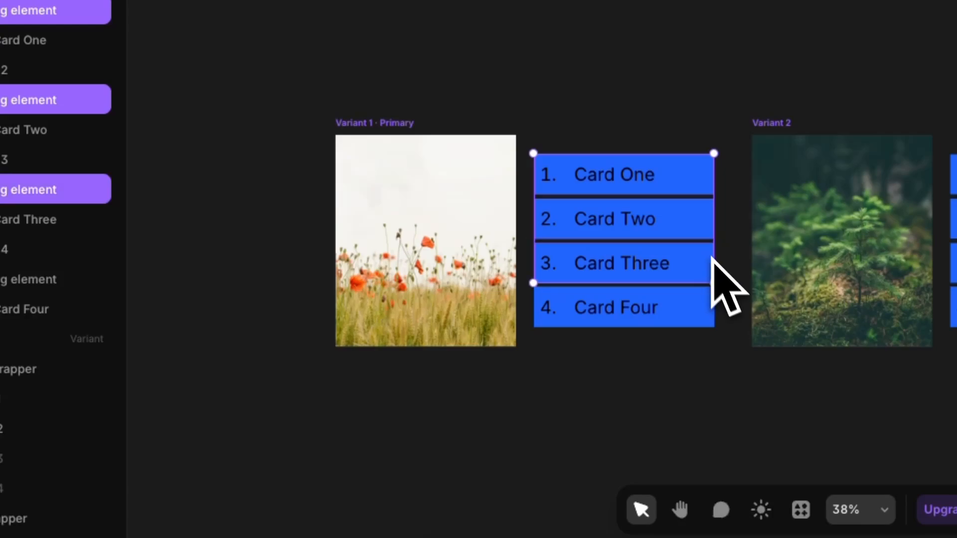
shift+click(708, 299)
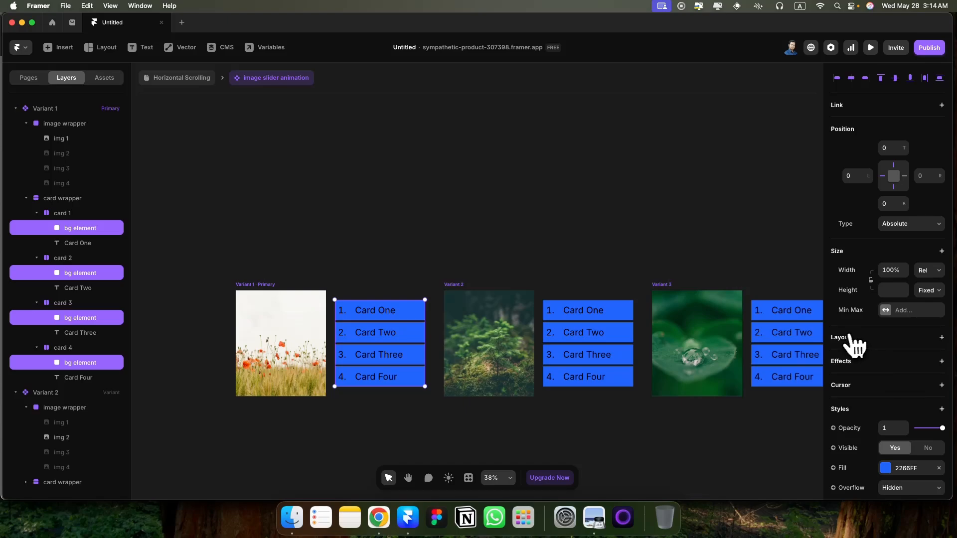
click(852, 362)
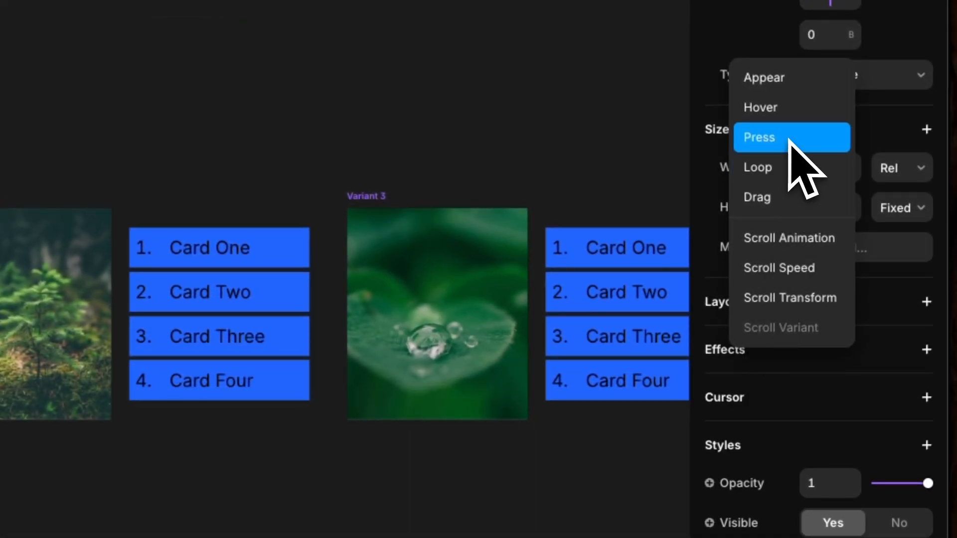
click(779, 79)
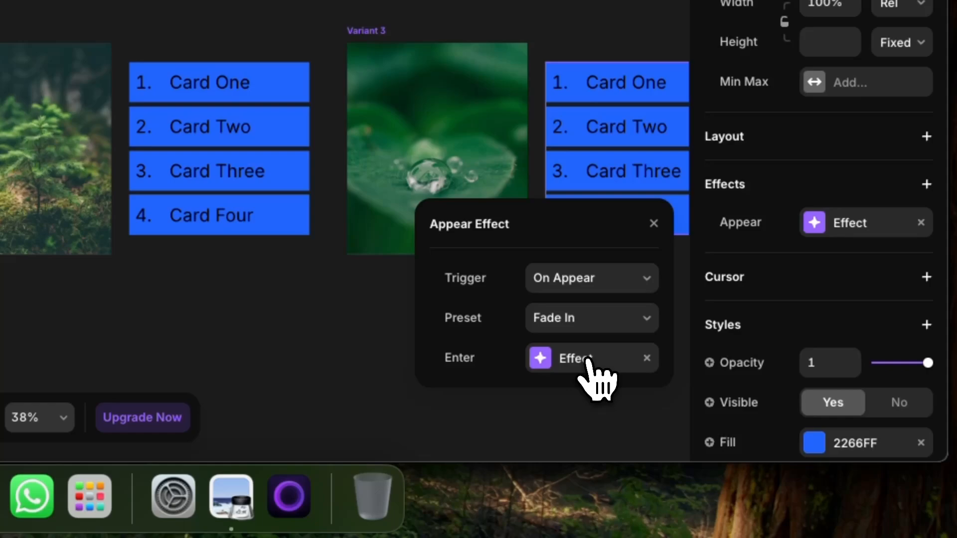
Set the bg elements' Appear enter effect to opacity 1 and X offset -489, with a custom, nearly linear Ease transition curve
click(588, 358)
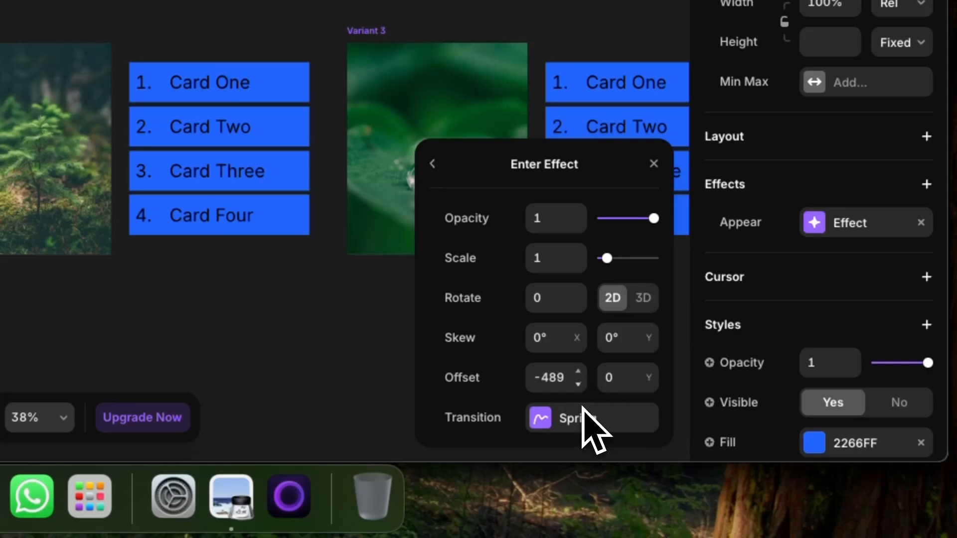
click(589, 424)
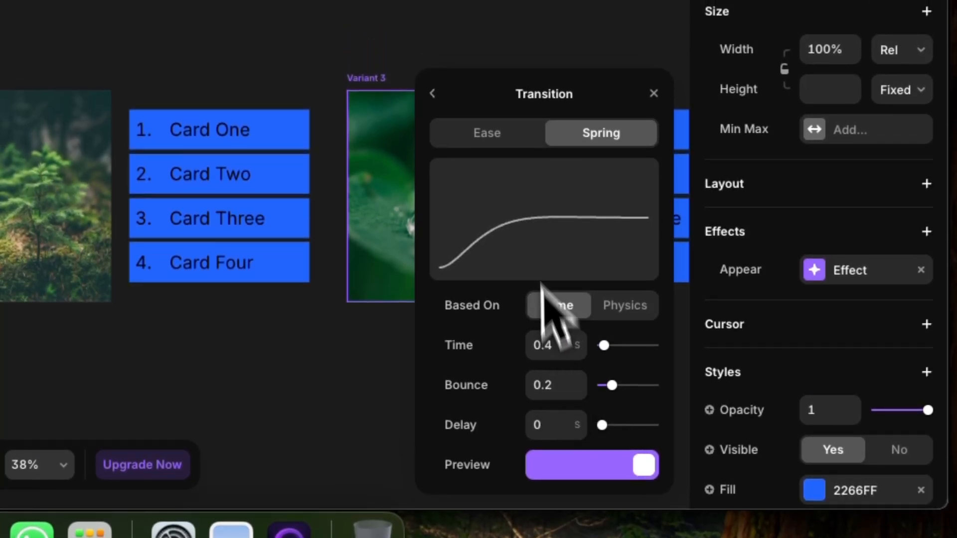
click(485, 135)
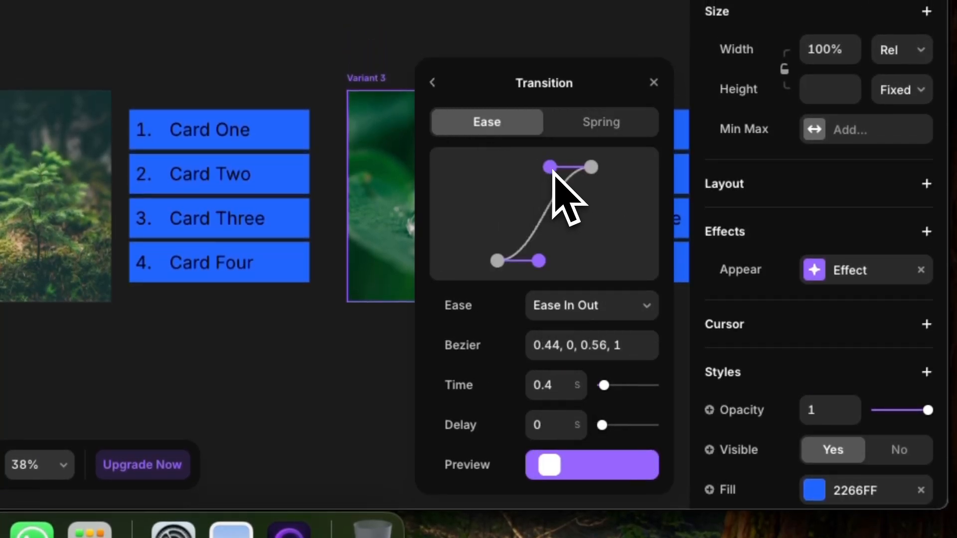
drag(552, 168, 568, 188)
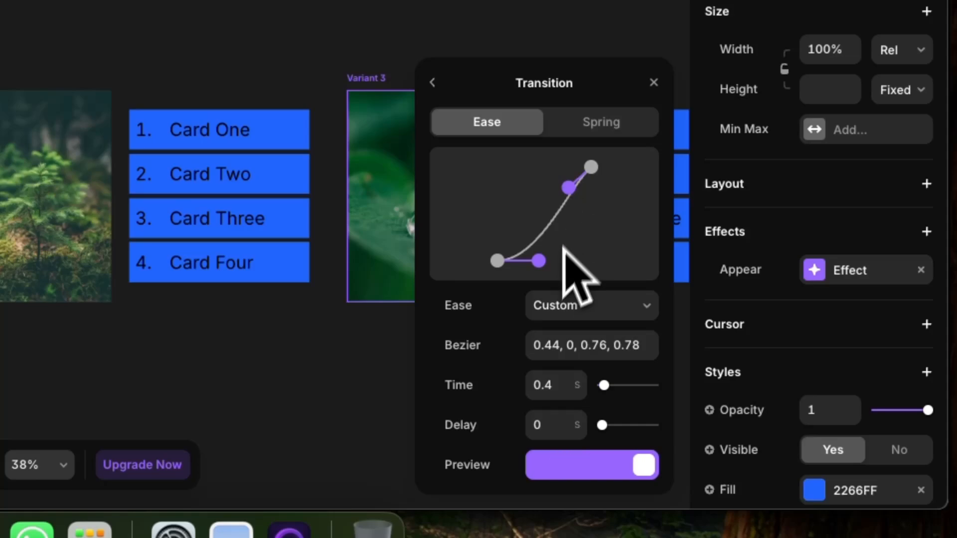
drag(544, 264, 539, 238)
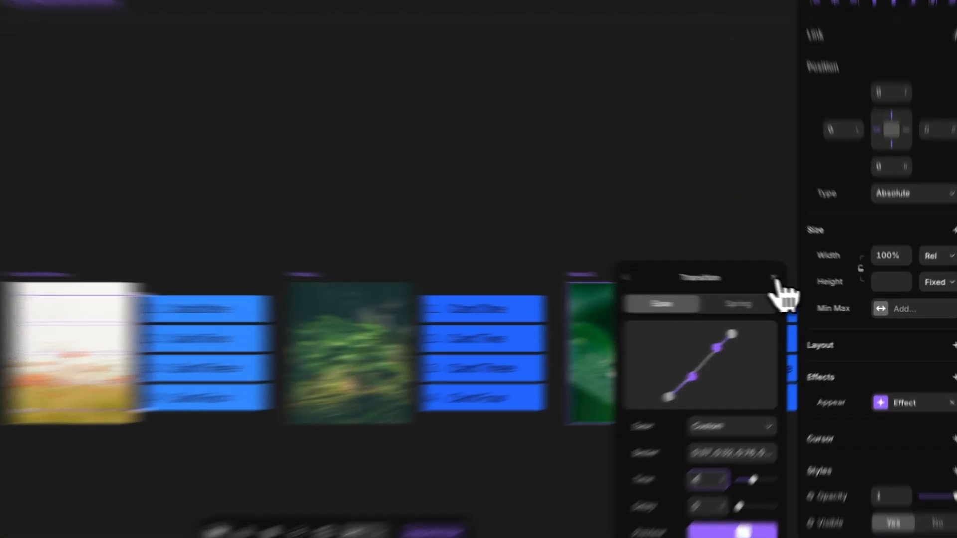
click(805, 287)
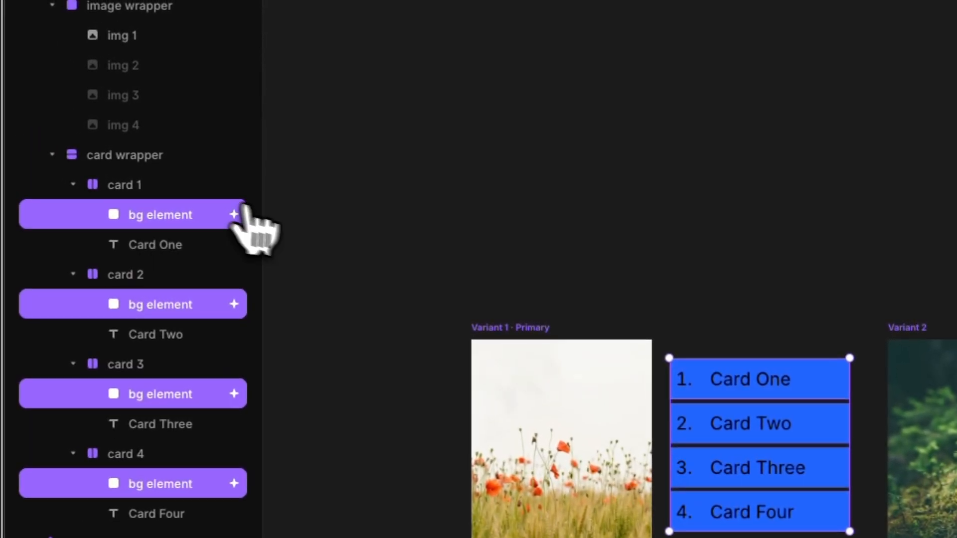
Collapse cards 1 to 4 in Variant 1's layer tree
click(75, 187)
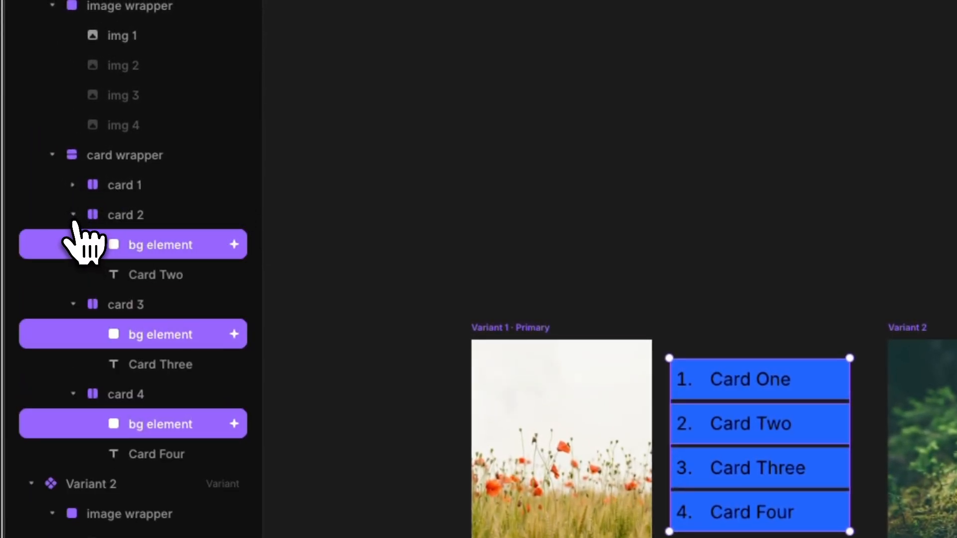
click(74, 216)
click(75, 246)
click(75, 274)
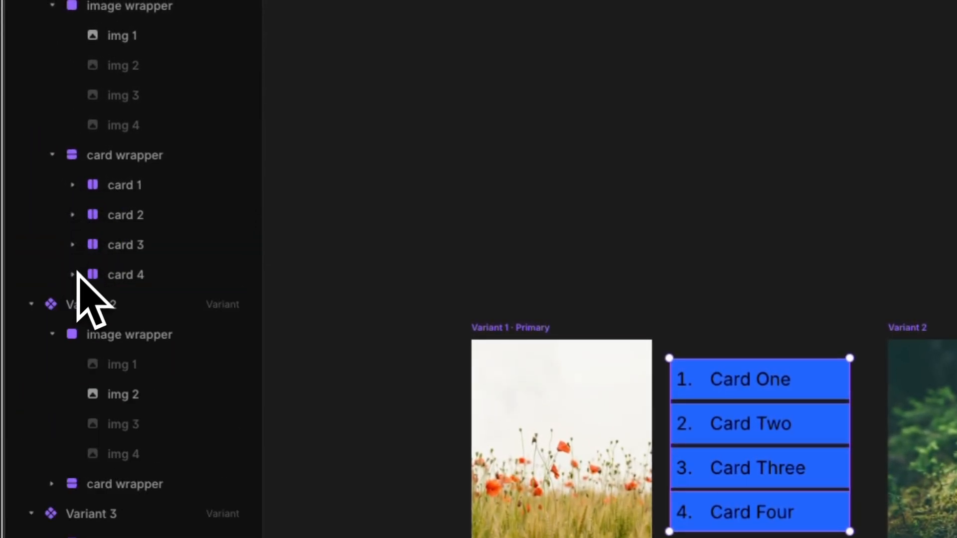
click(124, 188)
shift+click(127, 275)
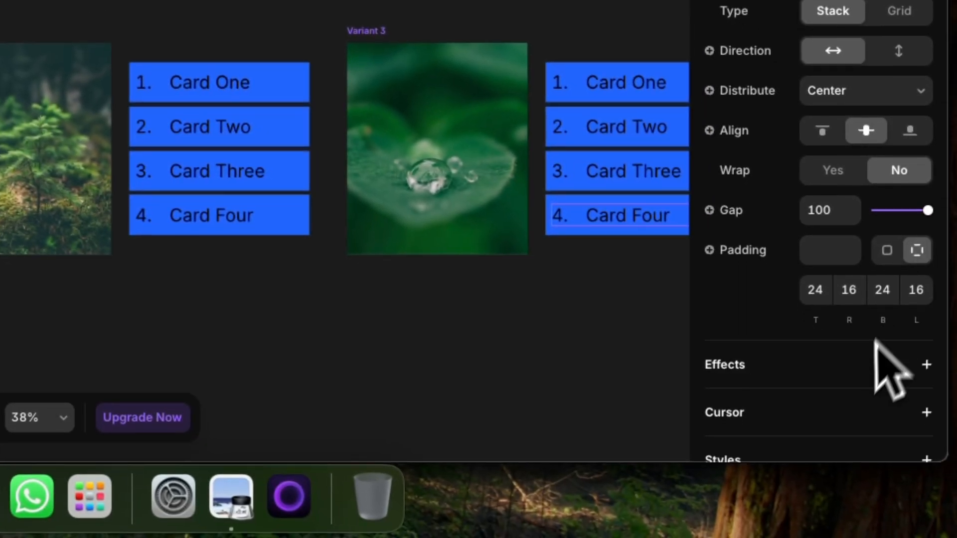
scroll(892, 369, down, 7)
click(920, 223)
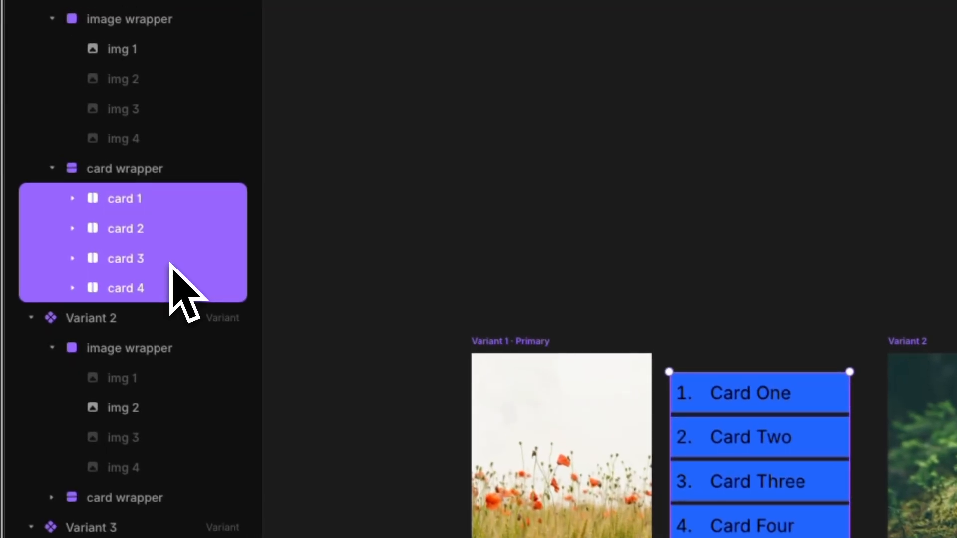
In Variant 1, set cards 2, 3 and 4 to 0.6 opacity and hide their bg elements
click(126, 228)
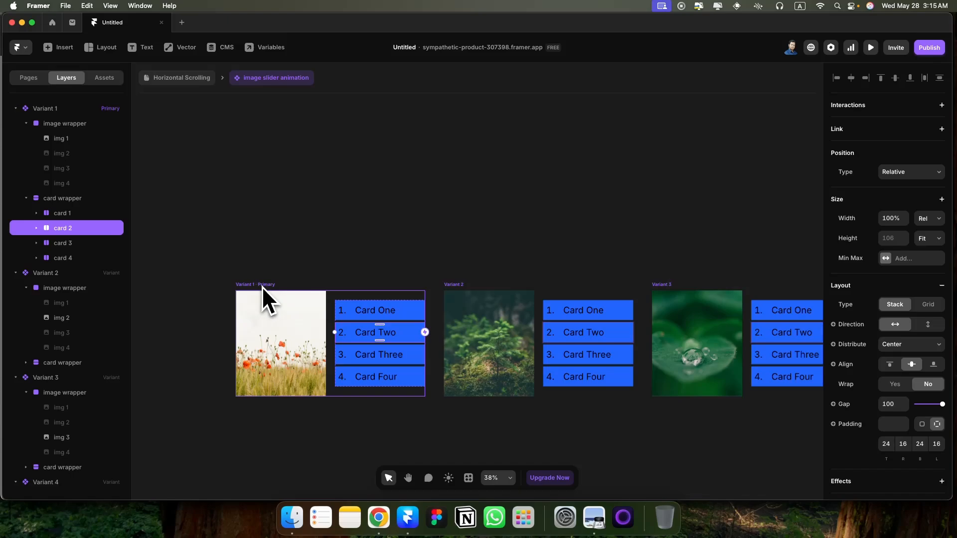
shift+click(57, 259)
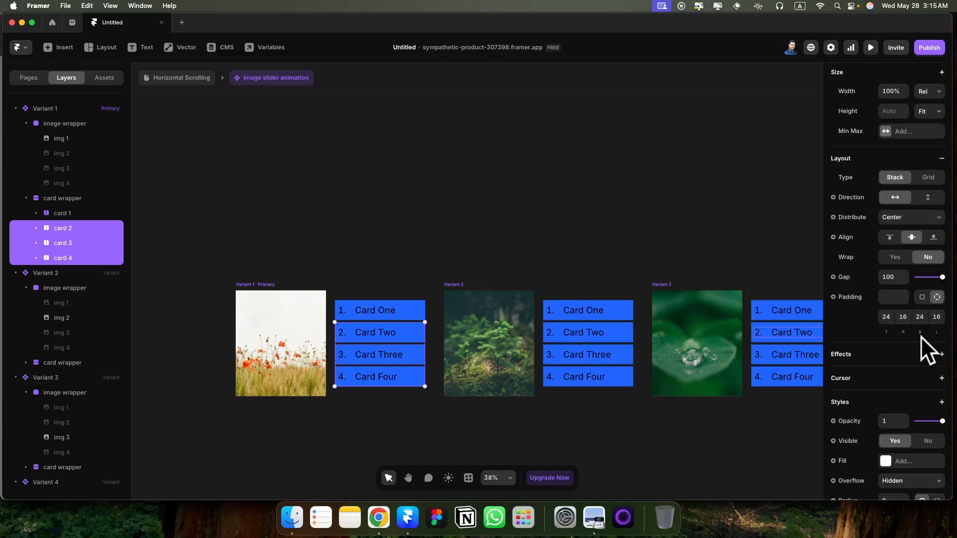
scroll(914, 326, down, 1)
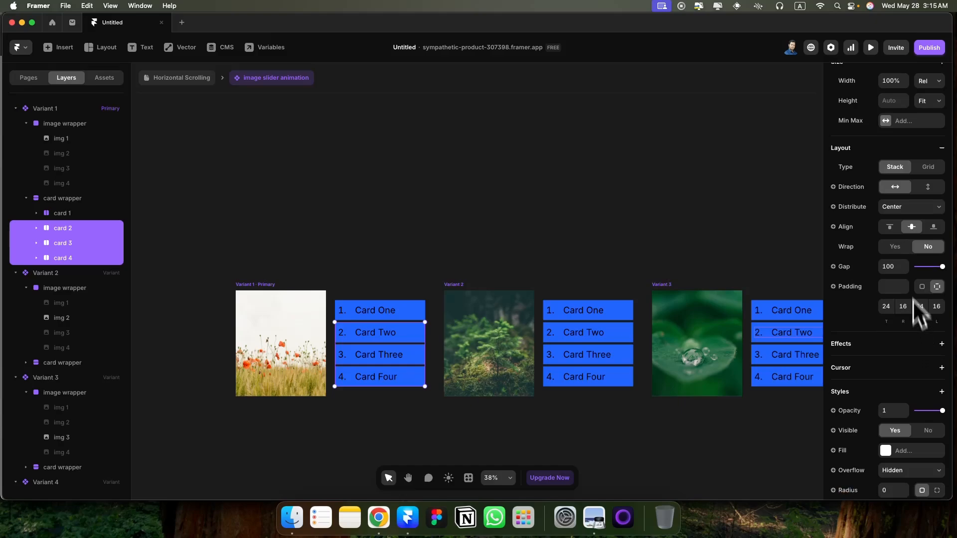
scroll(908, 299, down, 5)
click(892, 263)
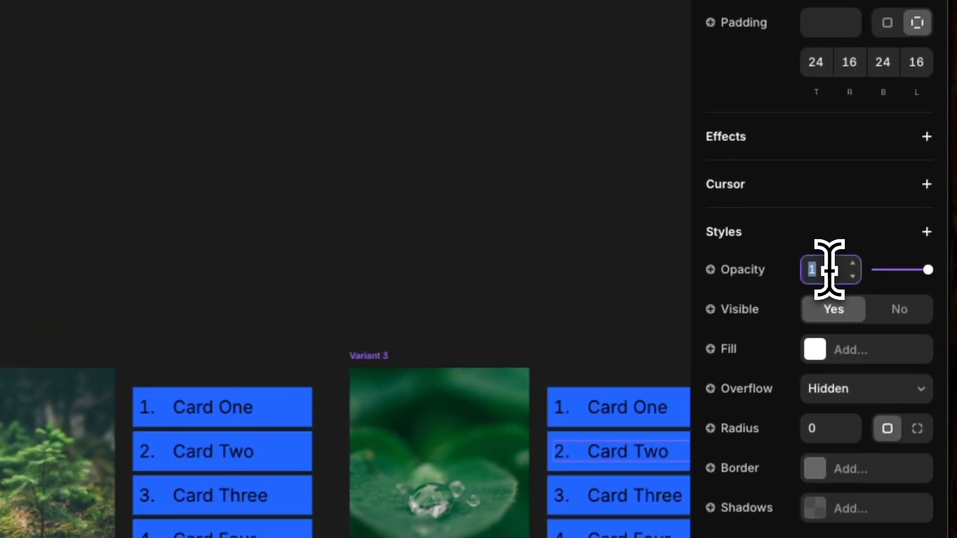
key(Return)
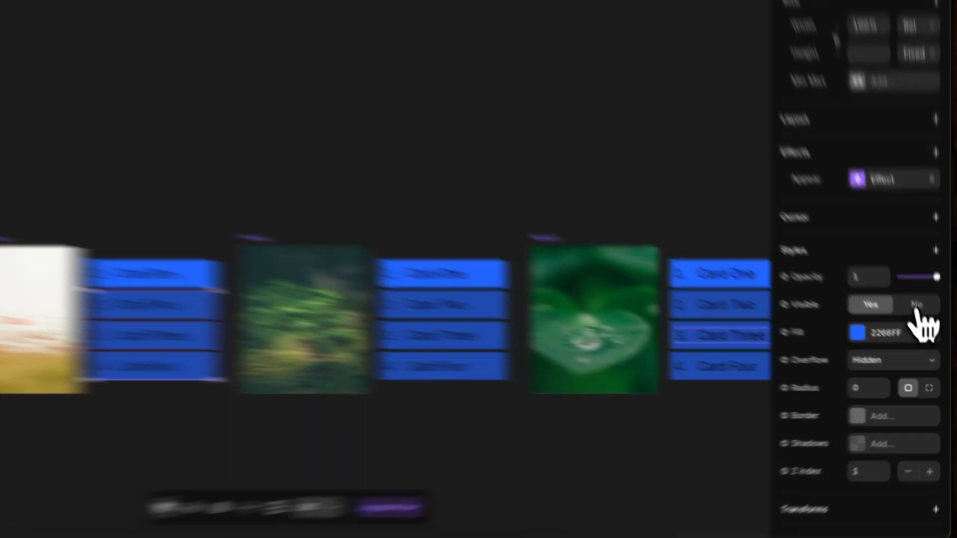
click(925, 332)
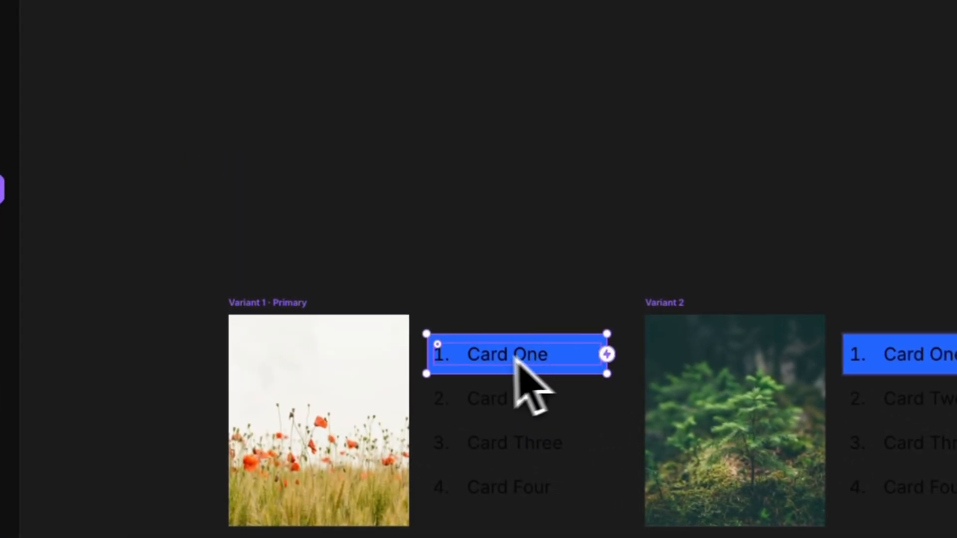
Preview Variant 1 to check the Card One background animation, and return to the canvas
scroll(518, 369, down, 3)
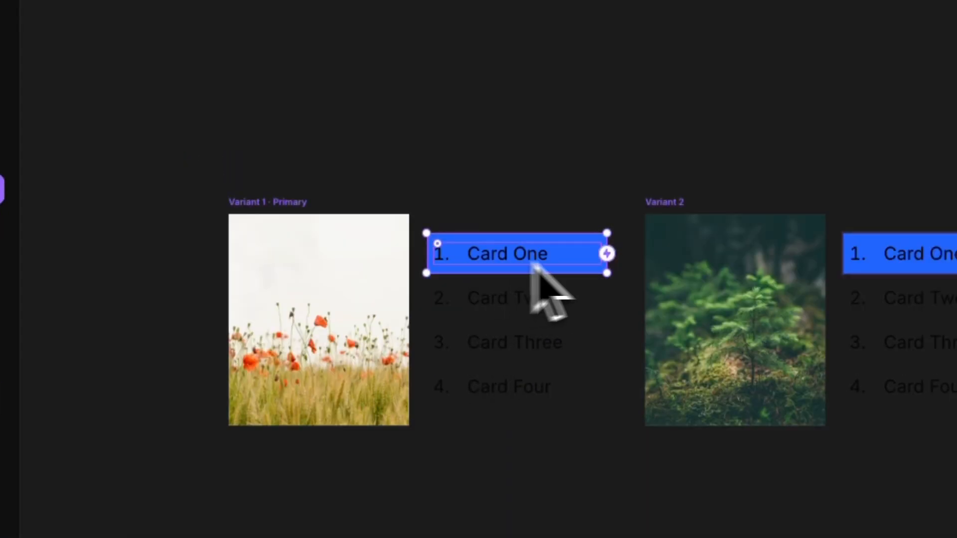
click(285, 204)
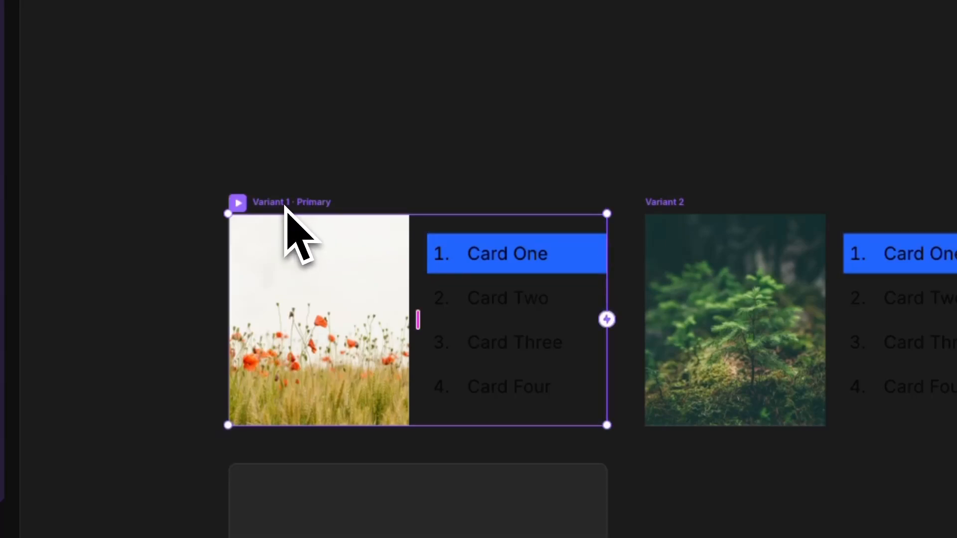
click(237, 202)
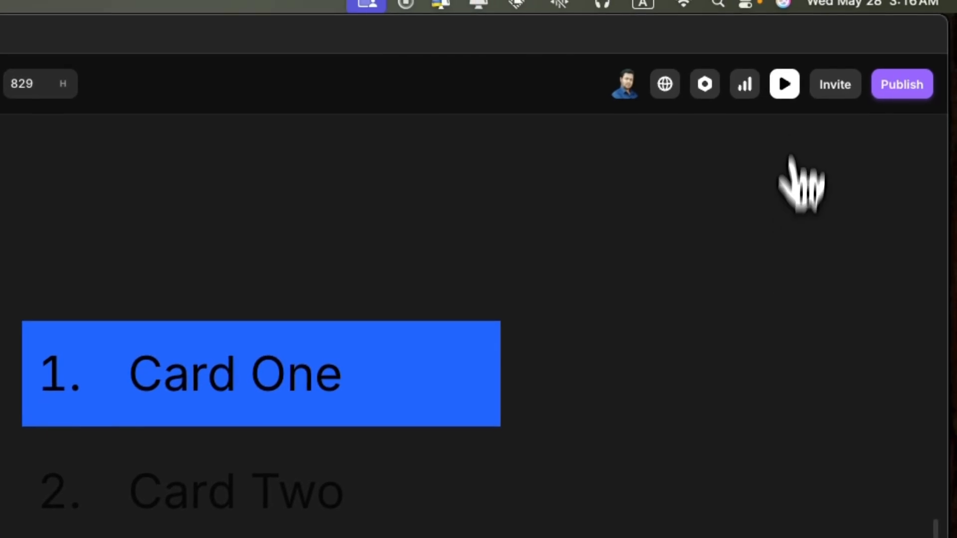
click(791, 86)
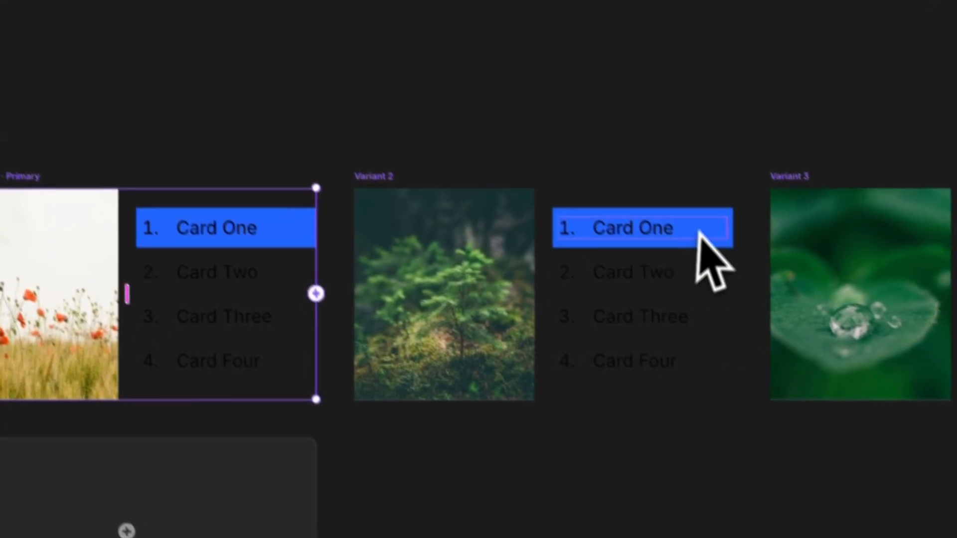
In Variant 2, hide card 1's bg element and set card 1's opacity to 0.6
click(620, 310)
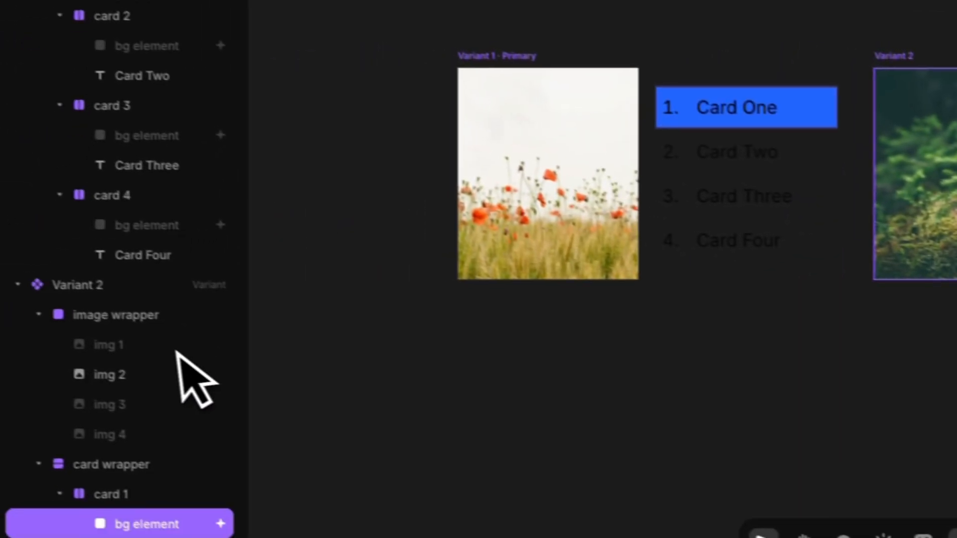
scroll(178, 380, down, 5)
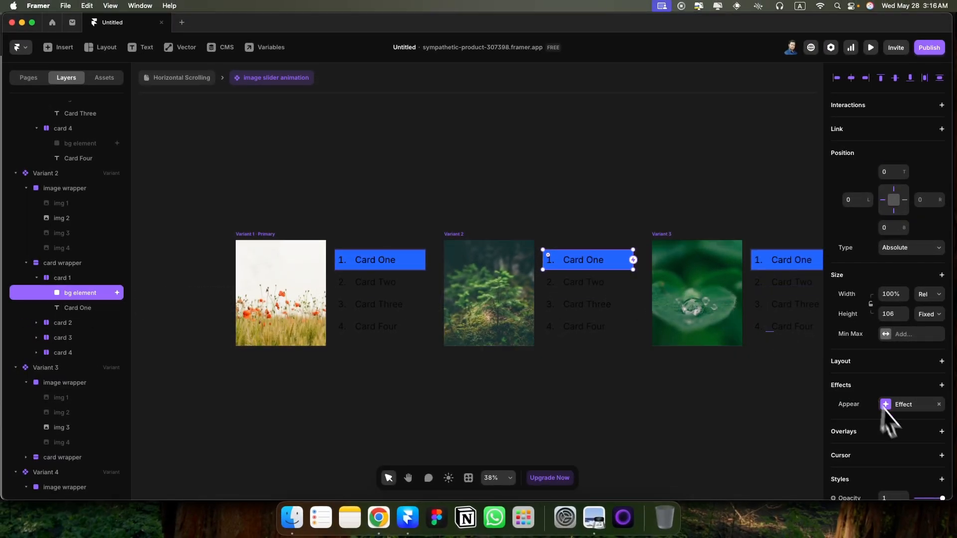
scroll(881, 407, down, 5)
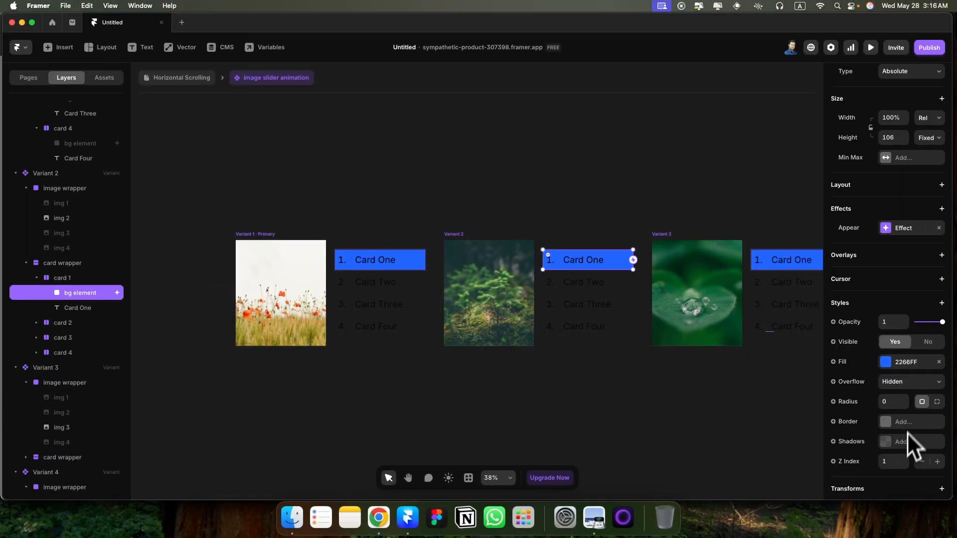
click(934, 344)
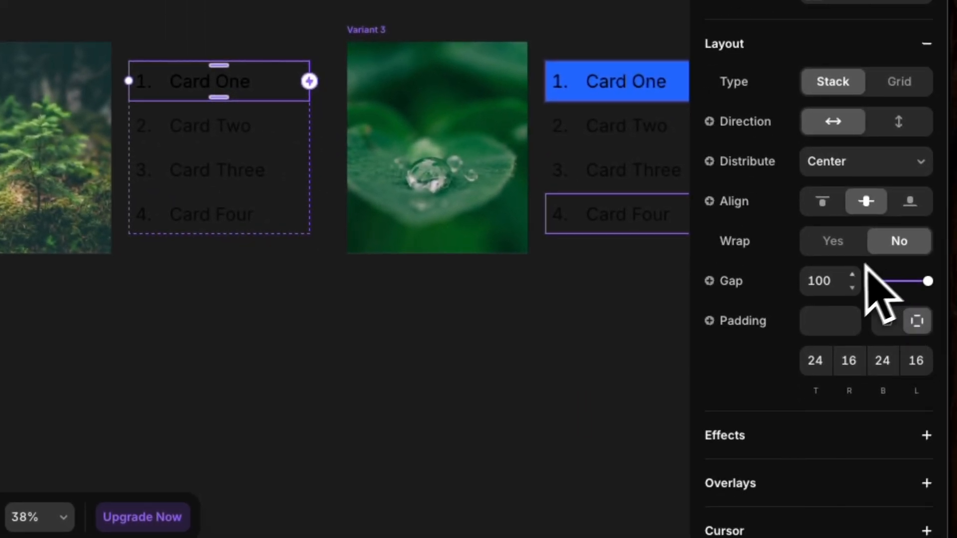
scroll(866, 269, down, 8)
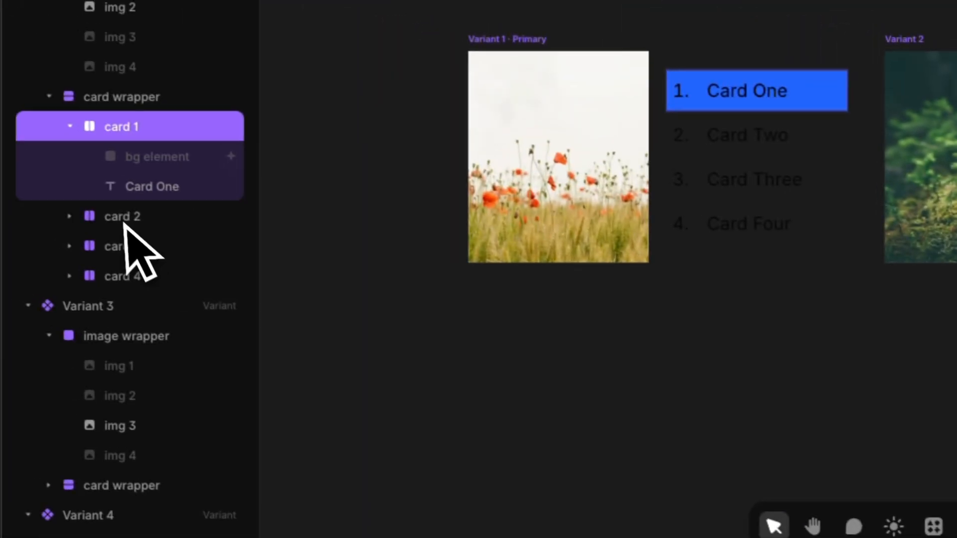
In Variant 2, set card 2 to full opacity with its bg element visible, and check the variant in preview
click(125, 218)
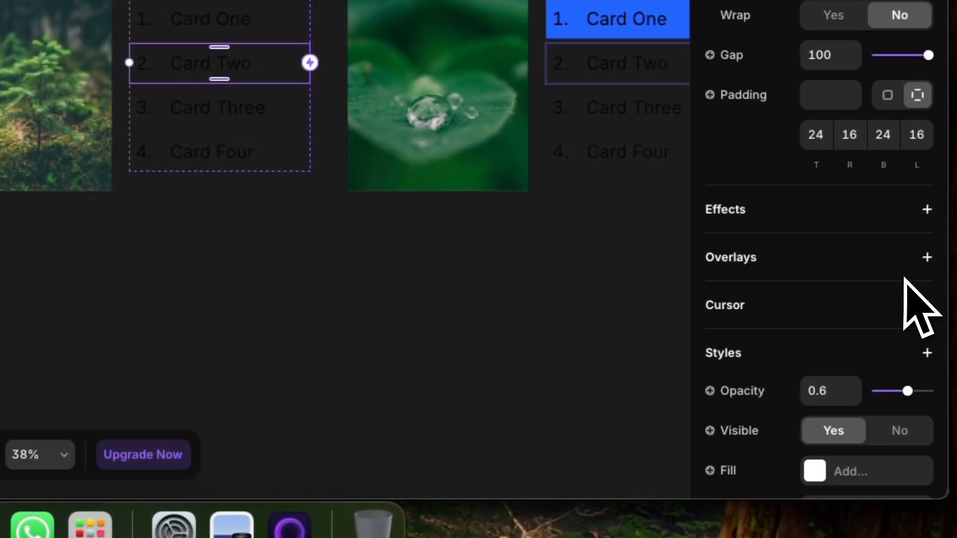
scroll(918, 305, down, 5)
scroll(880, 279, down, 1)
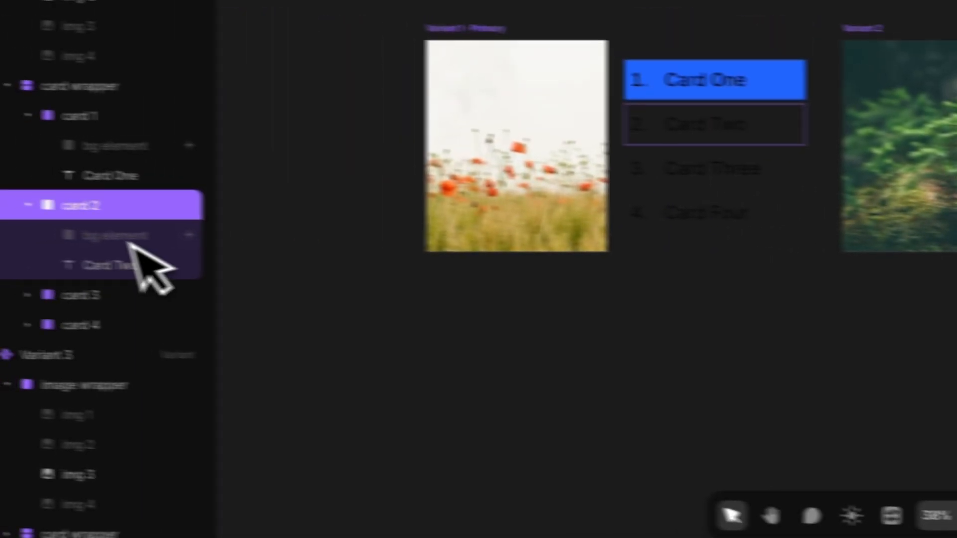
click(171, 242)
scroll(897, 299, down, 5)
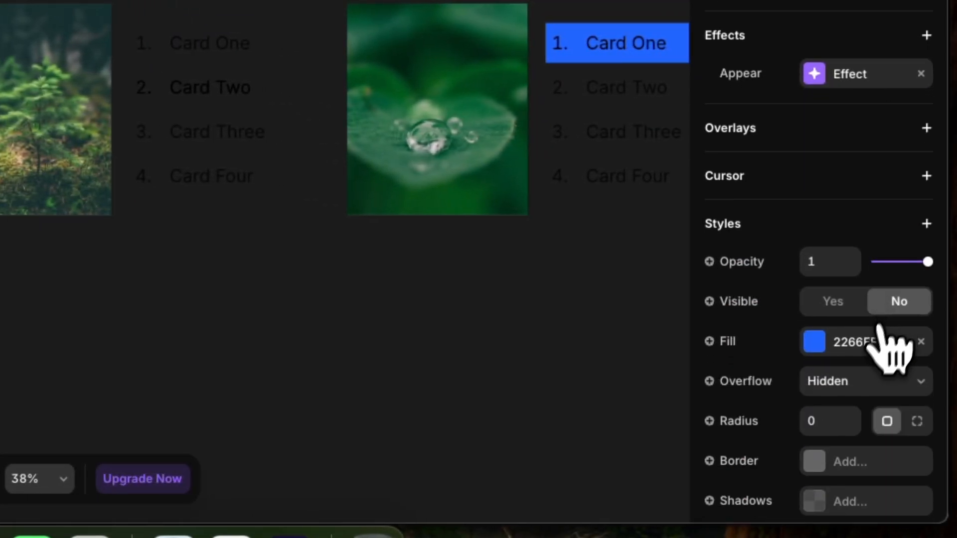
click(831, 302)
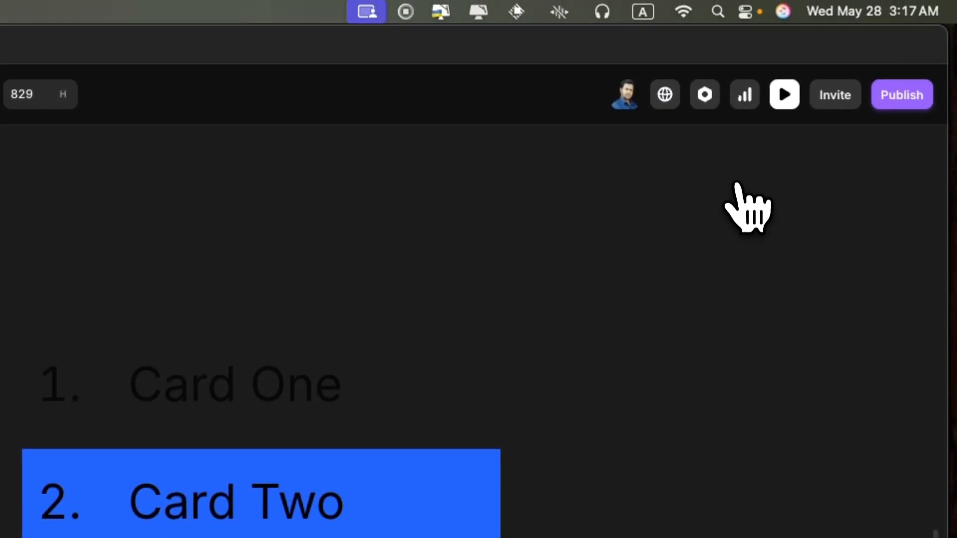
click(785, 100)
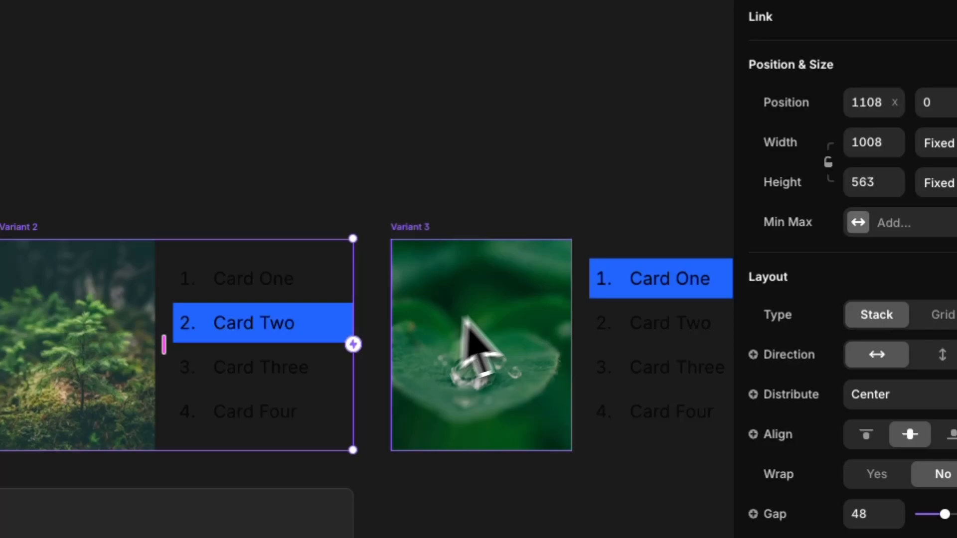
In Variant 3, hide card 1's bg element and set card 1's opacity to 0.6
scroll(466, 319, right, 5)
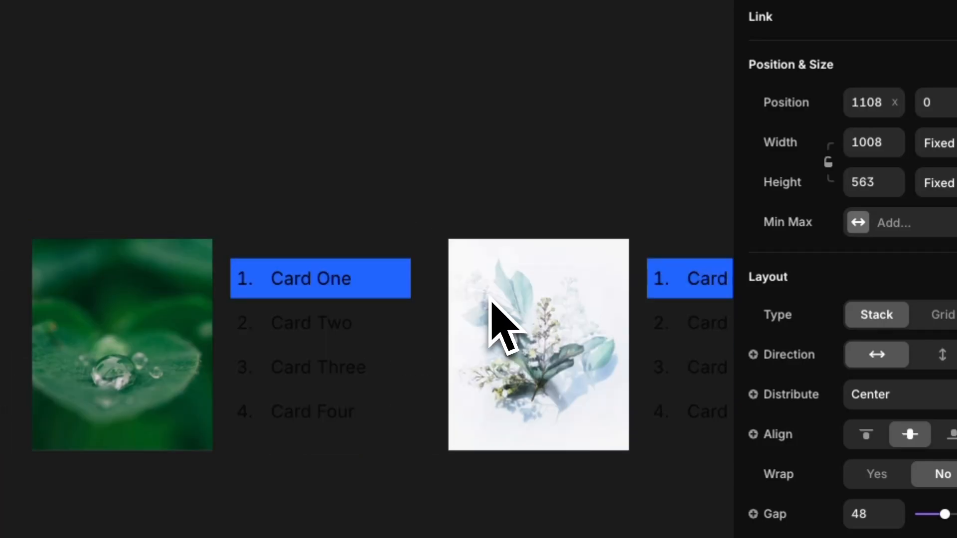
click(416, 296)
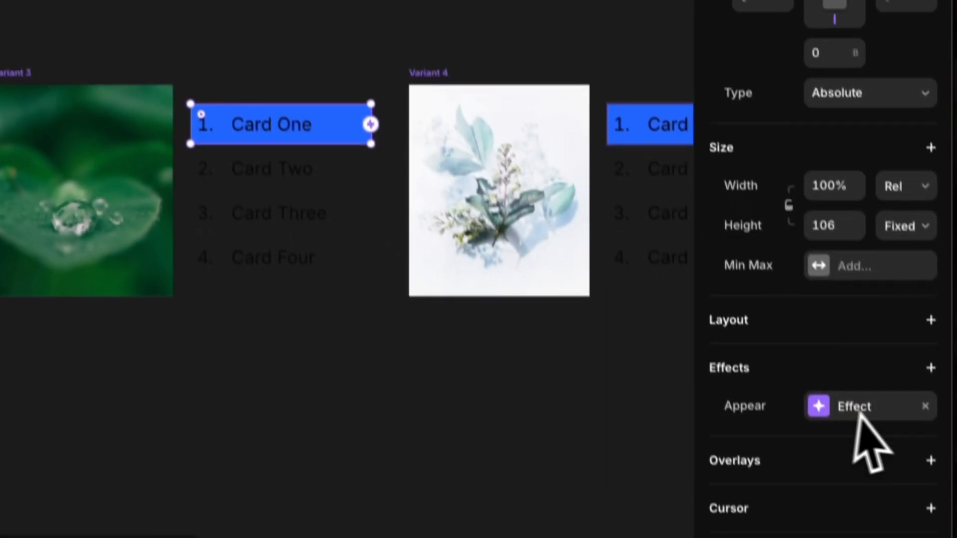
scroll(855, 403, down, 10)
click(903, 119)
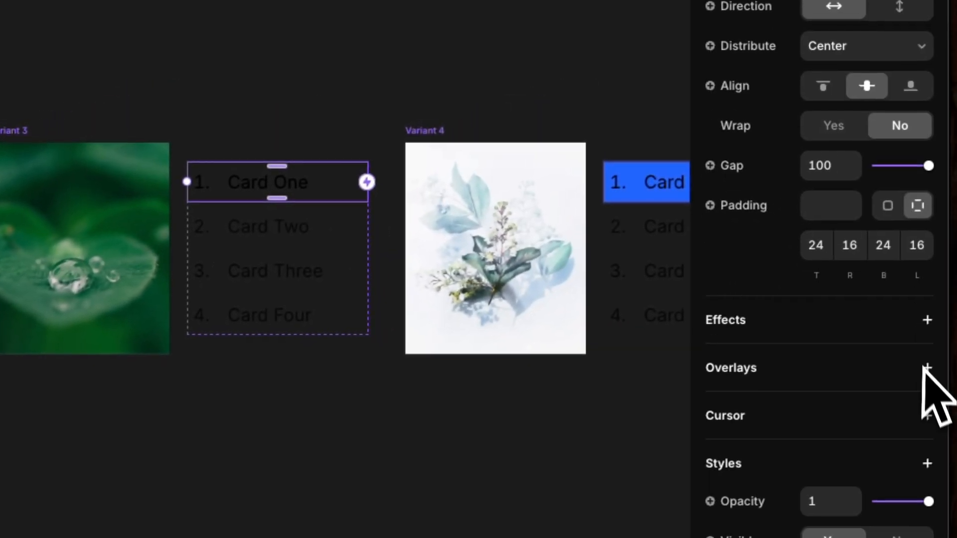
scroll(862, 199, down, 4)
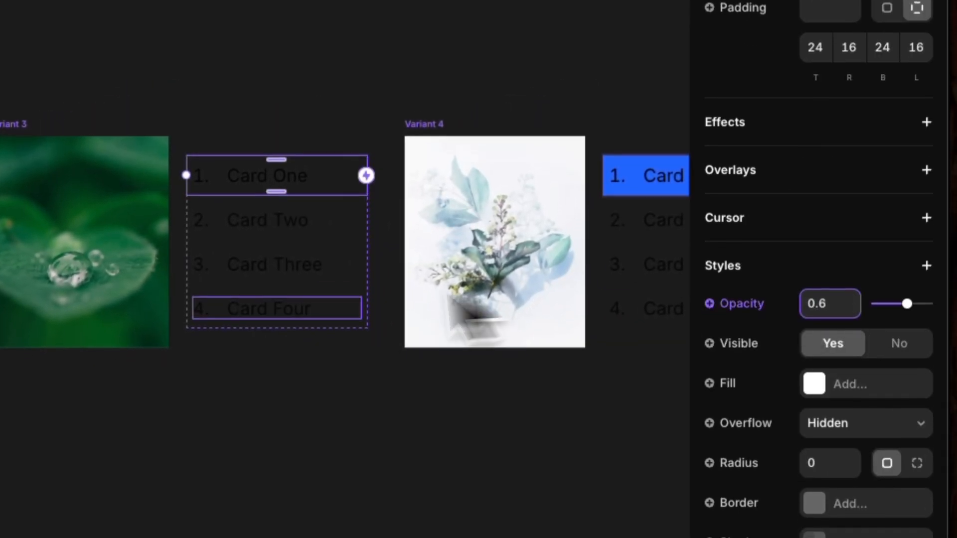
In Variant 3, set card 3's opacity to 1 and make its bg element visible
click(356, 246)
scroll(909, 331, down, 4)
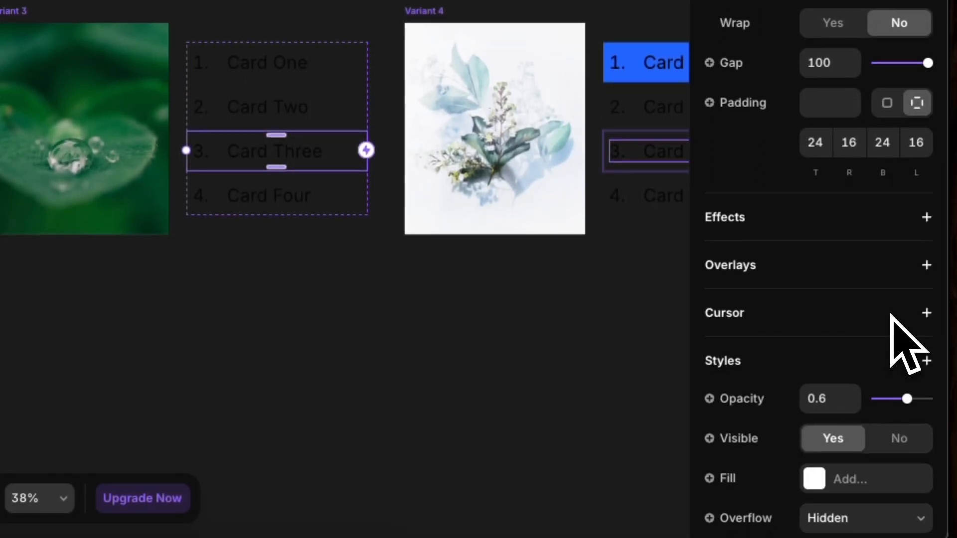
scroll(909, 371, down, 2)
drag(907, 313, 930, 314)
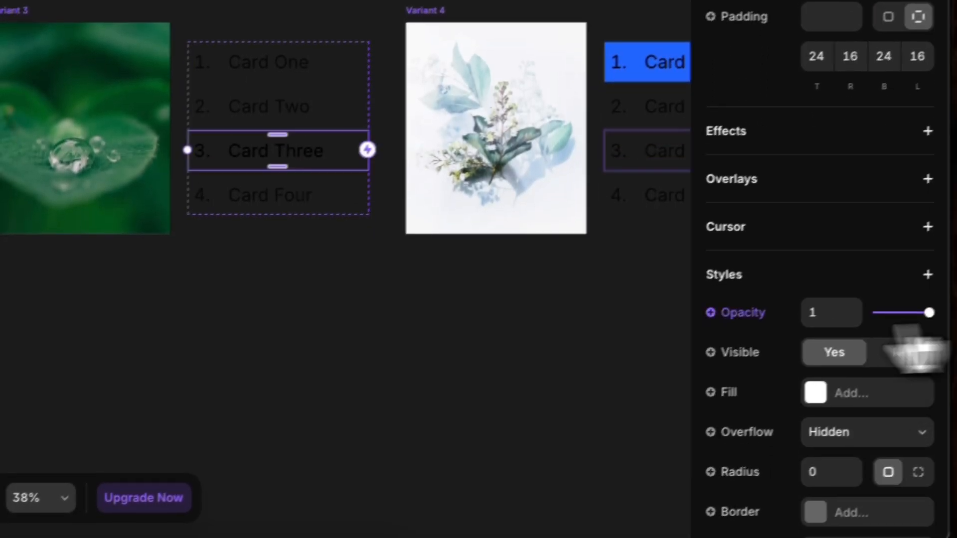
scroll(53, 367, down, 5)
click(149, 192)
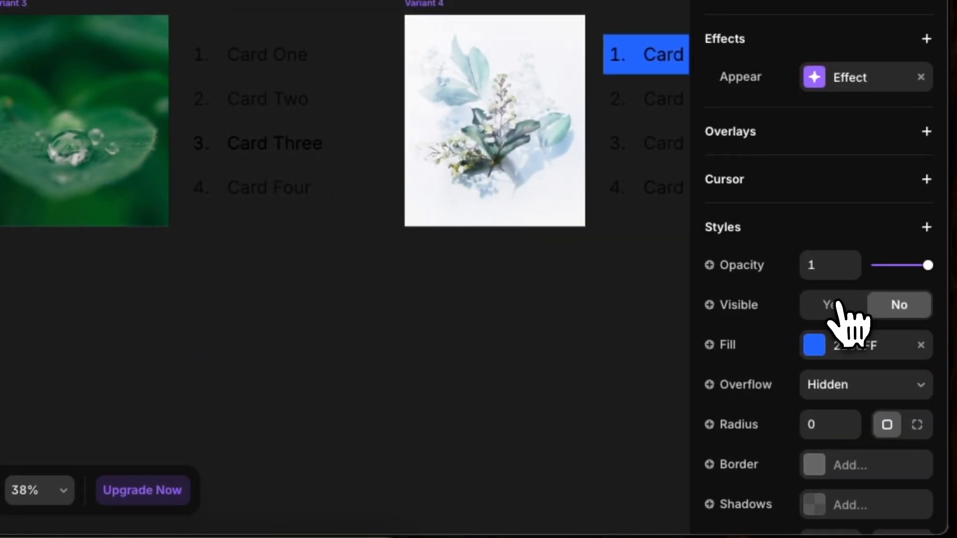
click(837, 306)
In Variant 4, hide card 1's bg element and set card 1's opacity to 0.6
scroll(339, 216, right, 9)
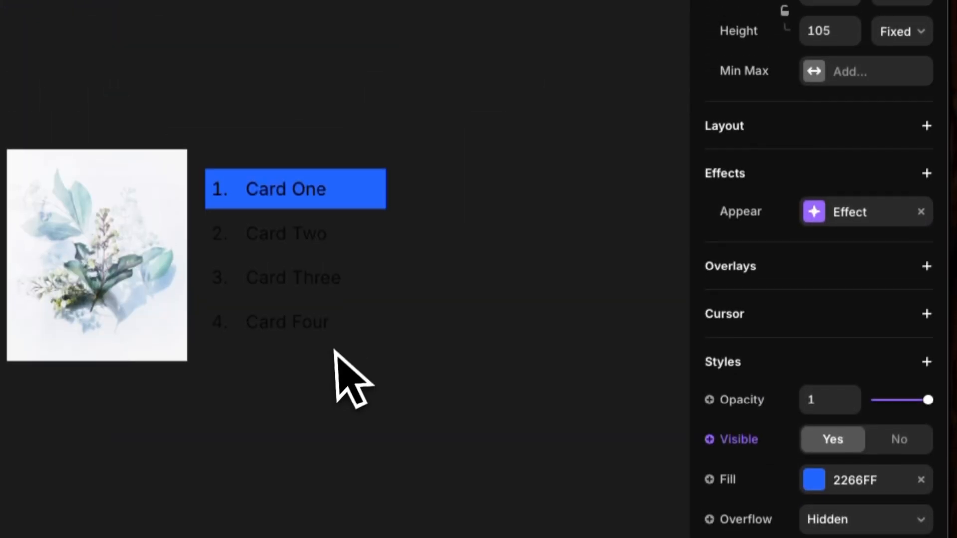
click(299, 192)
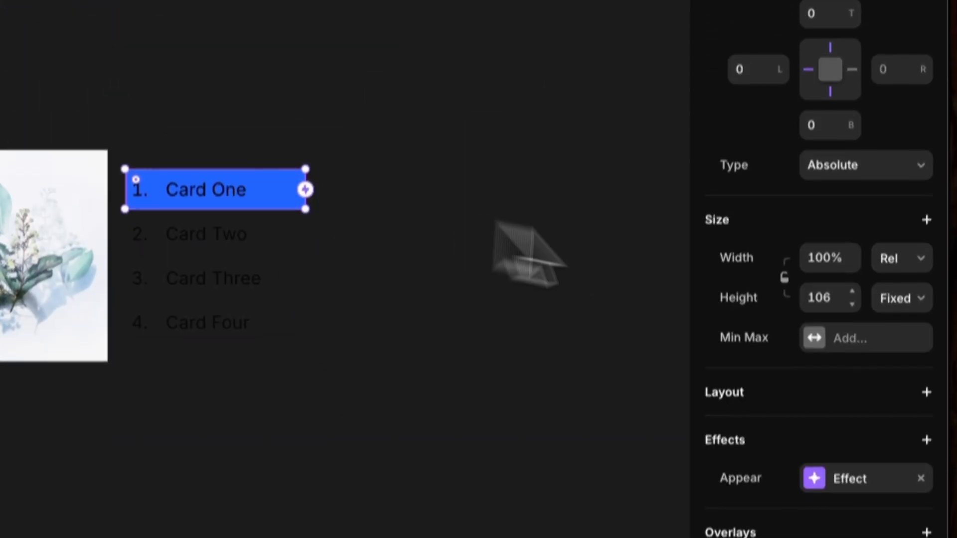
scroll(877, 398, down, 10)
click(903, 158)
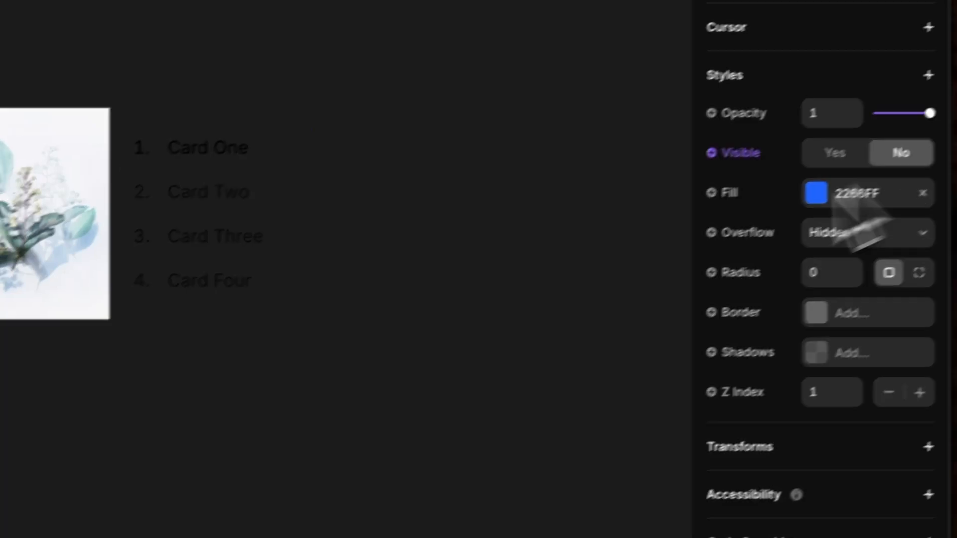
click(143, 405)
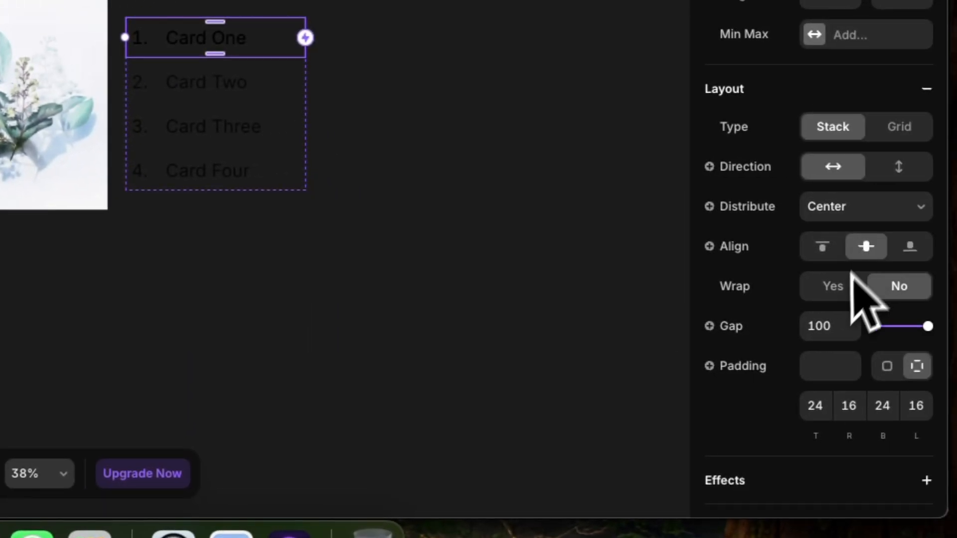
scroll(839, 344, down, 10)
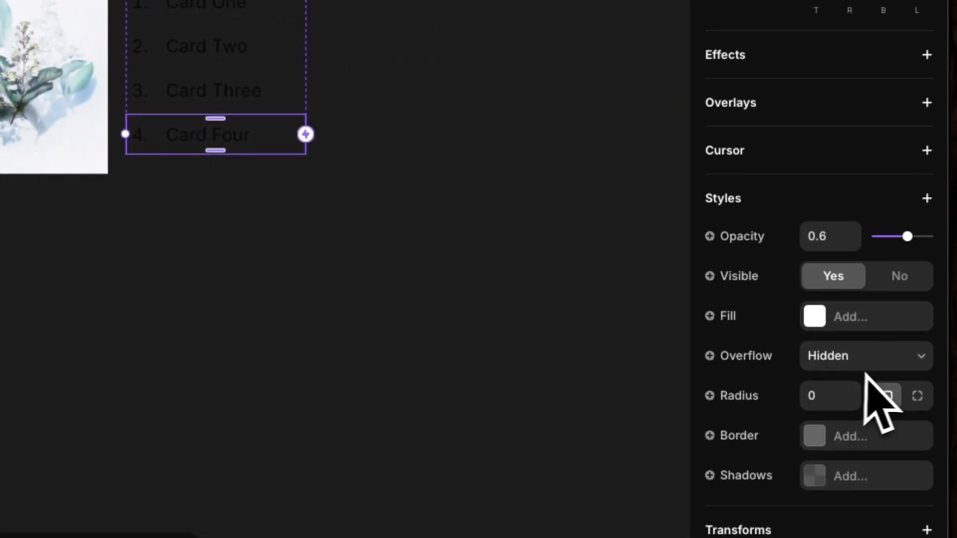
In Variant 4, set card 4's opacity to 1 and make its bg element visible
drag(908, 237, 930, 236)
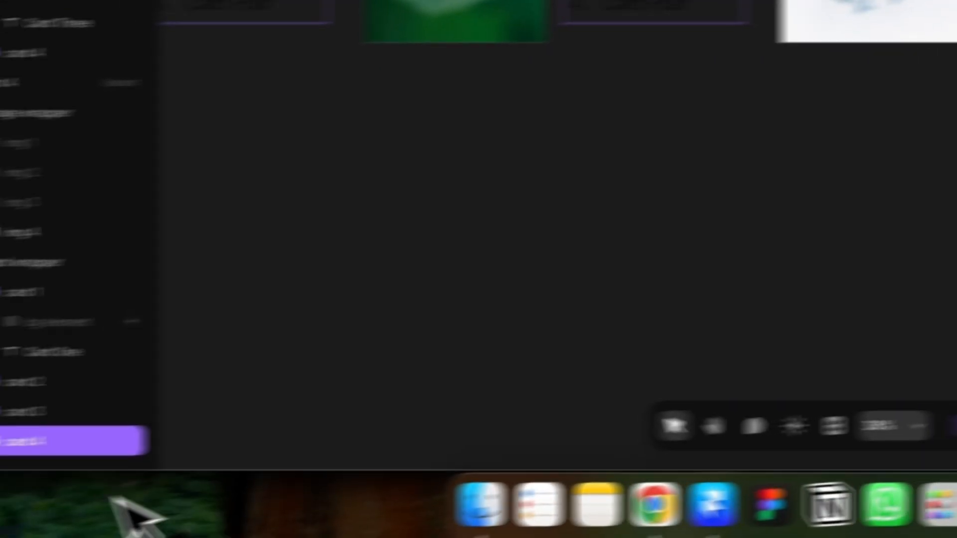
click(158, 403)
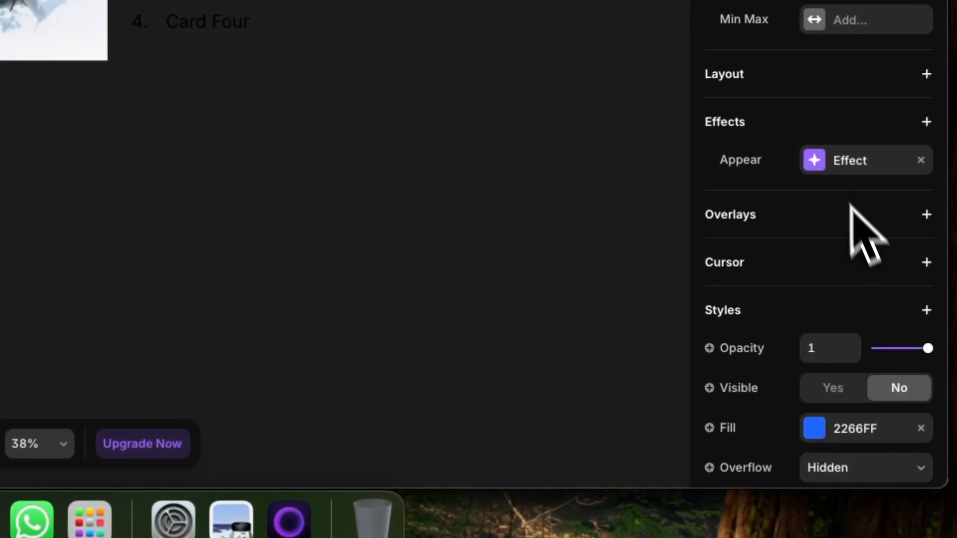
scroll(850, 299, down, 1)
click(848, 376)
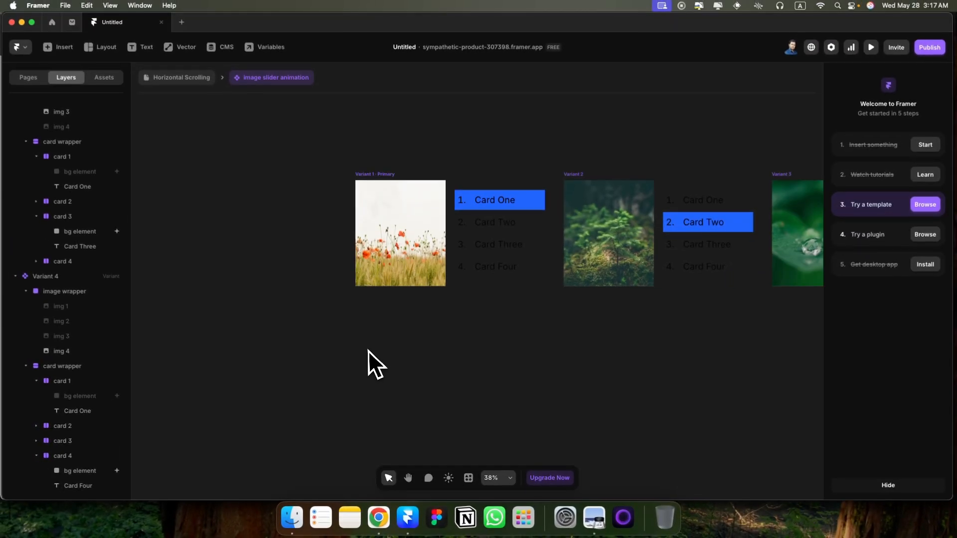
Link Variant 1 to Variant 2 with an Appear interaction and a 4 s delay
scroll(598, 313, right, 2)
scroll(578, 313, left, 5)
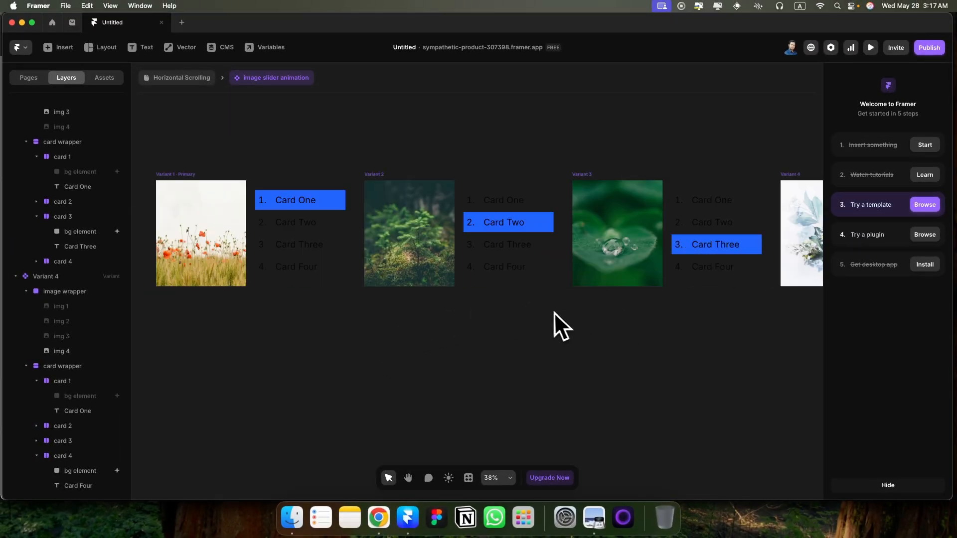
click(257, 175)
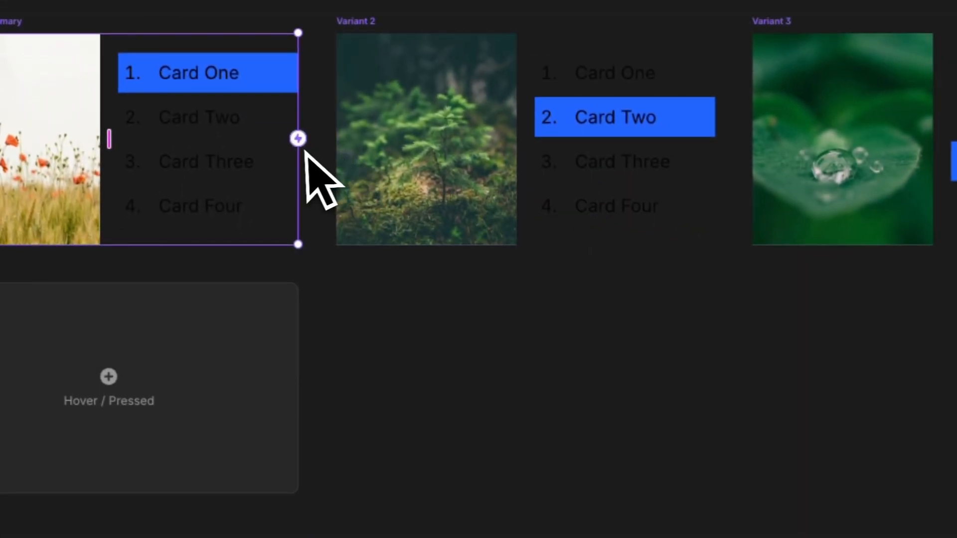
drag(302, 144, 375, 141)
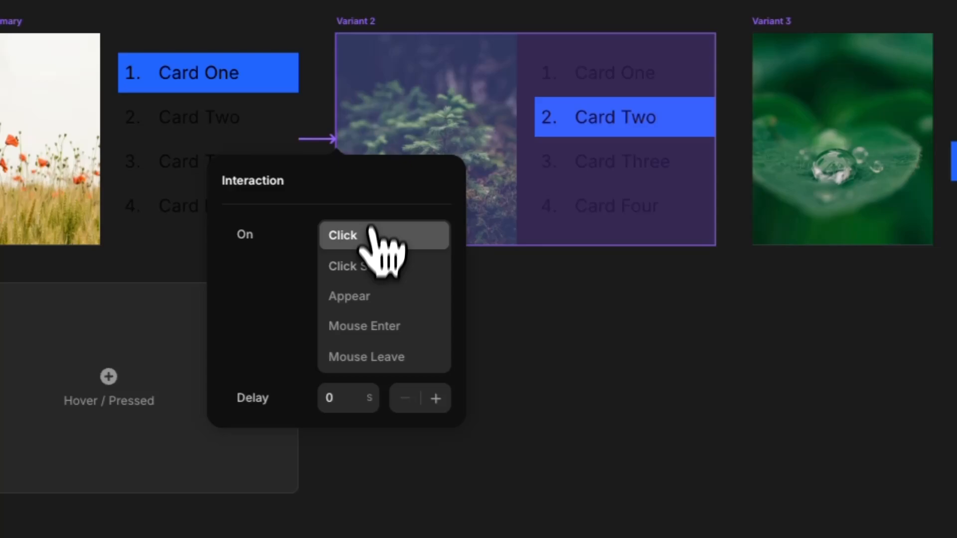
click(354, 297)
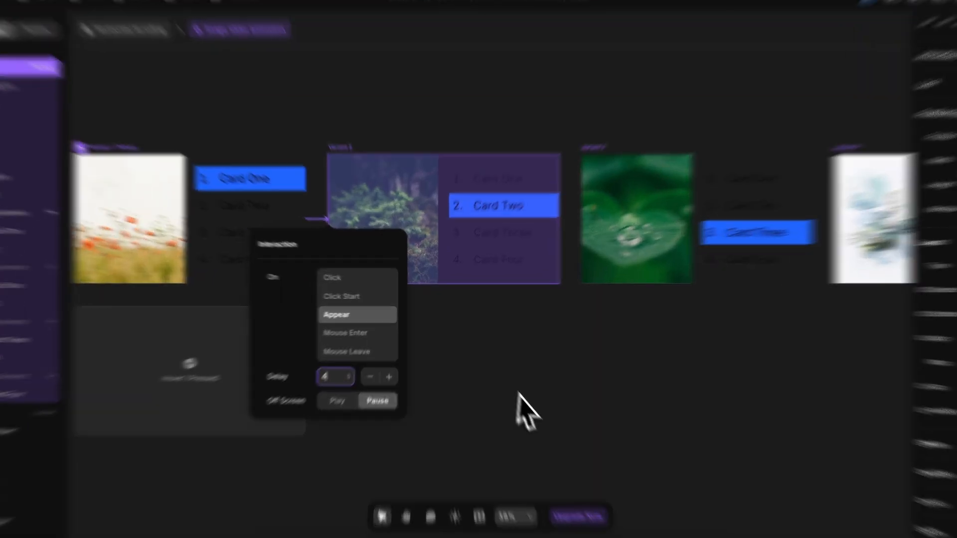
click(511, 377)
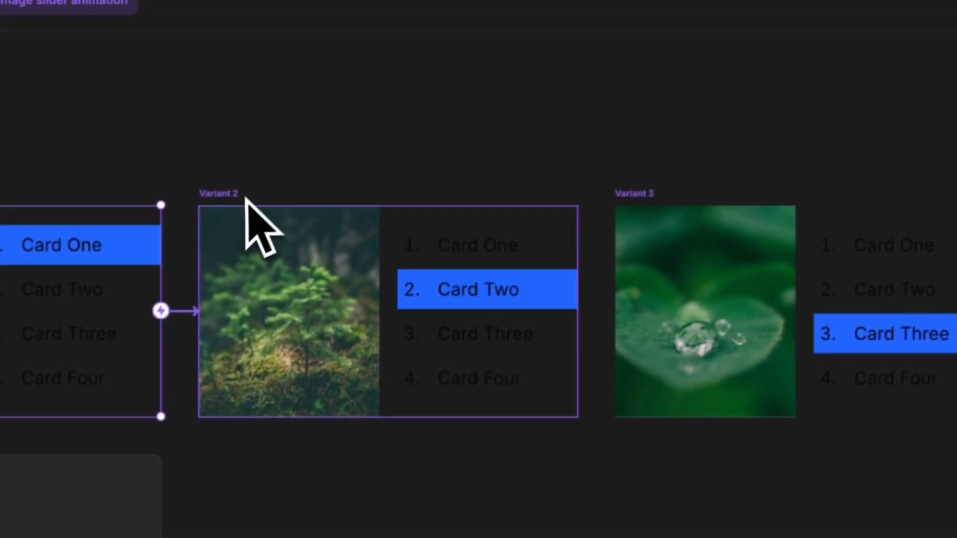
Link Variant 2 to Variant 3 with an Appear interaction and a 4 s delay
click(243, 199)
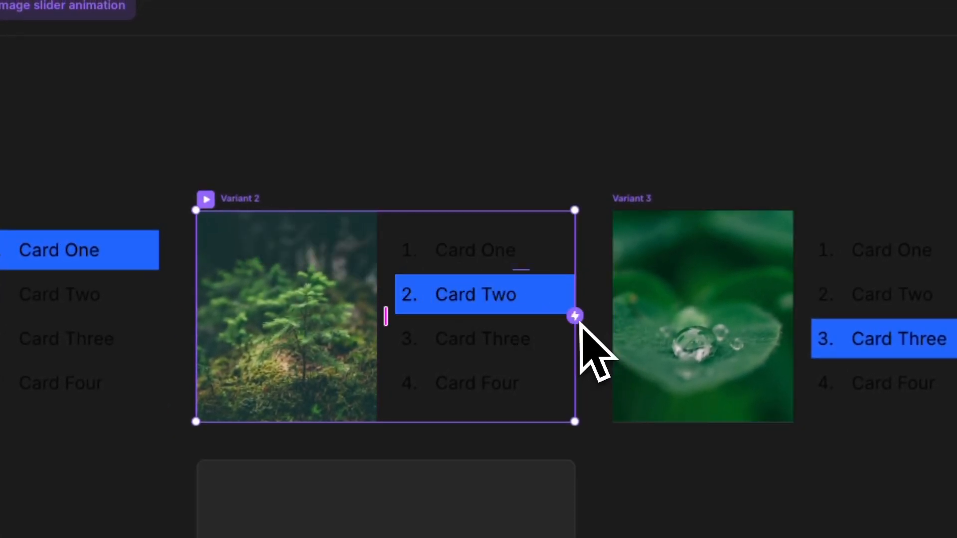
drag(574, 316, 718, 334)
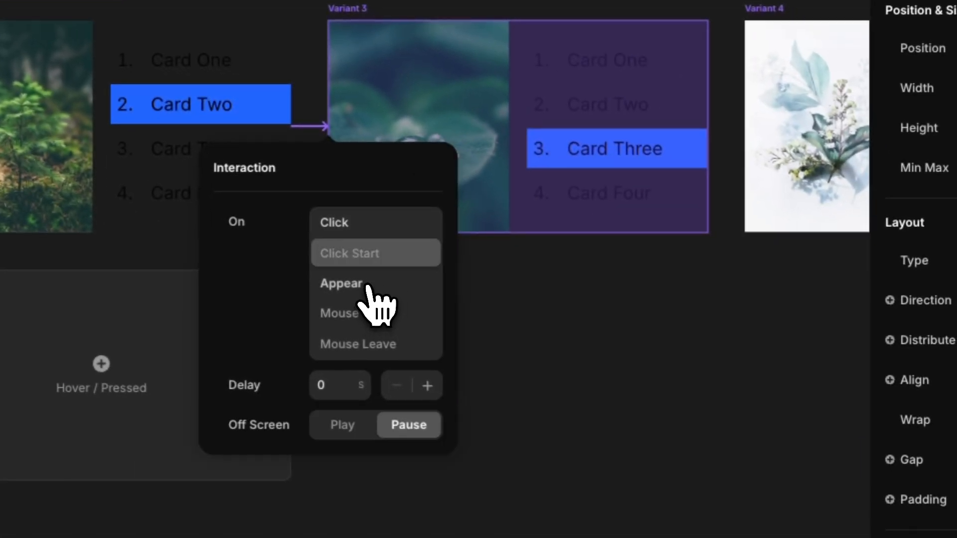
click(367, 285)
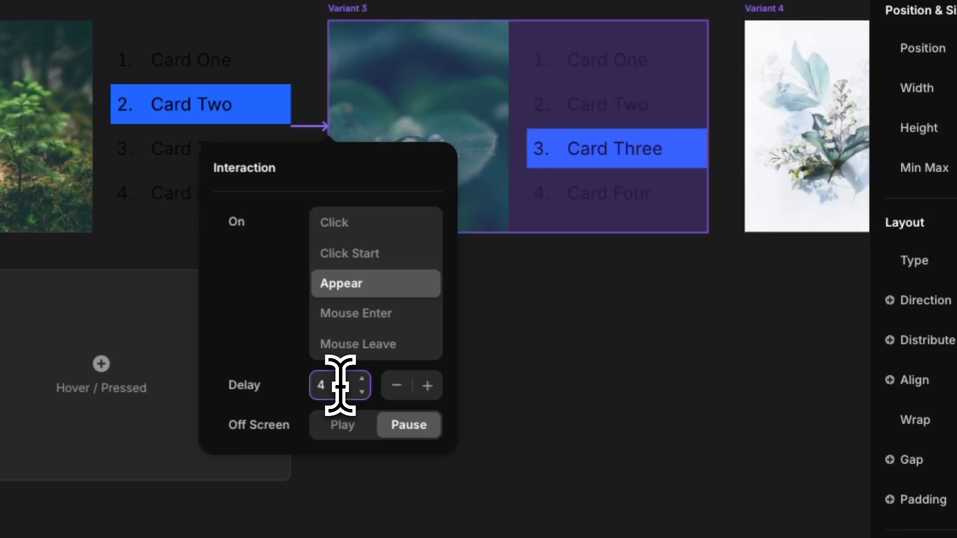
text(4)
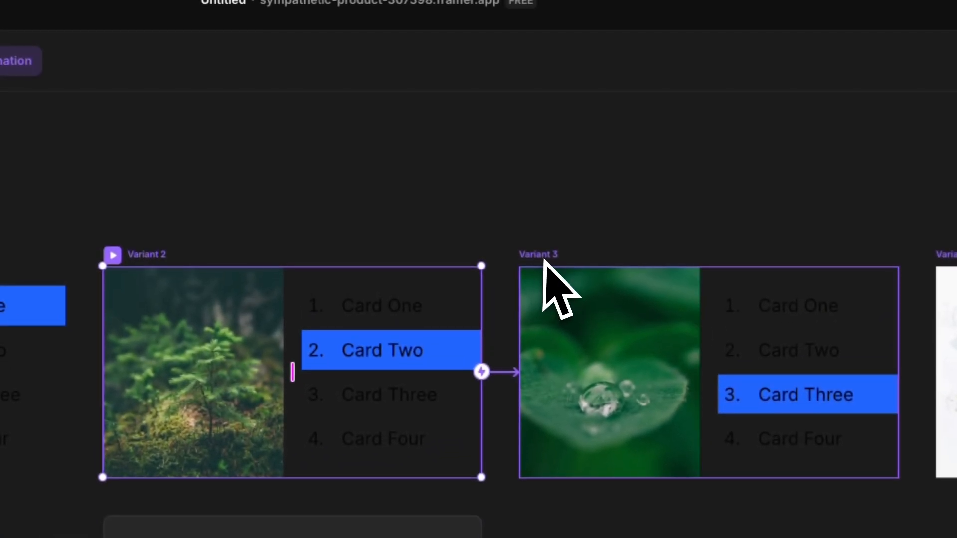
Link Variant 3 to Variant 4 with an interaction triggered on Appear
click(523, 95)
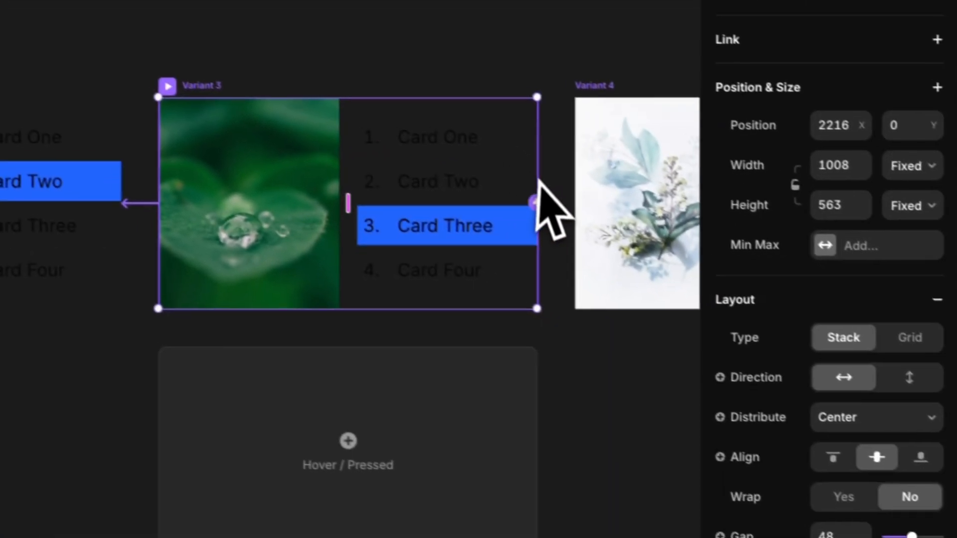
drag(536, 204, 606, 221)
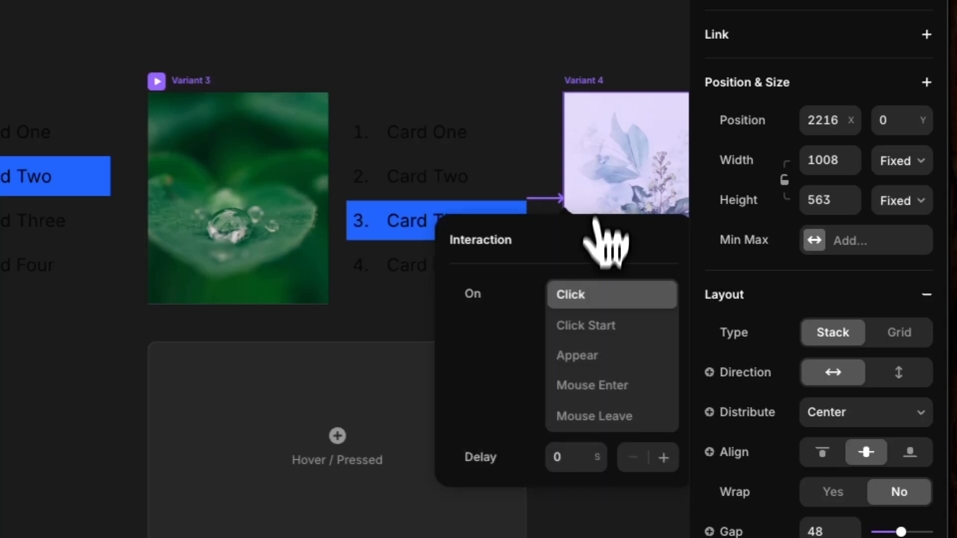
click(590, 363)
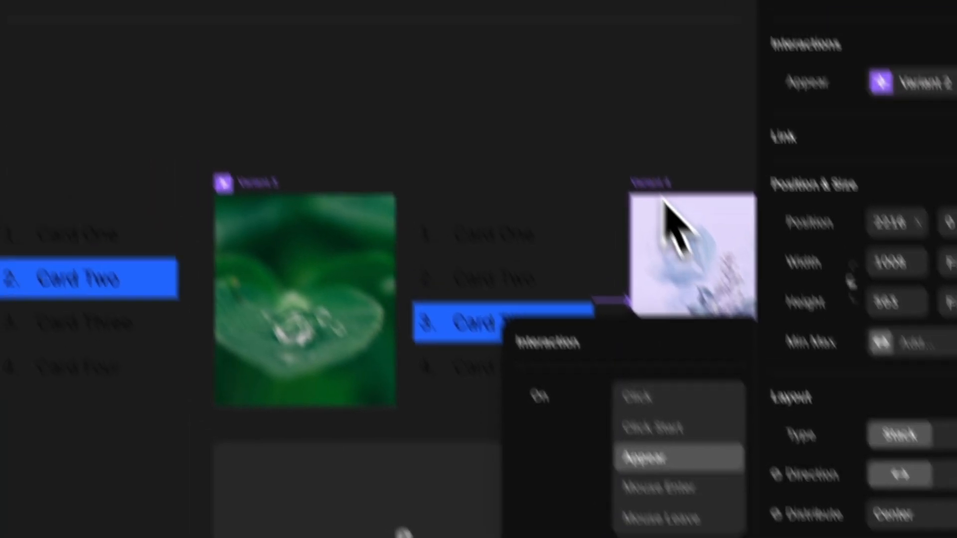
click(588, 89)
Link Variant 4 back to Variant 1 with a delayed Appear interaction to close the loop
scroll(536, 114, right, 2)
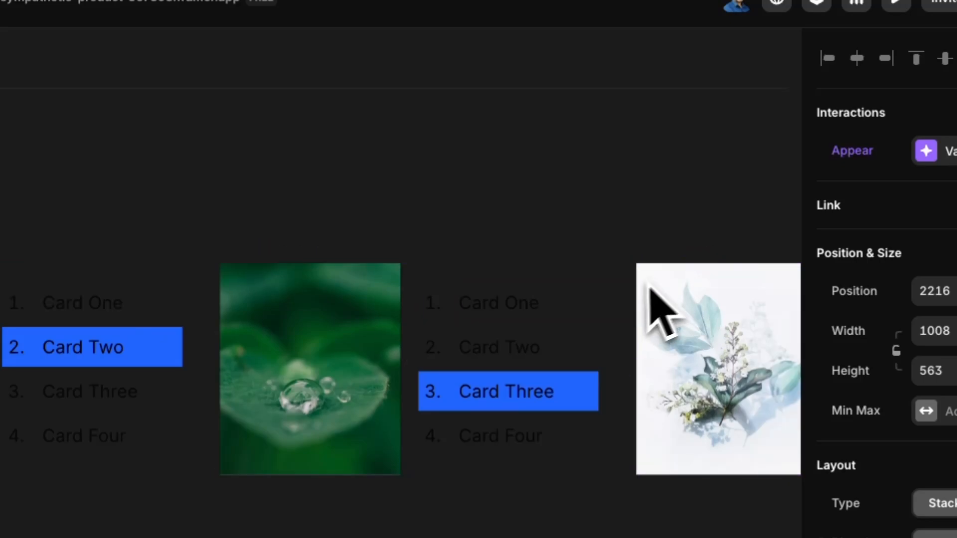
scroll(648, 285, right, 6)
click(193, 253)
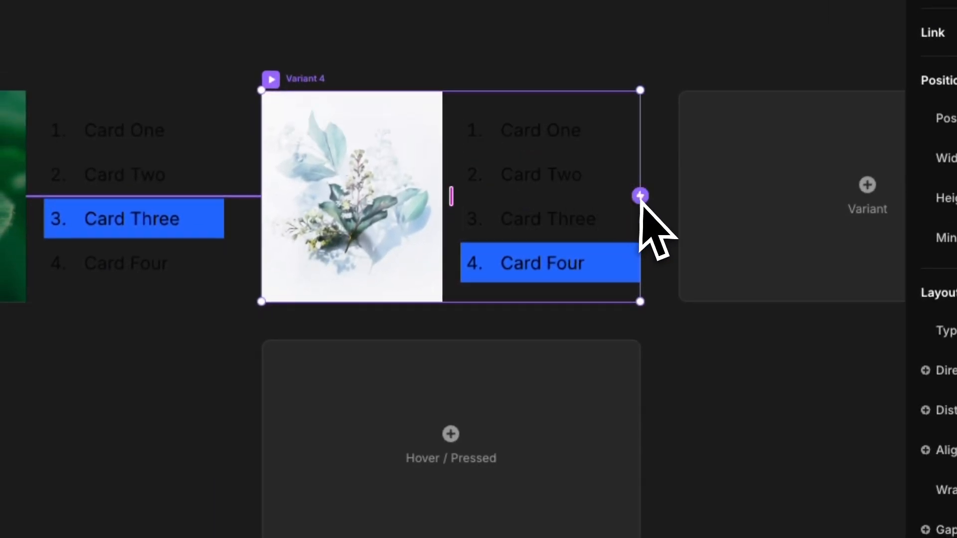
drag(640, 199, 291, 219)
scroll(668, 224, left, 10)
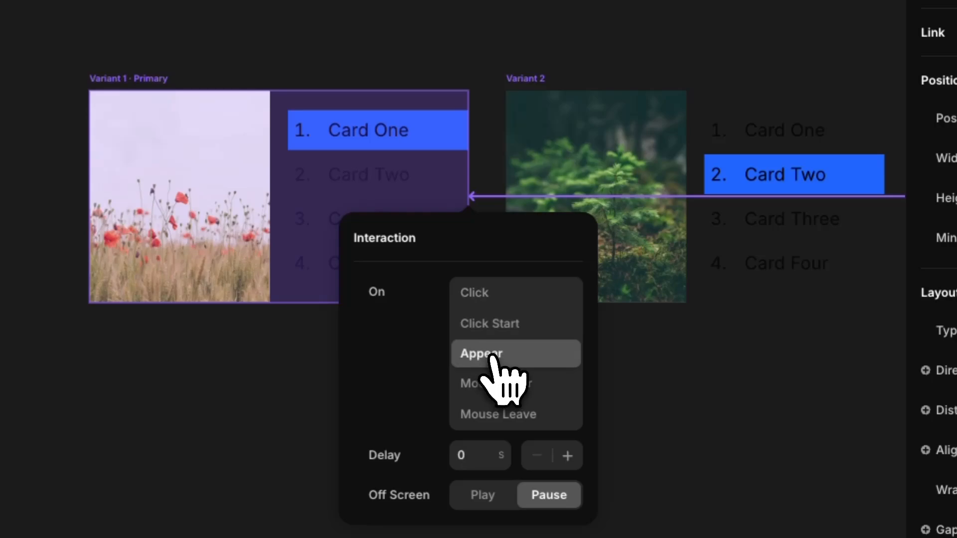
click(470, 455)
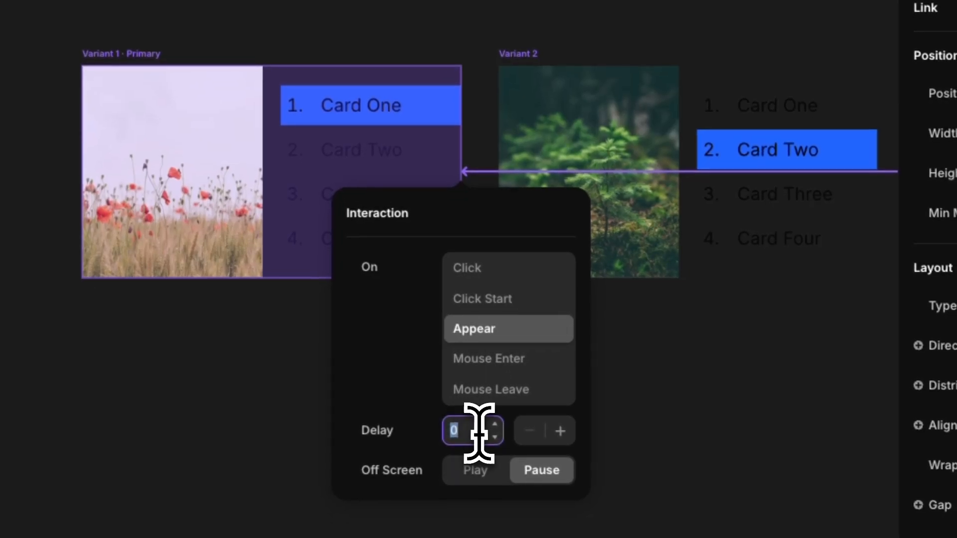
click(677, 463)
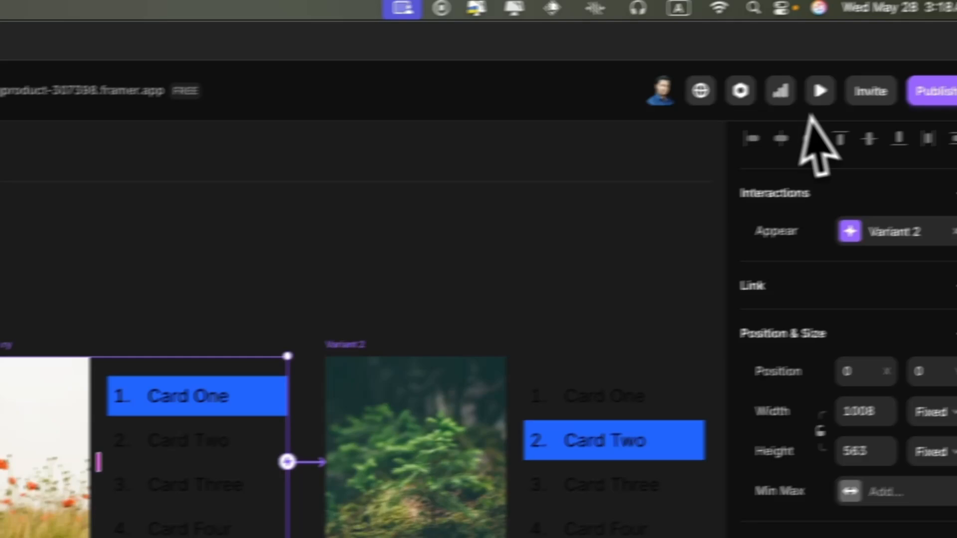
Preview the automatic cycling of the variants from Variant 1, and return to the canvas
click(819, 91)
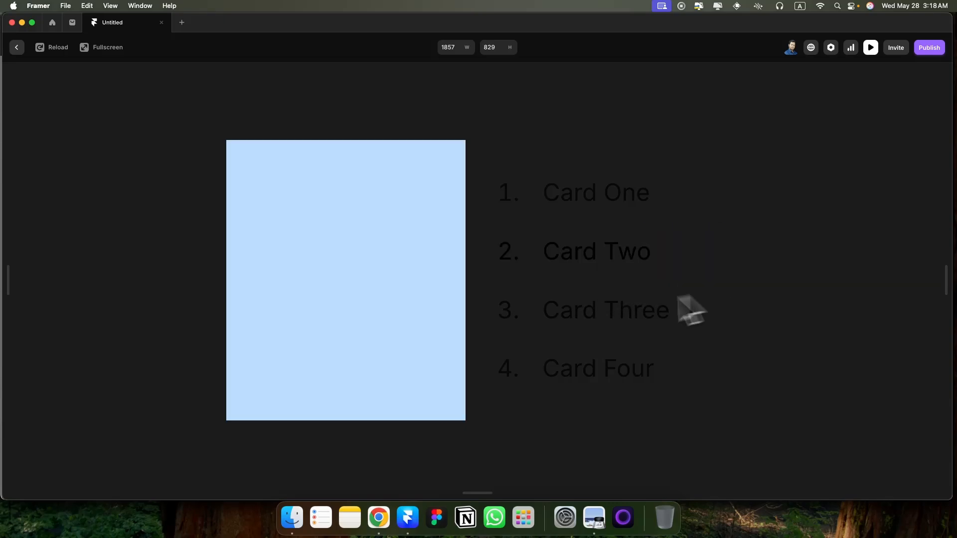
click(870, 47)
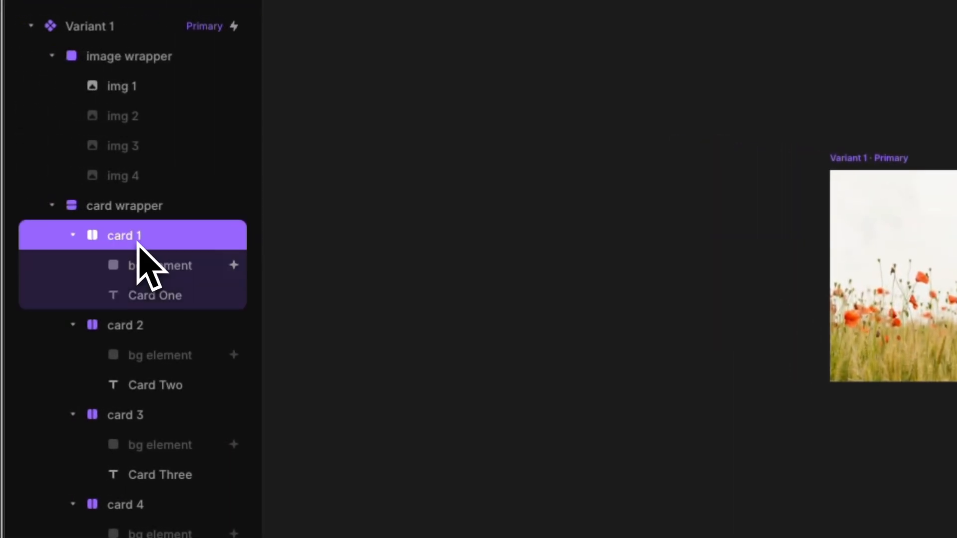
Collapse the card layers in Variant 1 and link card 1 to Variant 1 with a Click interaction
click(76, 240)
click(74, 265)
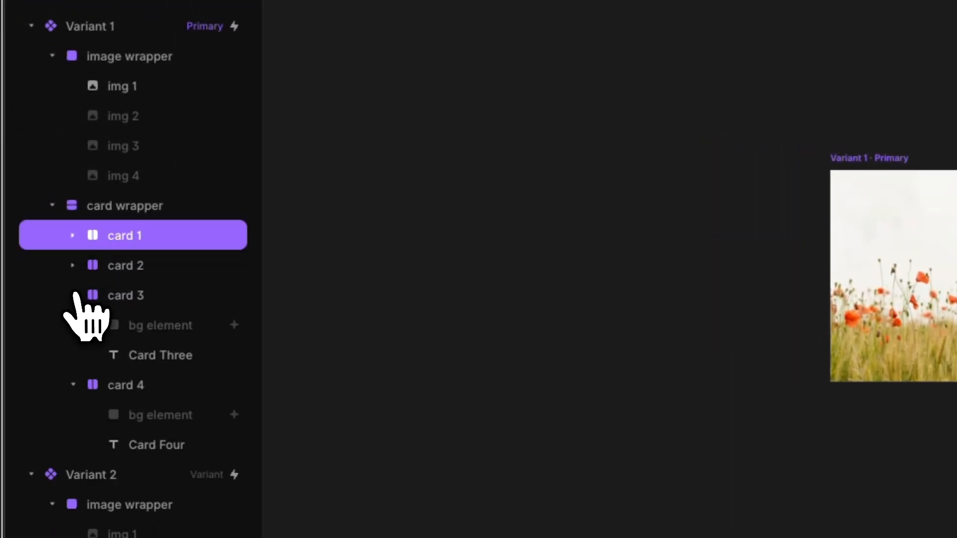
click(74, 295)
click(73, 325)
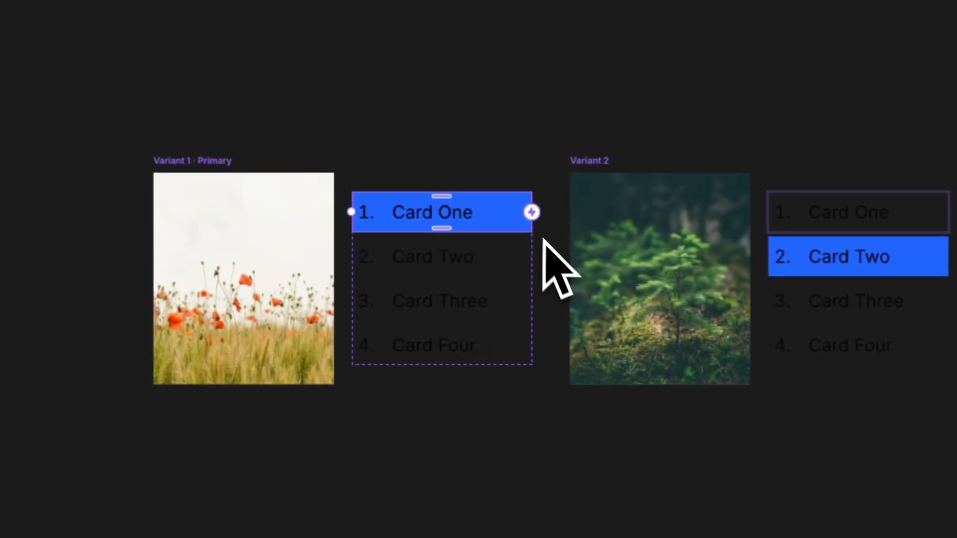
drag(531, 212, 466, 291)
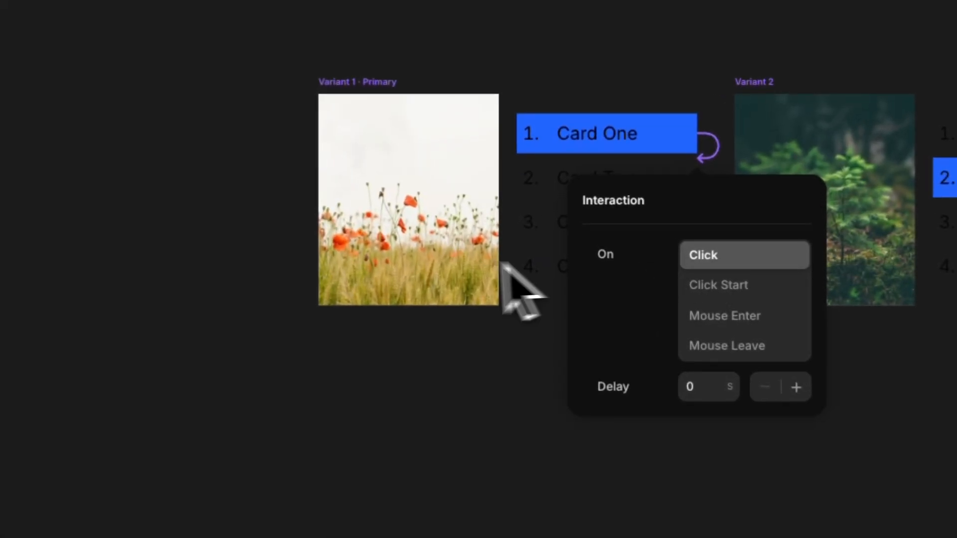
click(480, 264)
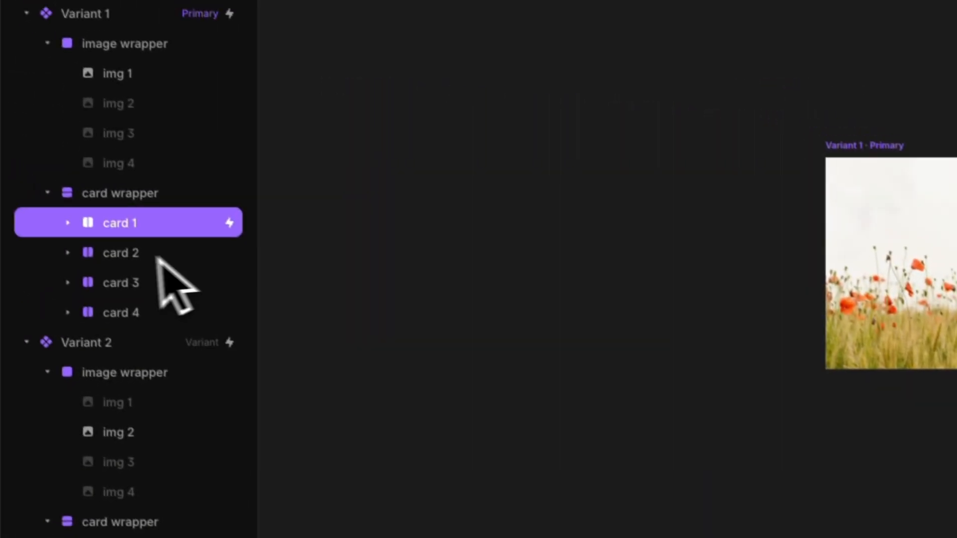
Link card 2 to Variant 2 and card 3 to Variant 3 in Variant 1, both with Click interactions
click(127, 254)
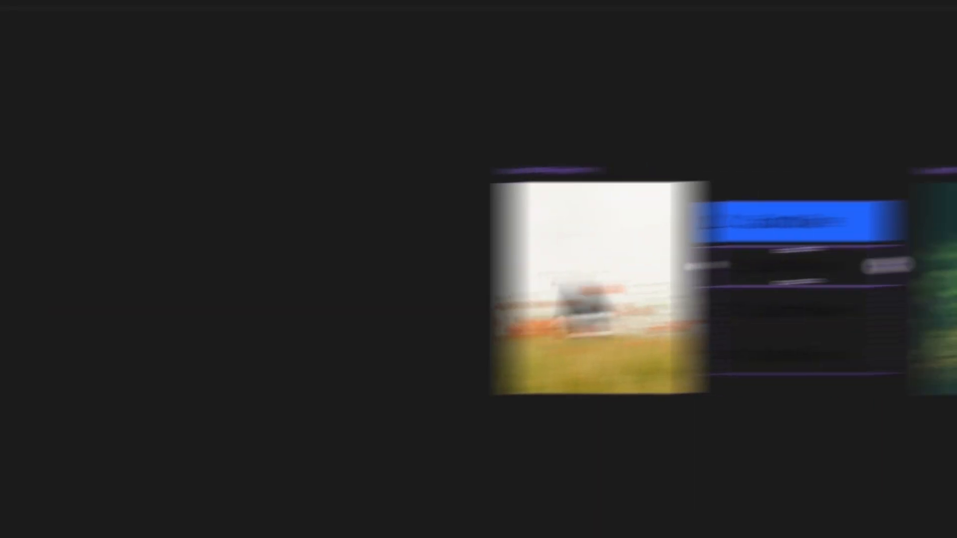
mouse_move(411, 303)
mouse_down()
mouse_move(481, 320)
mouse_move(567, 320)
mouse_move(540, 313)
mouse_up()
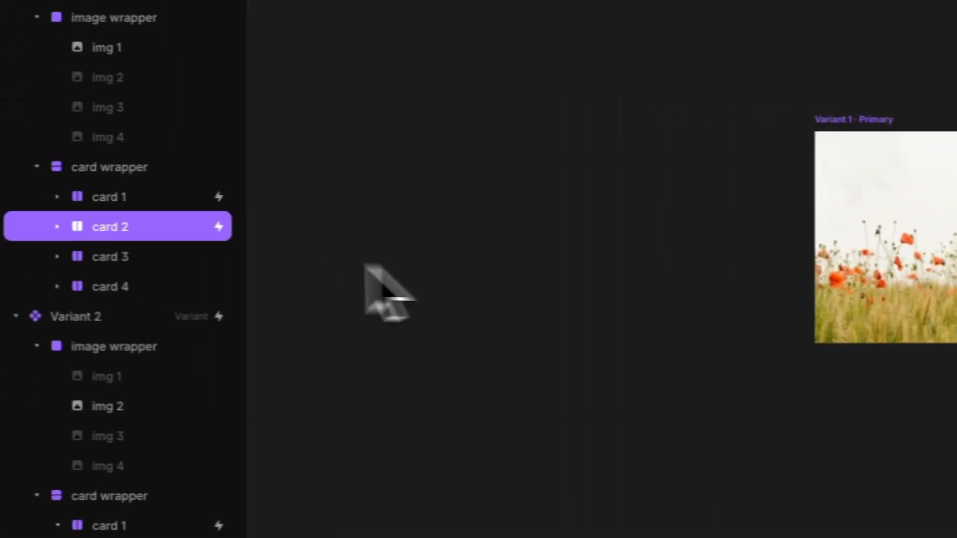
click(165, 256)
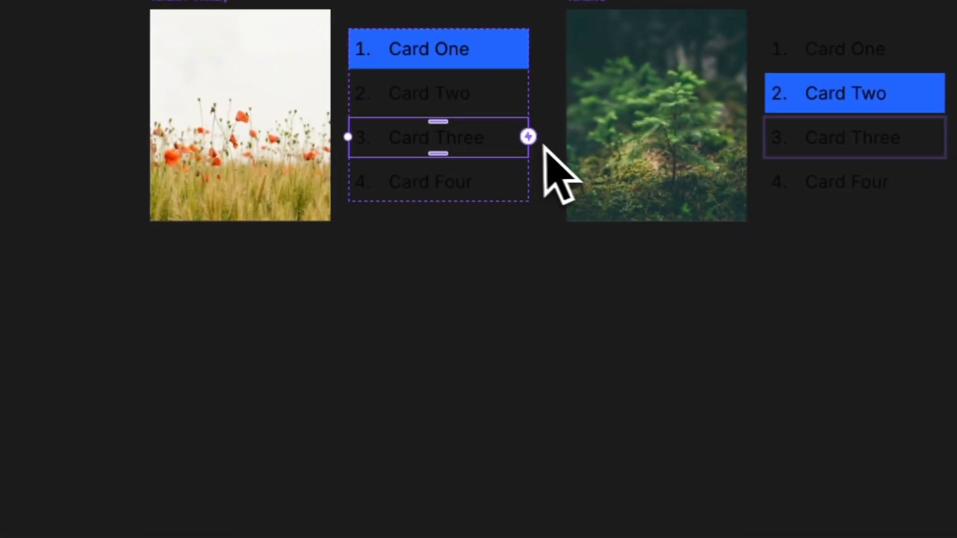
drag(528, 137, 791, 119)
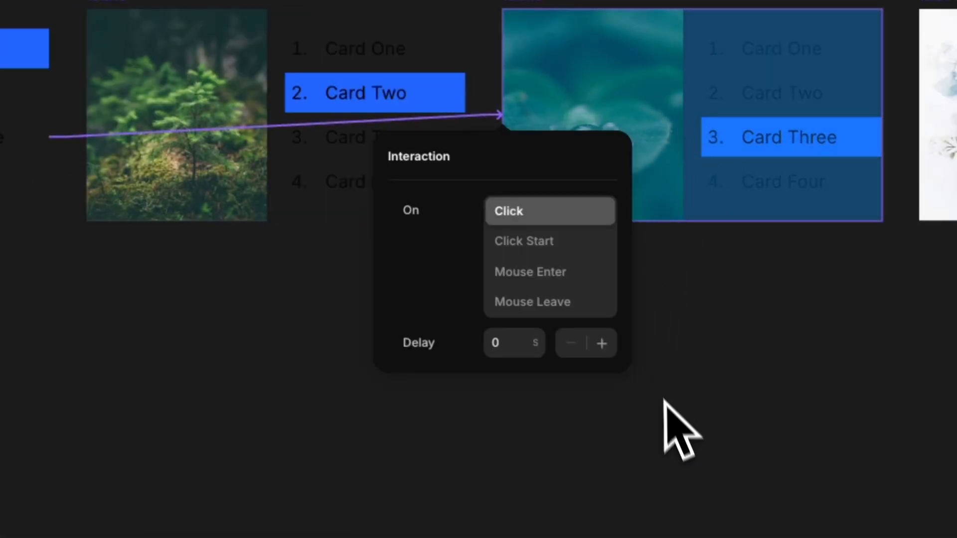
click(670, 420)
Link card 4 in Variant 1 to Variant 4 with a Click interaction
click(145, 230)
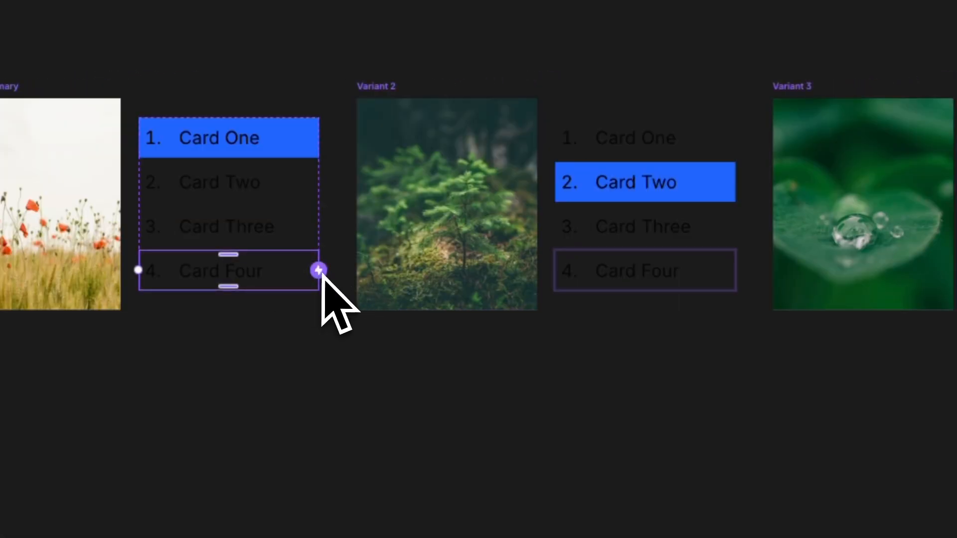
drag(318, 271, 648, 259)
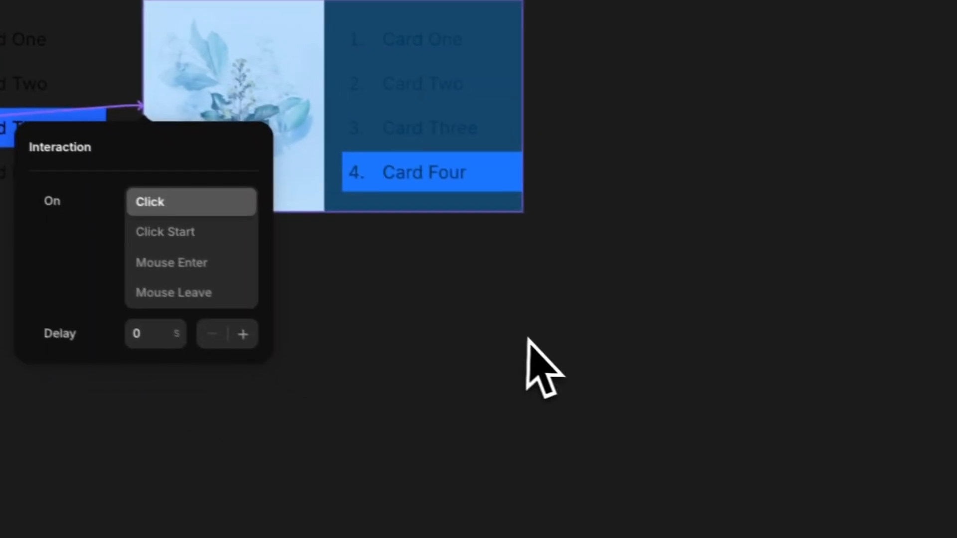
click(822, 441)
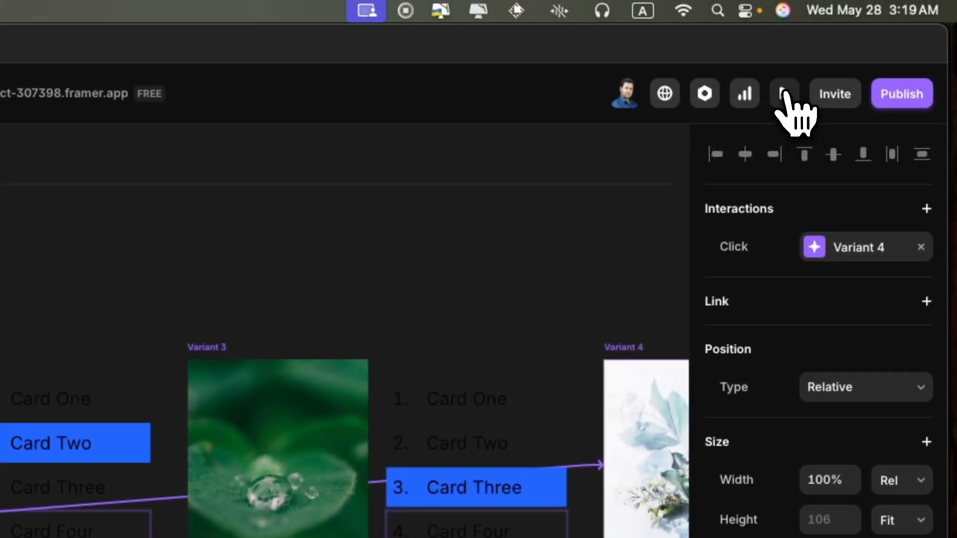
Preview the slider component and return to the canvas
click(784, 71)
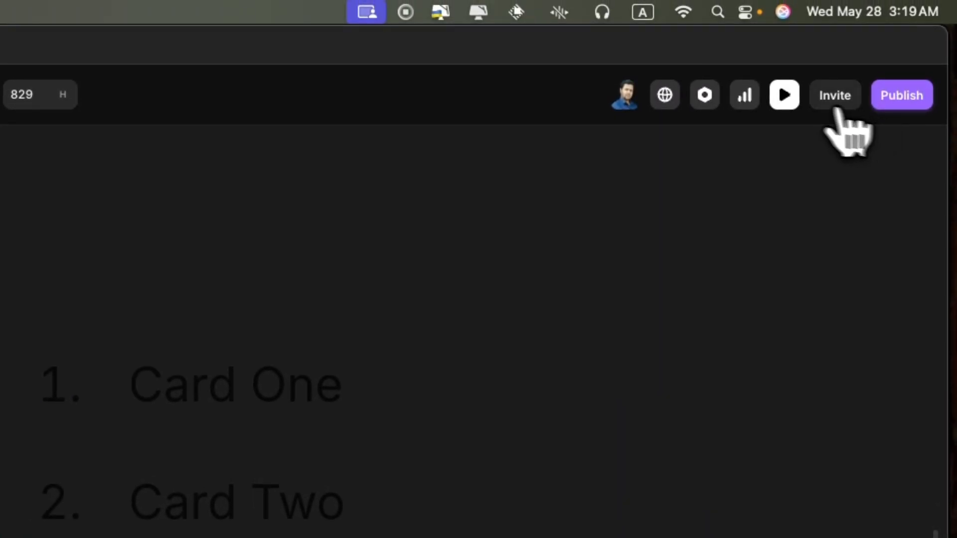
click(784, 98)
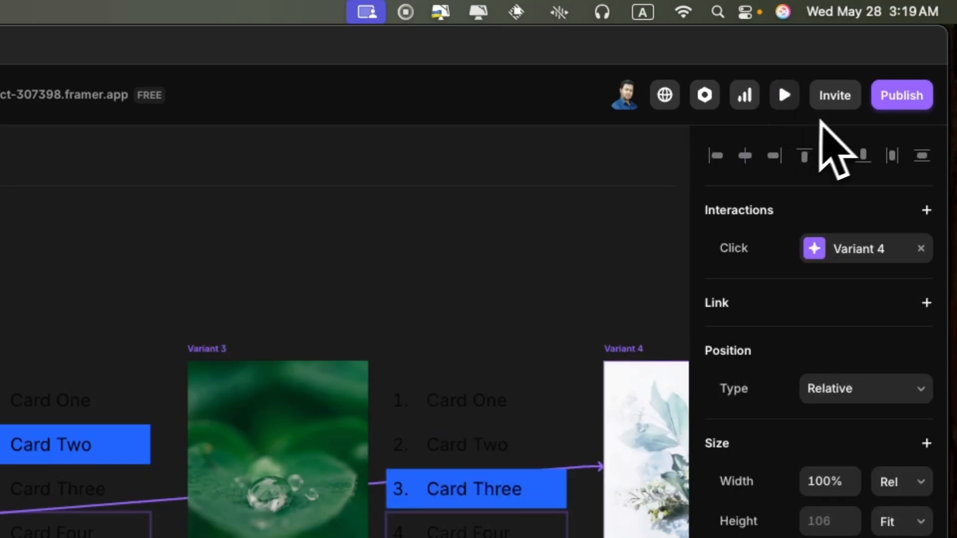
Return to the Horizontal Scrolling page, publish the site and open its live page
click(897, 100)
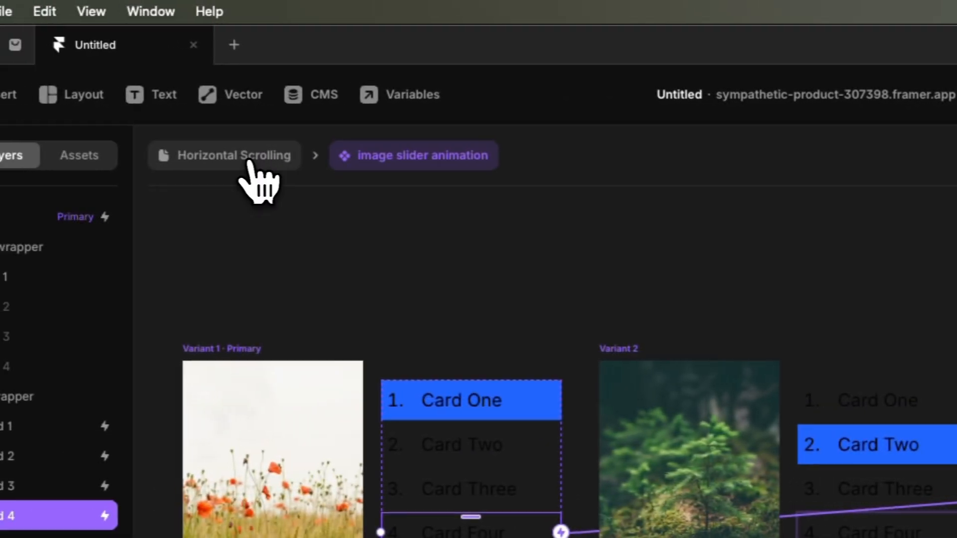
click(253, 163)
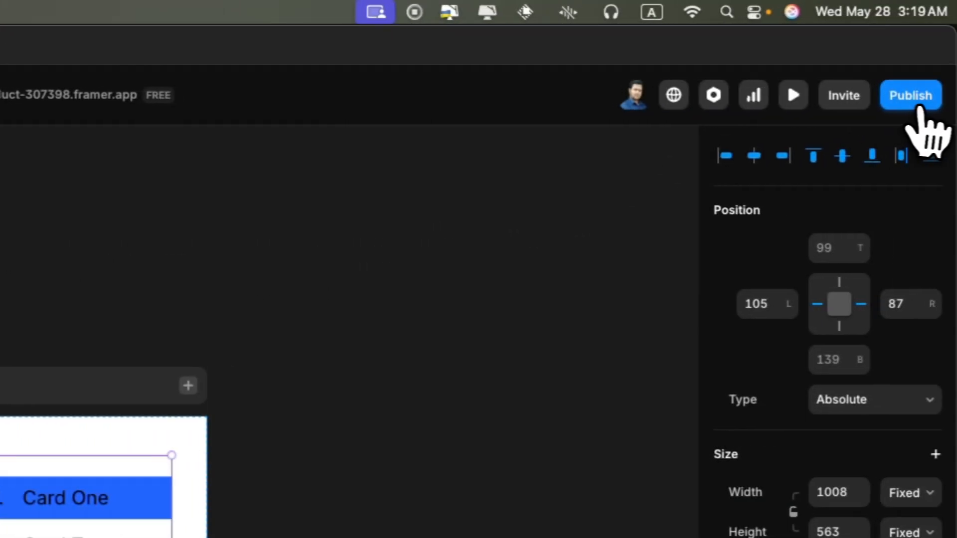
click(910, 95)
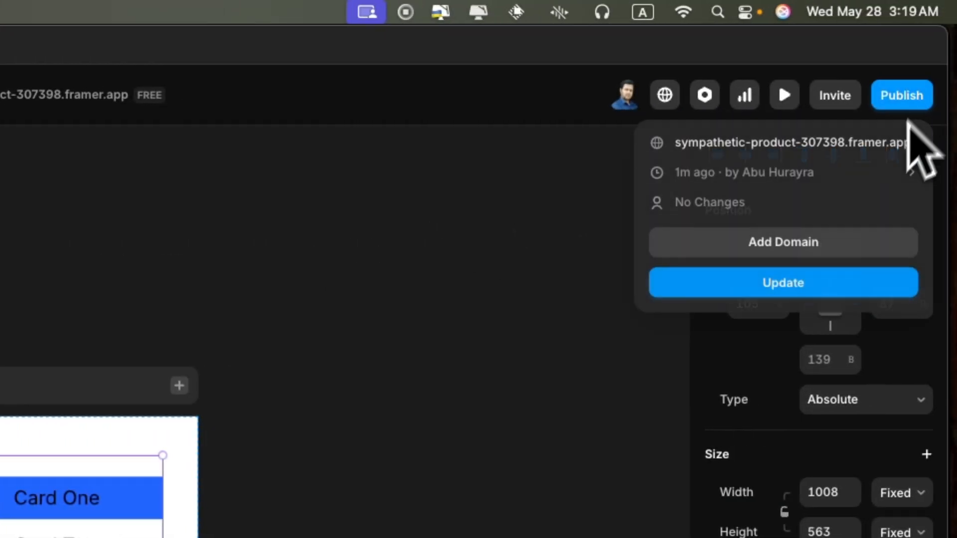
click(790, 143)
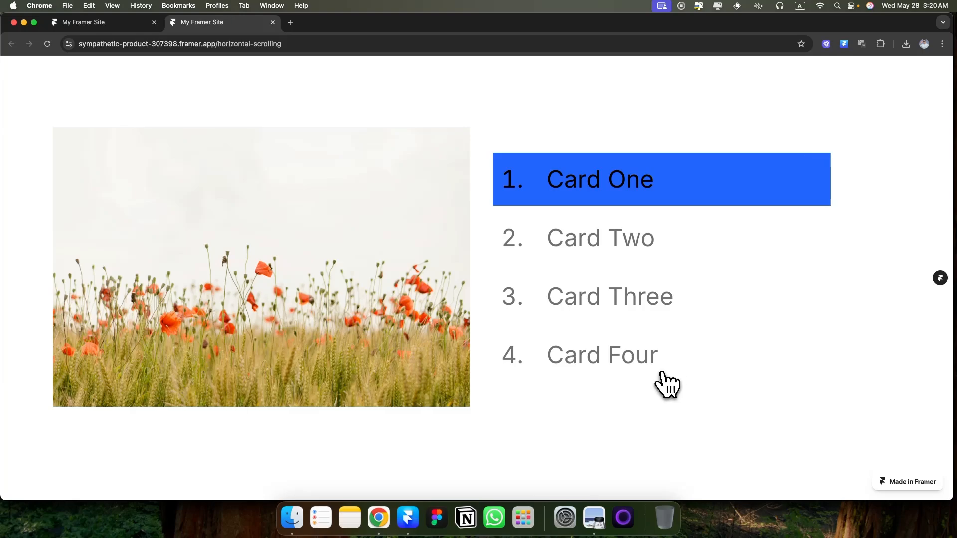
Switch back to Framer and add a stack layout to the frame that holds the image slider
click(408, 517)
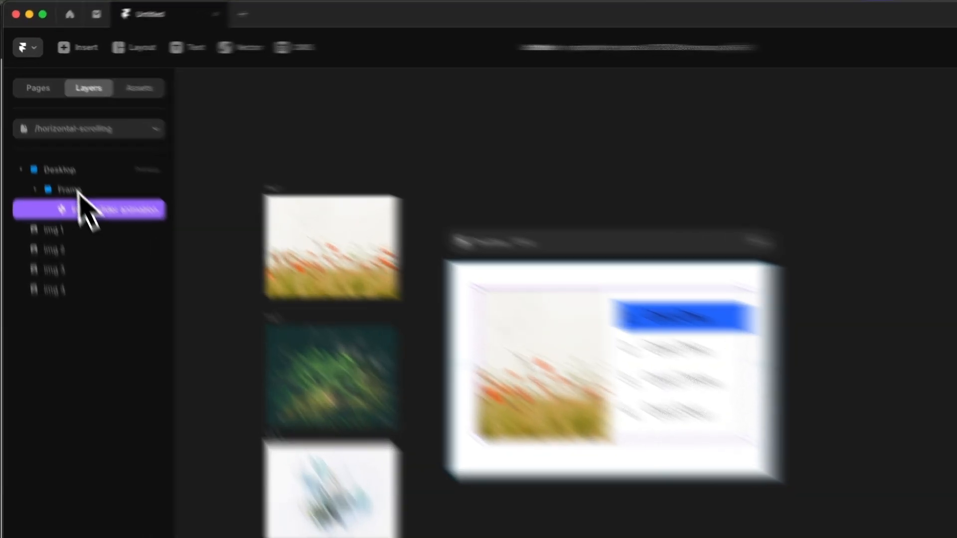
click(65, 154)
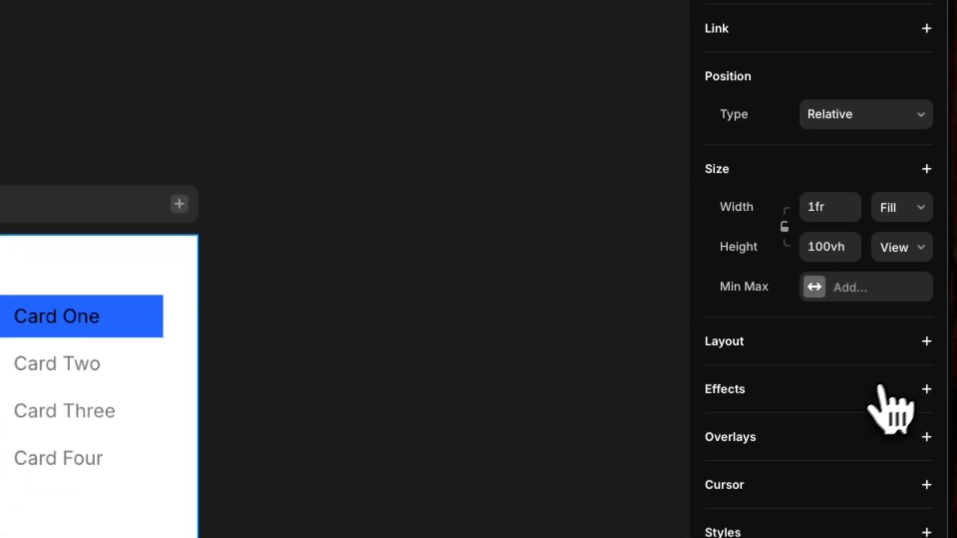
click(925, 341)
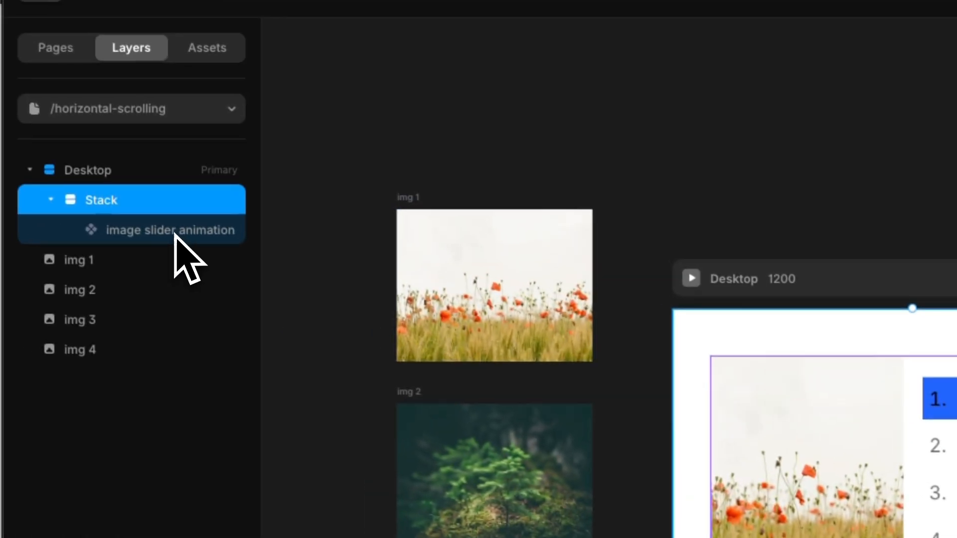
Set the image slider animation's width to Fill inside the stack
click(176, 234)
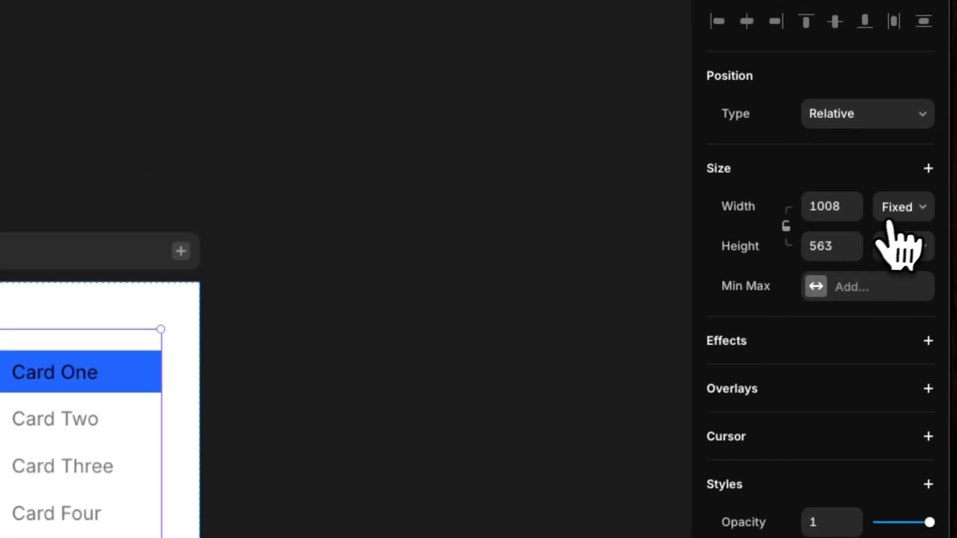
click(900, 208)
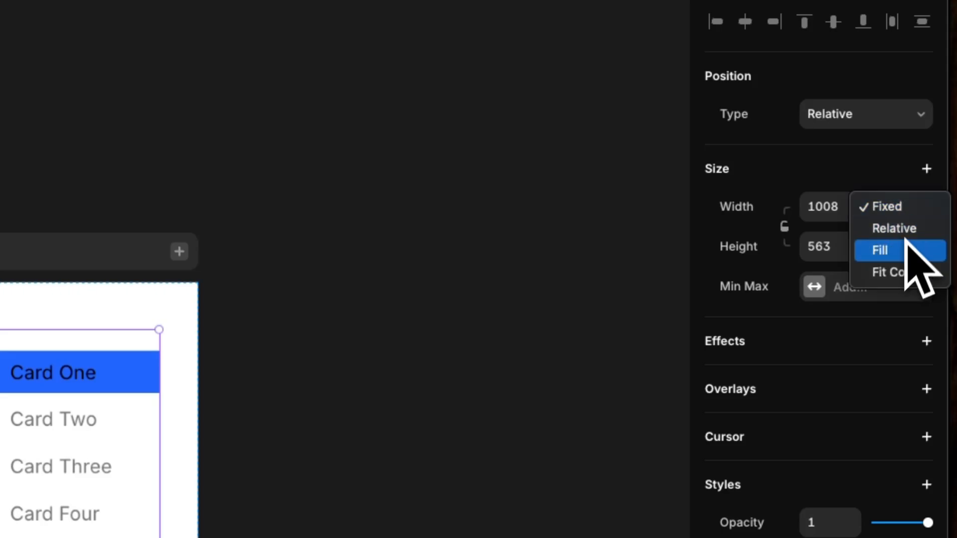
click(903, 250)
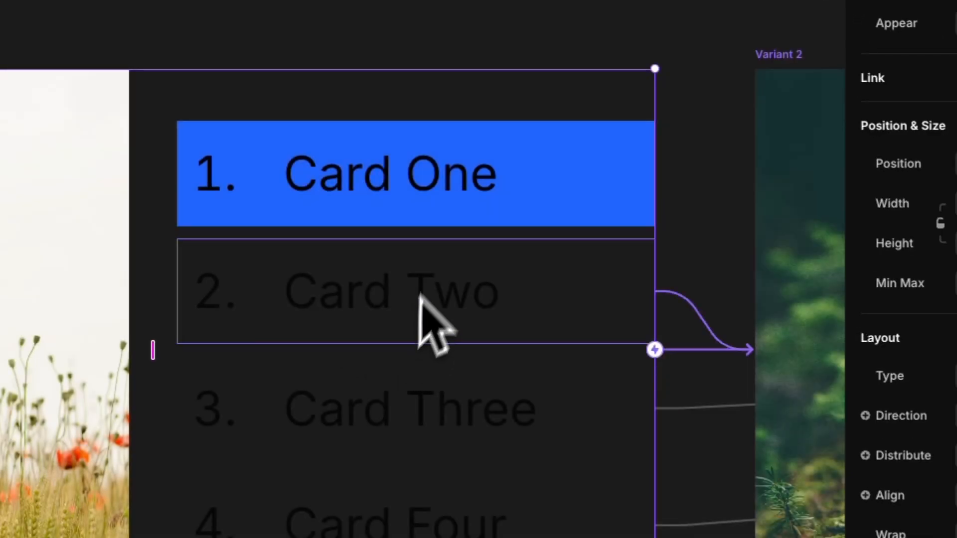
Inspect the Appear effect's Enter settings on Card One's blue highlight in Variant 1, and return to the Horizontal Scrolling page
click(579, 206)
click(589, 218)
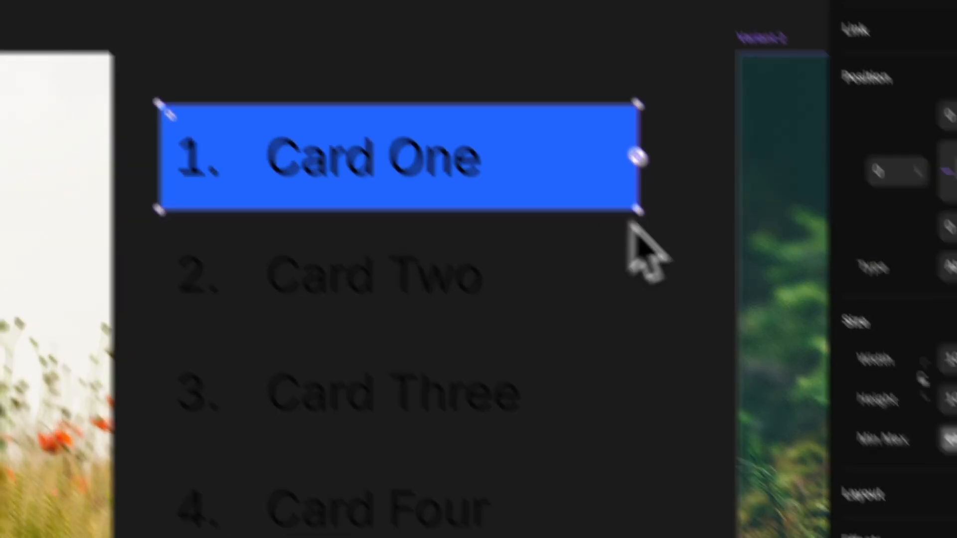
scroll(818, 313, down, 3)
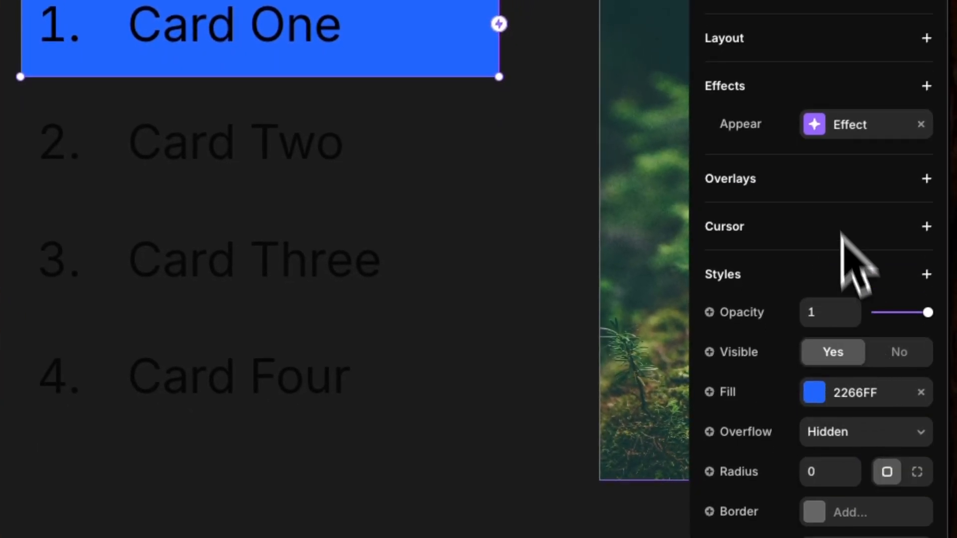
click(850, 130)
click(617, 260)
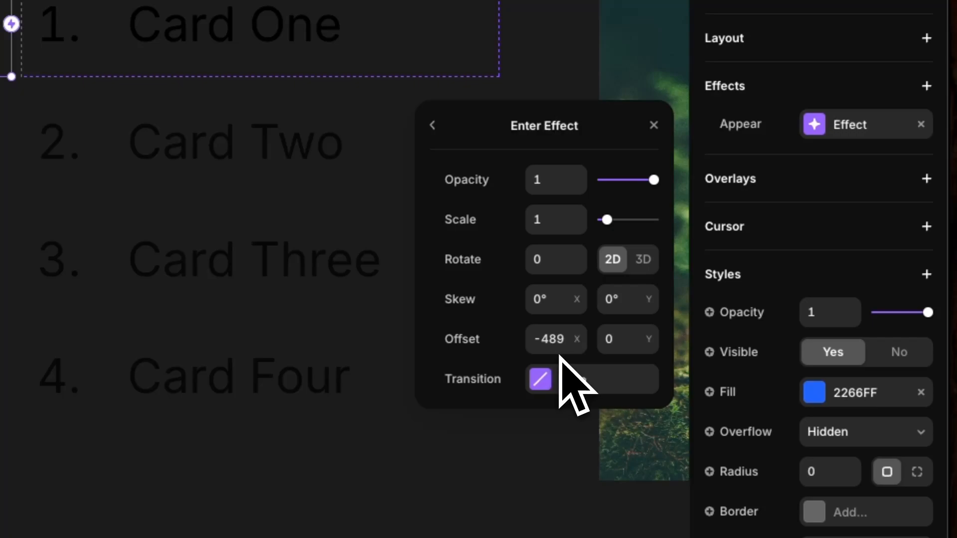
click(654, 125)
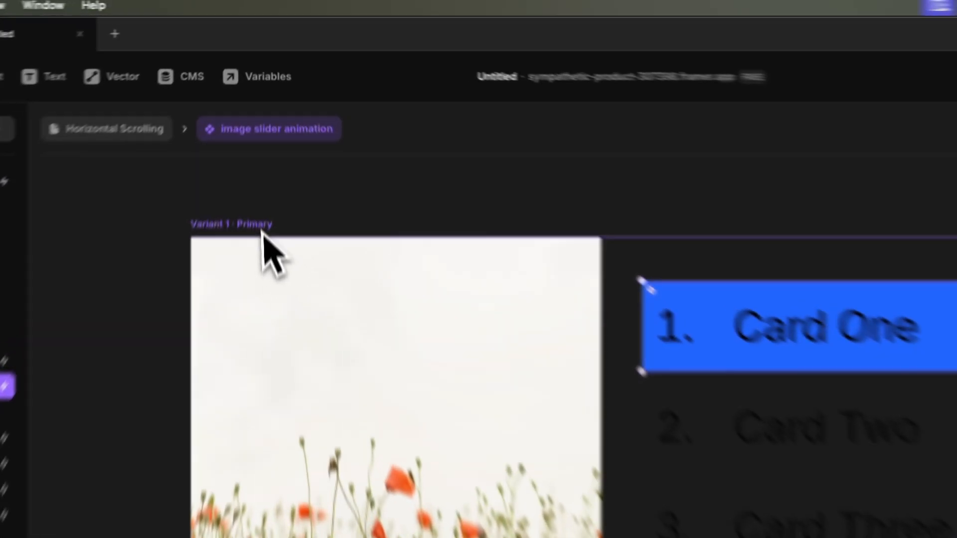
click(259, 133)
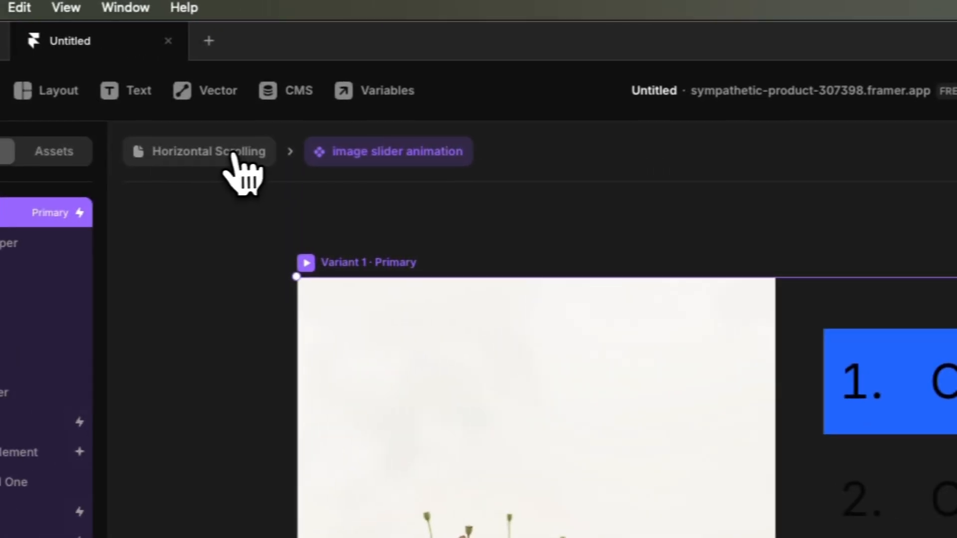
click(233, 152)
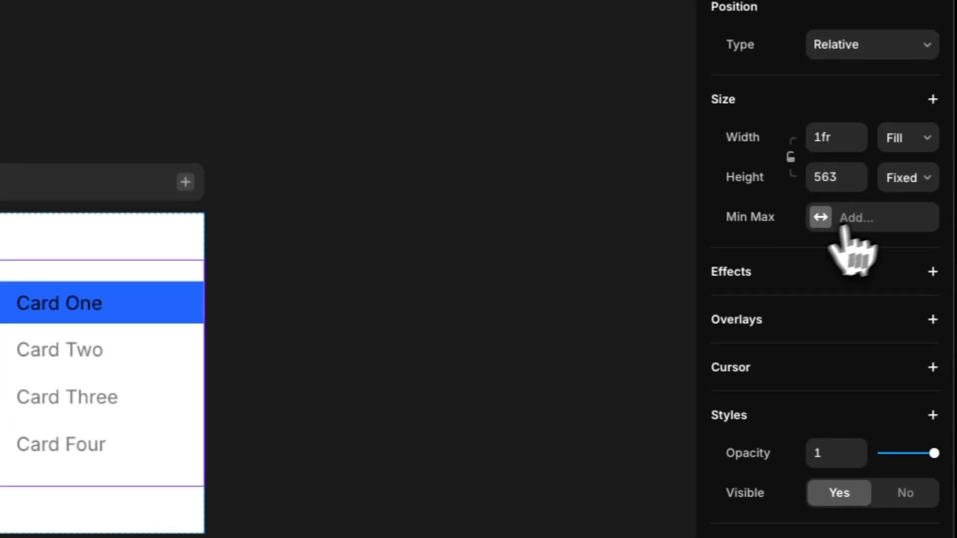
Add a fixed maximum width of 1008 to the image slider animation
click(842, 228)
click(857, 244)
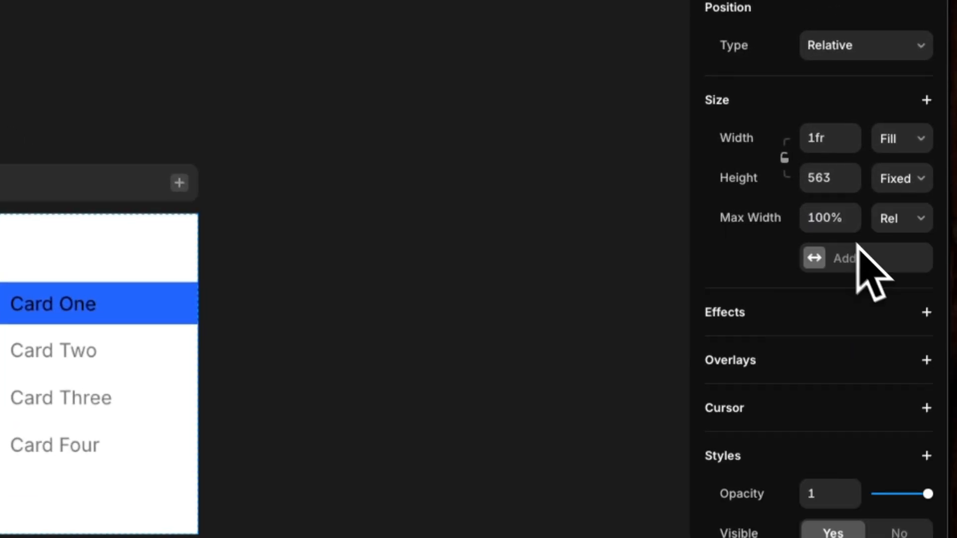
click(905, 252)
click(917, 273)
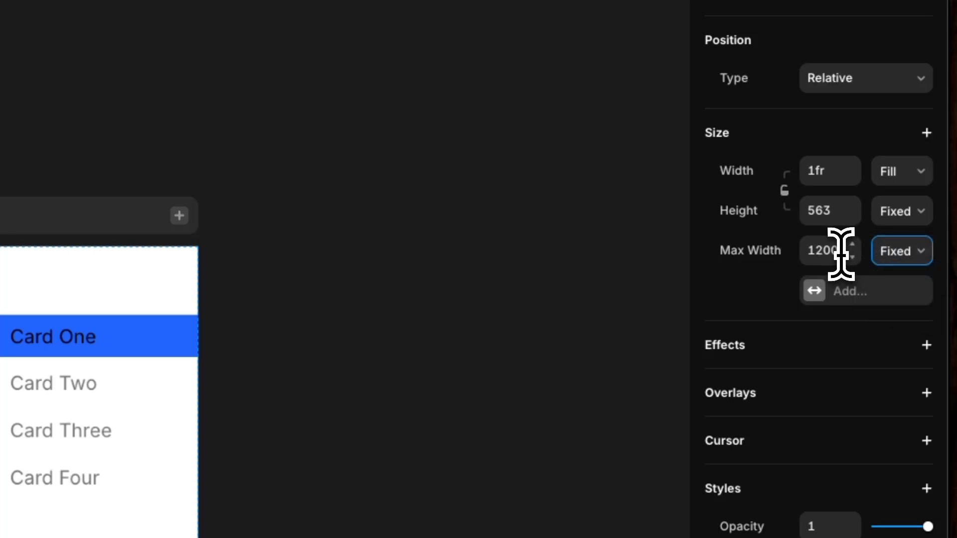
click(840, 252)
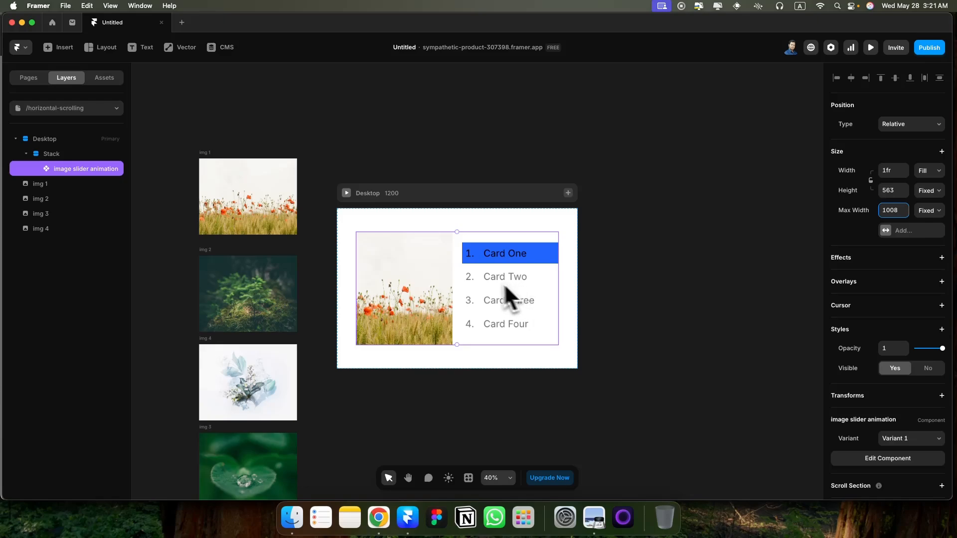
Publish the page with the slider's new size settings and open the live site
click(928, 47)
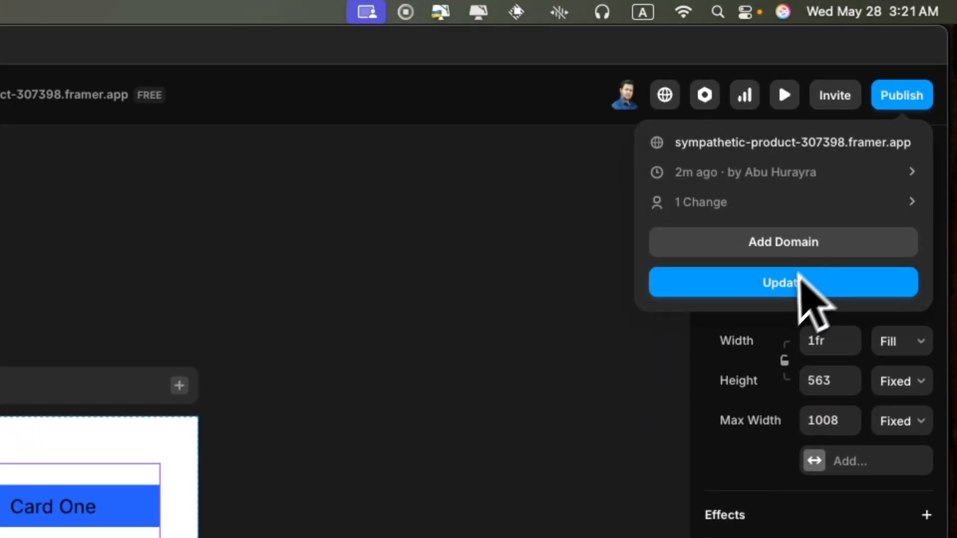
click(879, 138)
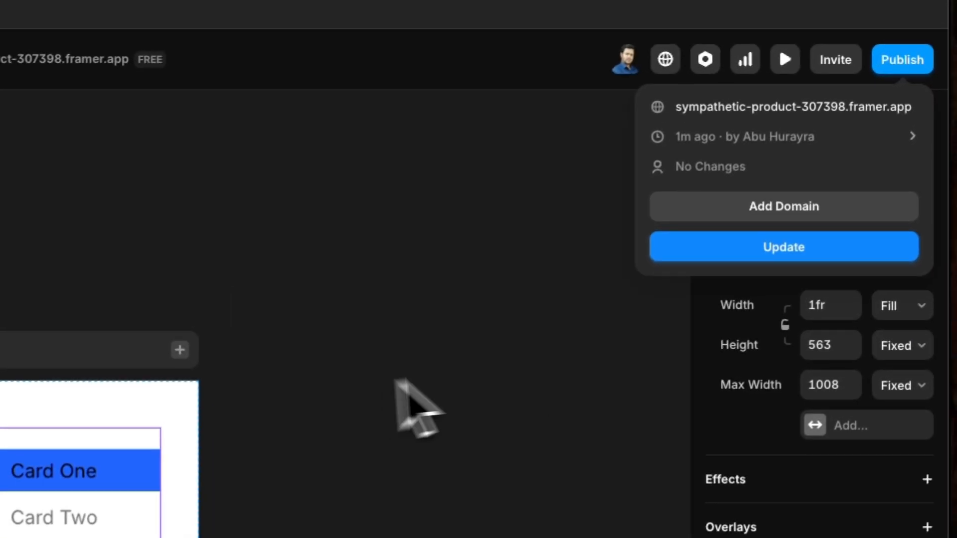
click(904, 17)
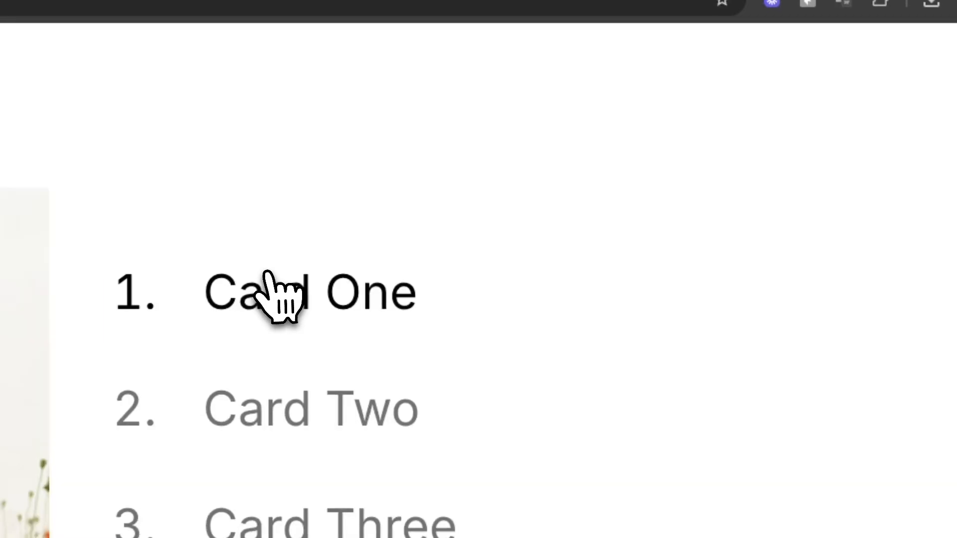